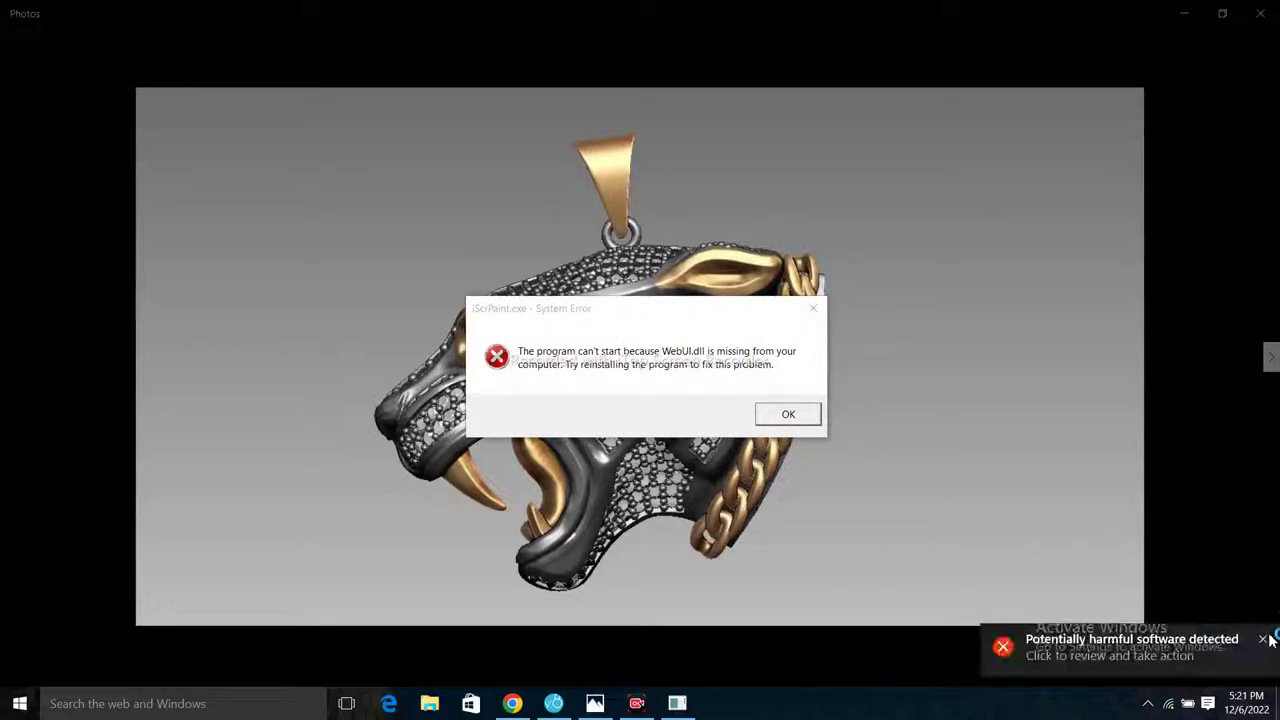
# - Close the Defender warning and the error dialog, then bring Matrix 8.0 forward
pyautogui.click(1264, 638)
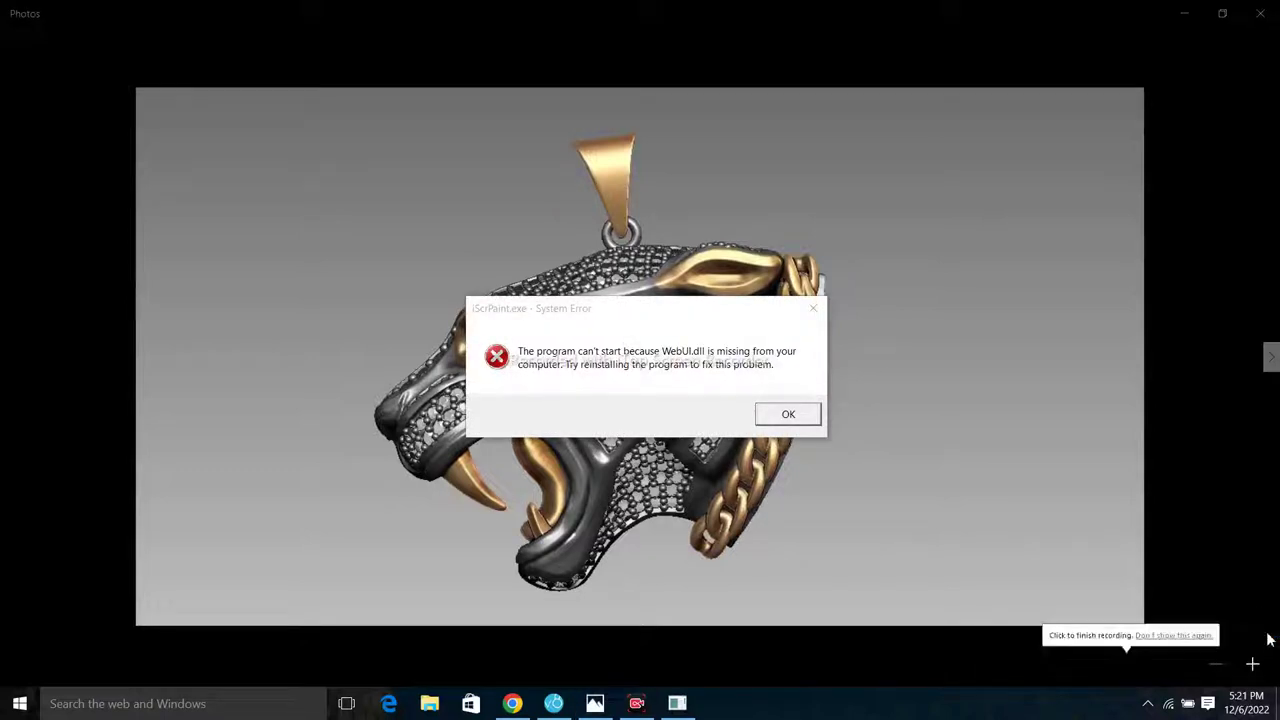
pyautogui.click(788, 415)
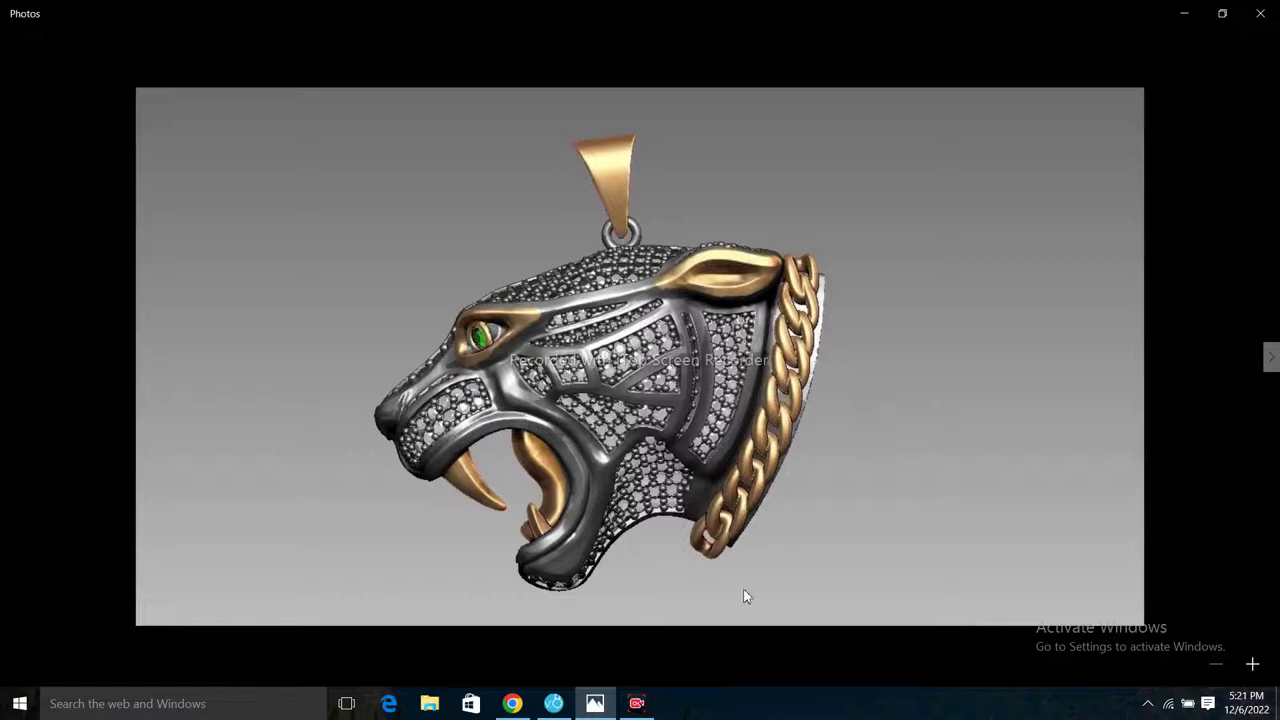
pyautogui.click(553, 704)
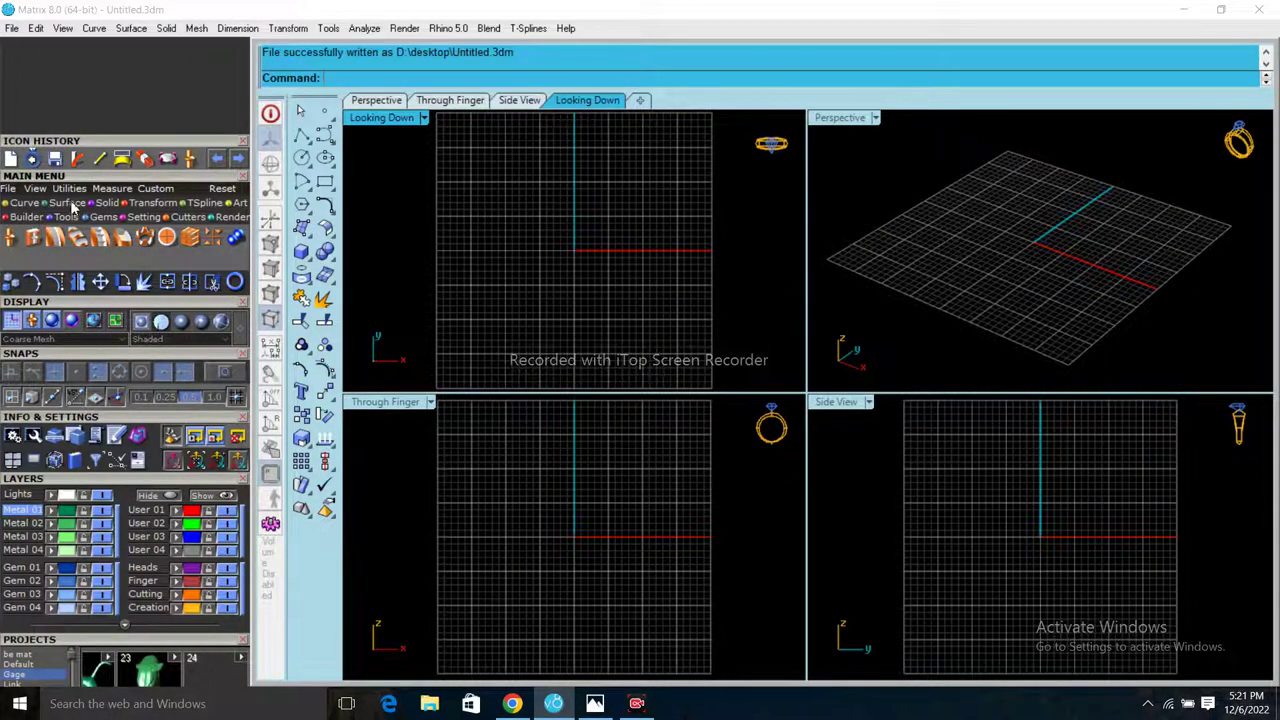
# - Place the panther pendant image from the Desktop folder as a picture frame
pyautogui.click(35, 188)
pyautogui.click(10, 236)
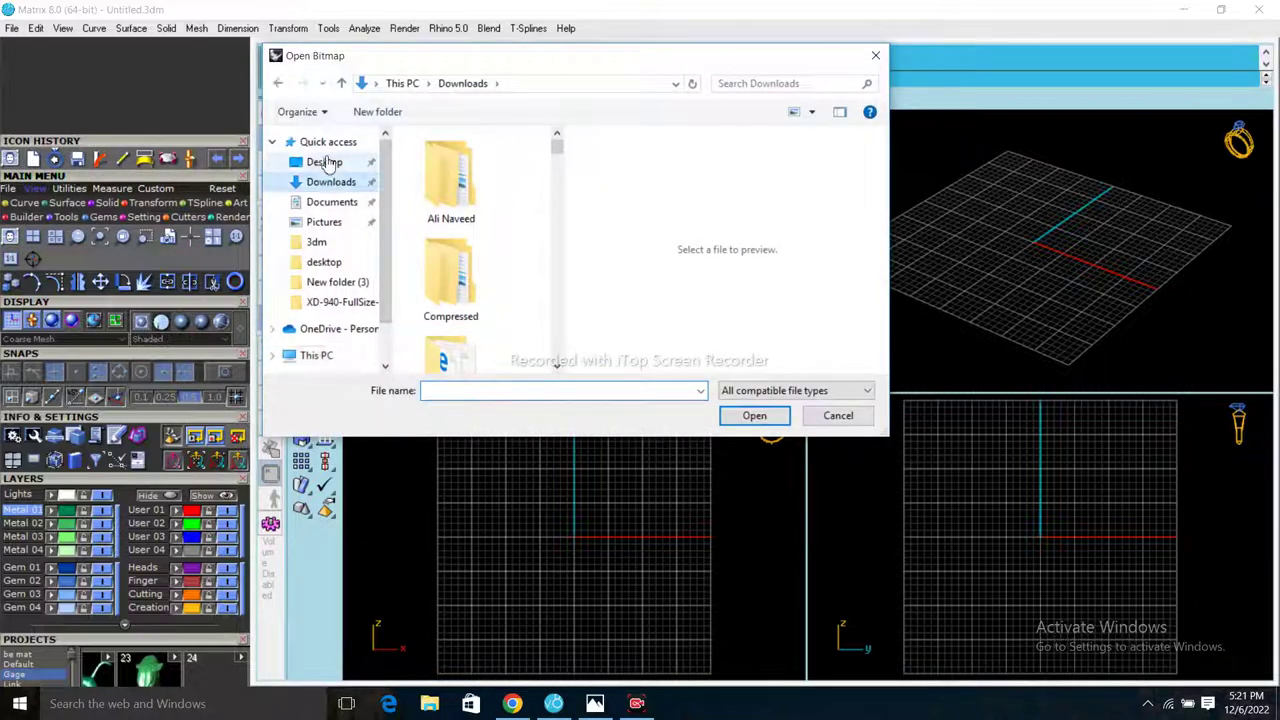
pyautogui.click(326, 164)
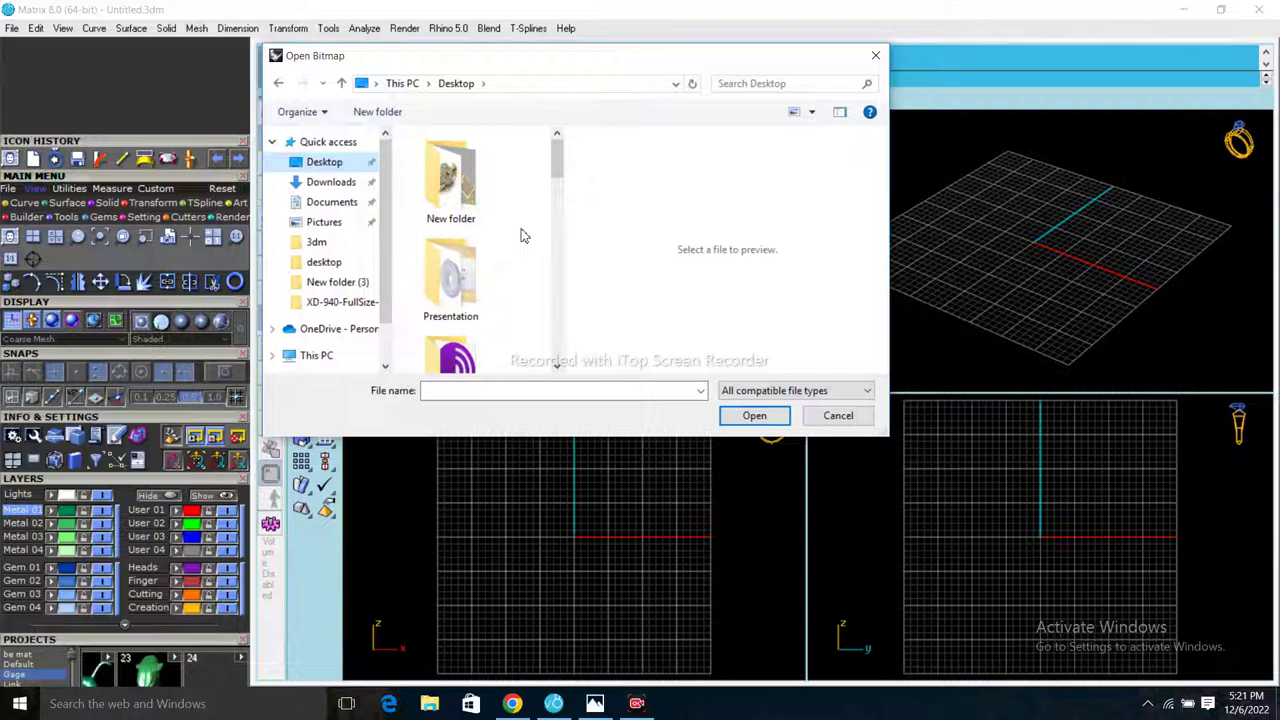
pyautogui.scroll(-1, 520, 235)
pyautogui.doubleClick(455, 155)
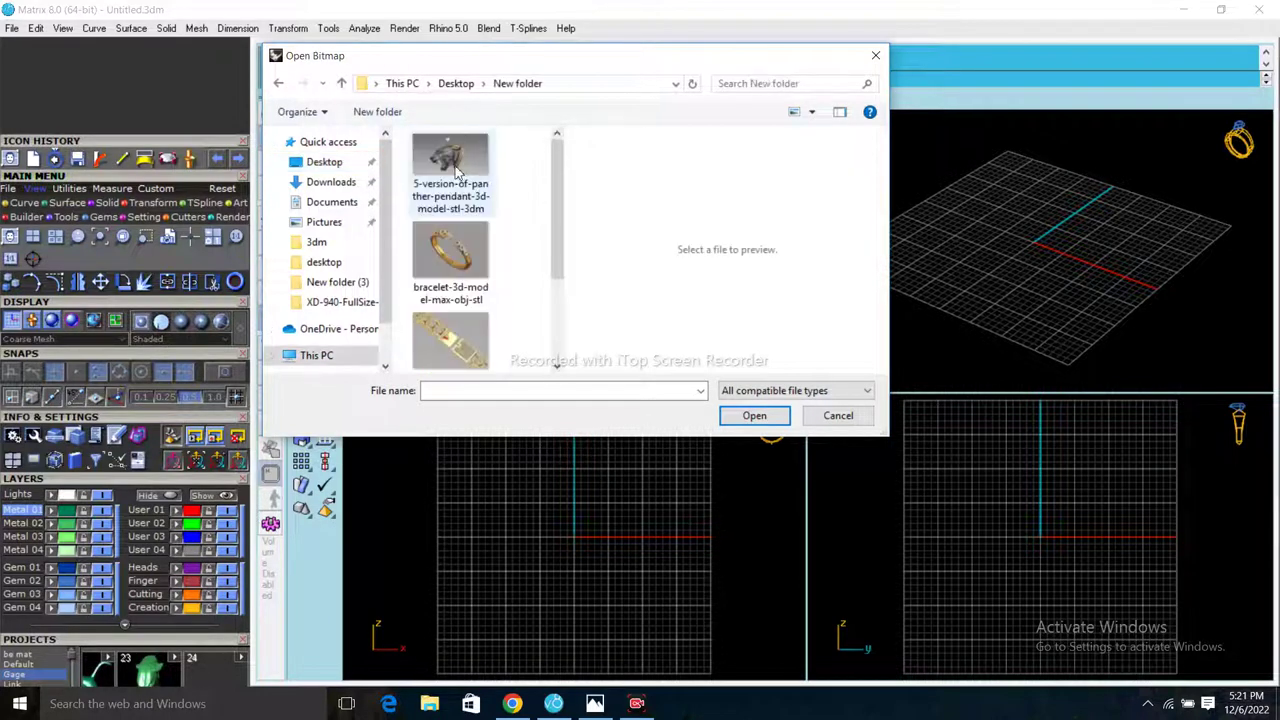
pyautogui.doubleClick(455, 172)
pyautogui.scroll(-3, 655, 225)
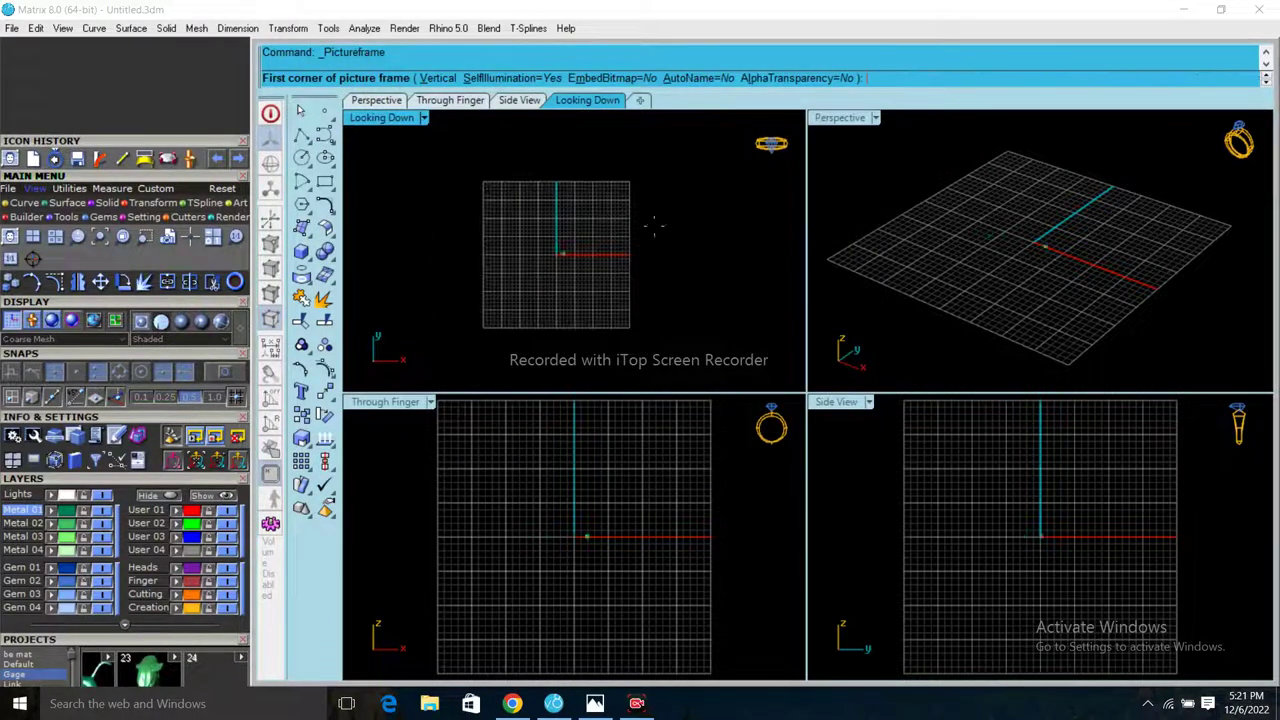
pyautogui.click(484, 183)
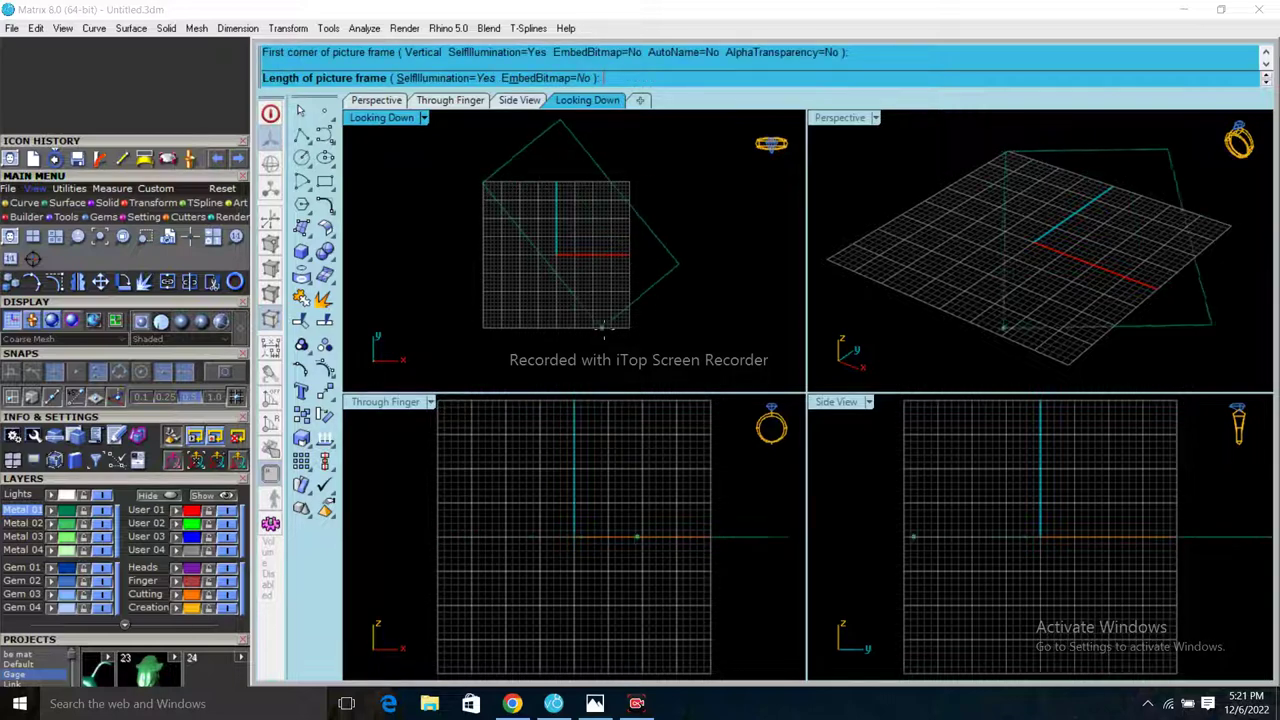
pyautogui.click(484, 348)
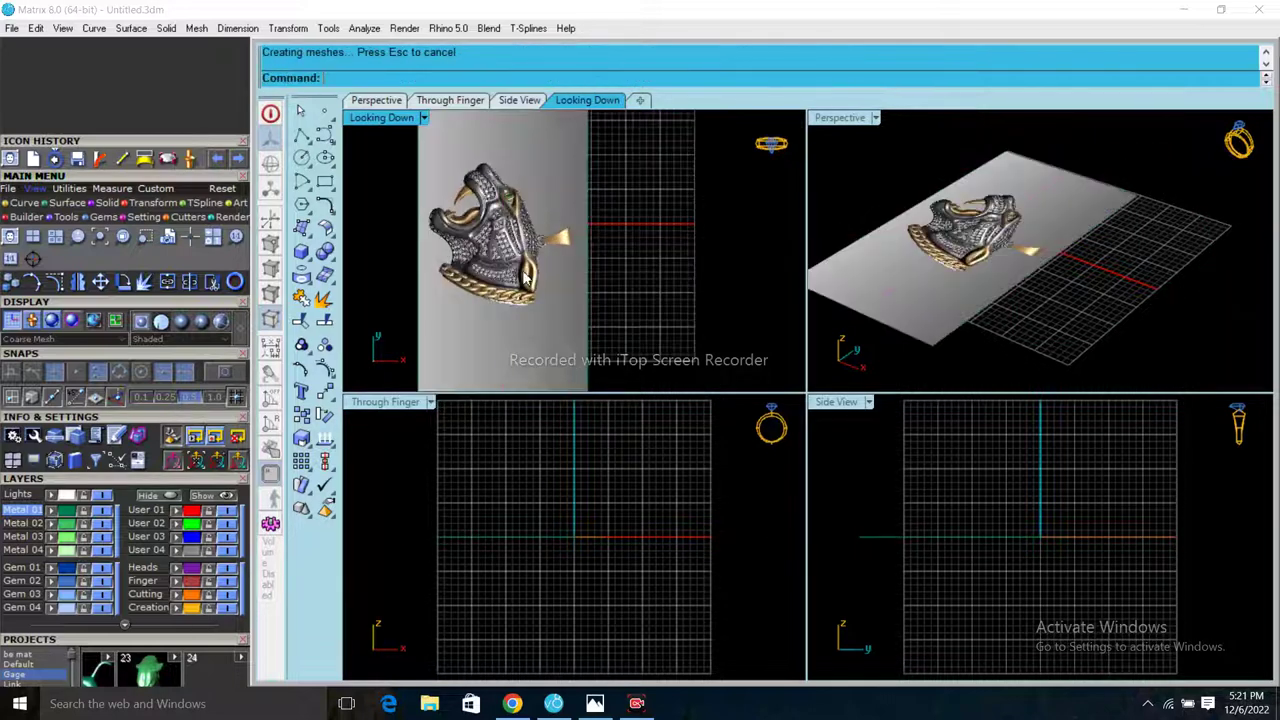
# - Maximize Looking Down, rotate the picture 90° level and drag it over the grid
pyautogui.doubleClick(381, 117)
pyautogui.scroll(-3, 410, 312)
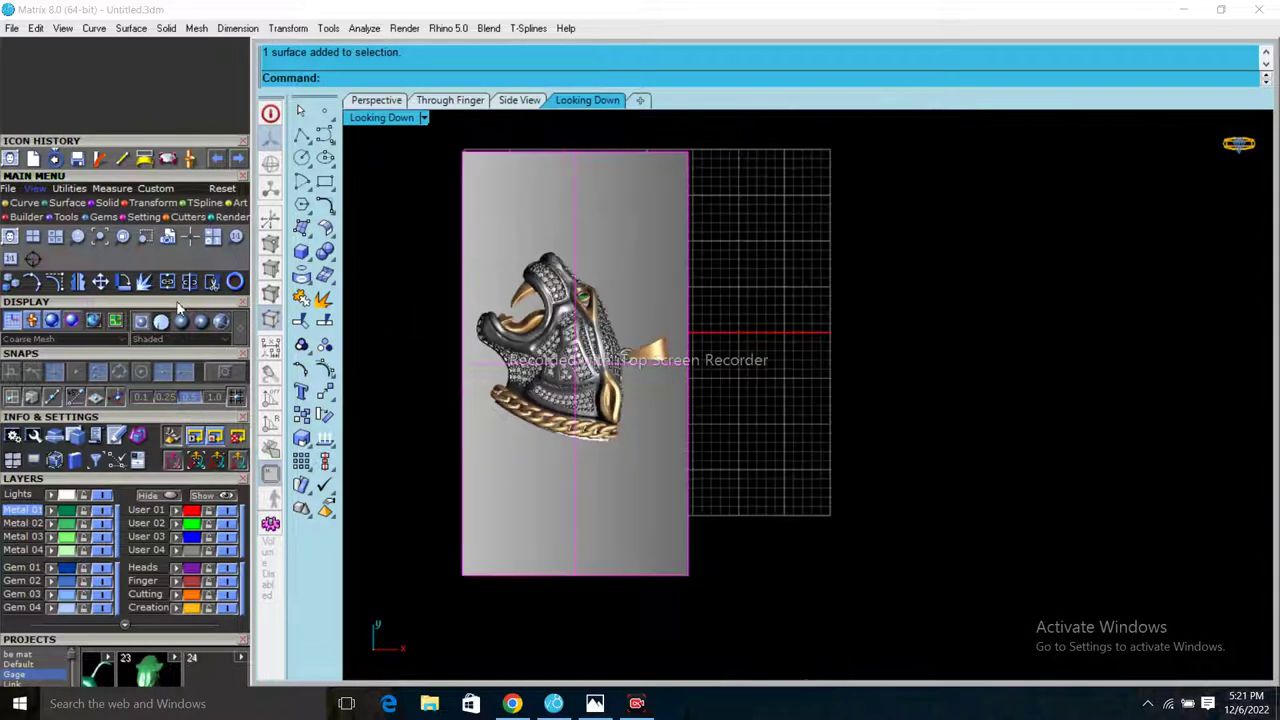
pyautogui.click(120, 285)
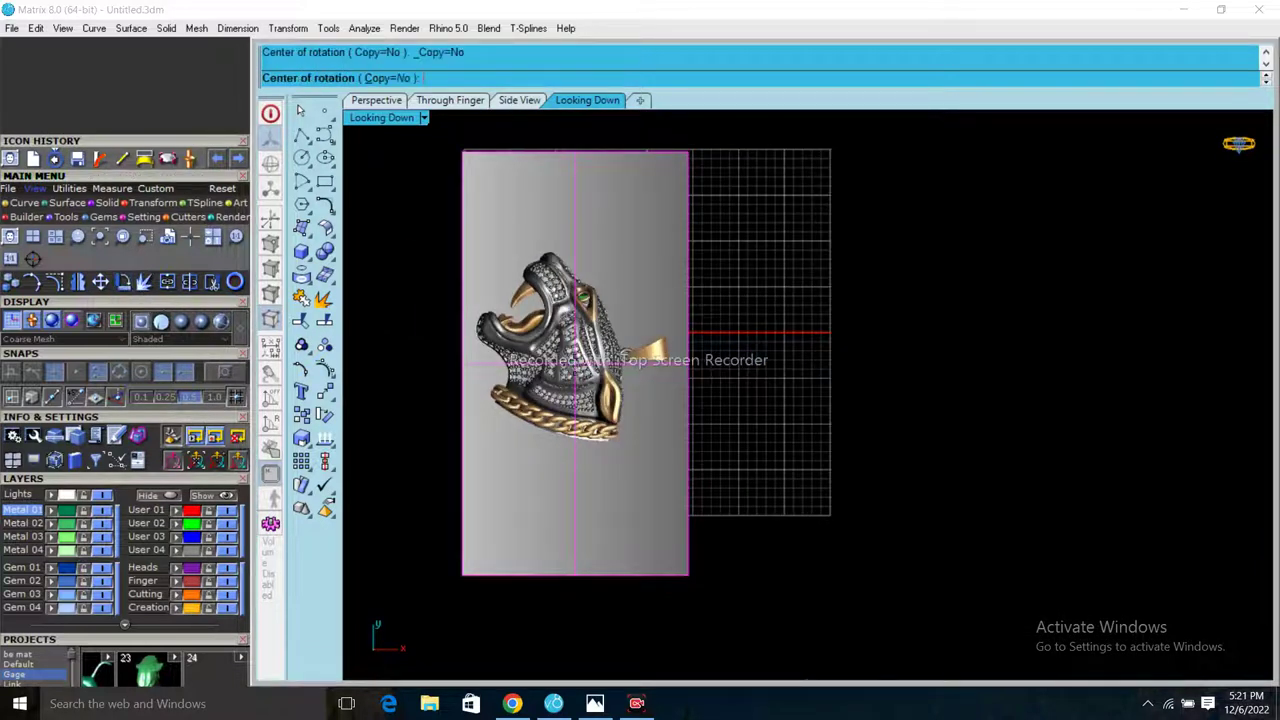
pyautogui.click(575, 362)
pyautogui.click(860, 362)
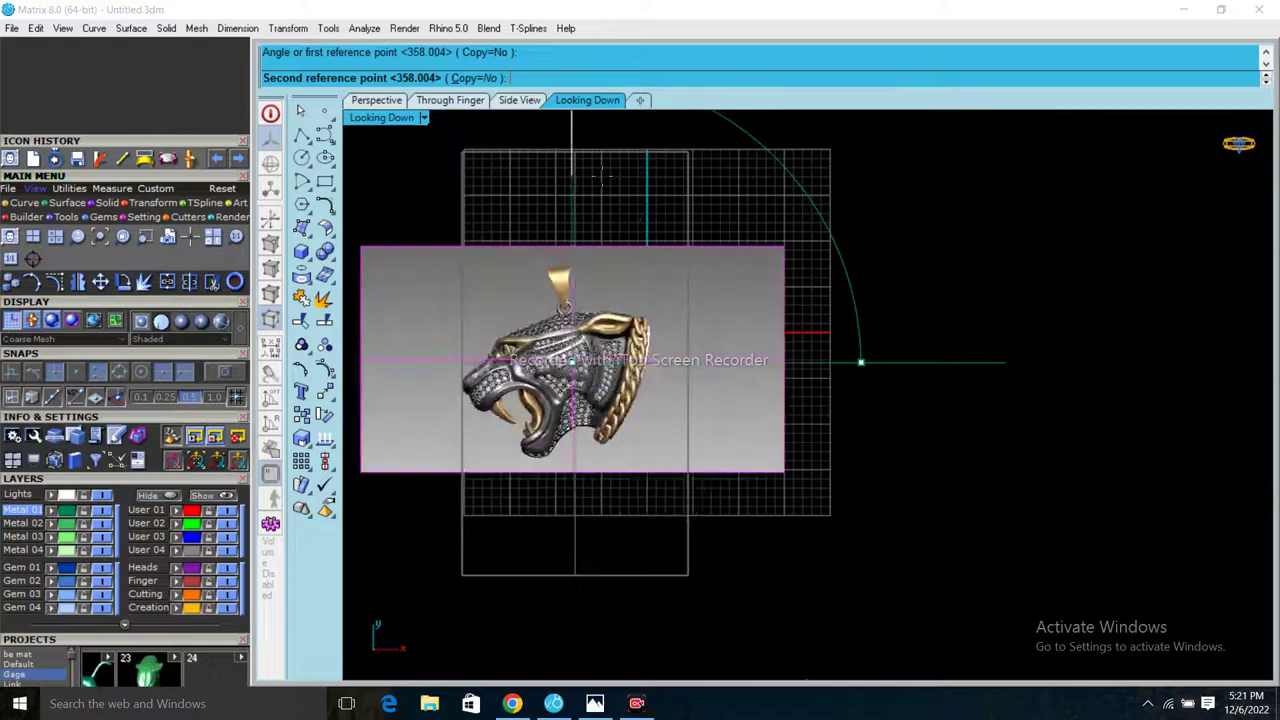
pyautogui.click(860, 362)
pyautogui.moveTo(675, 349); pyautogui.dragTo(755, 289)
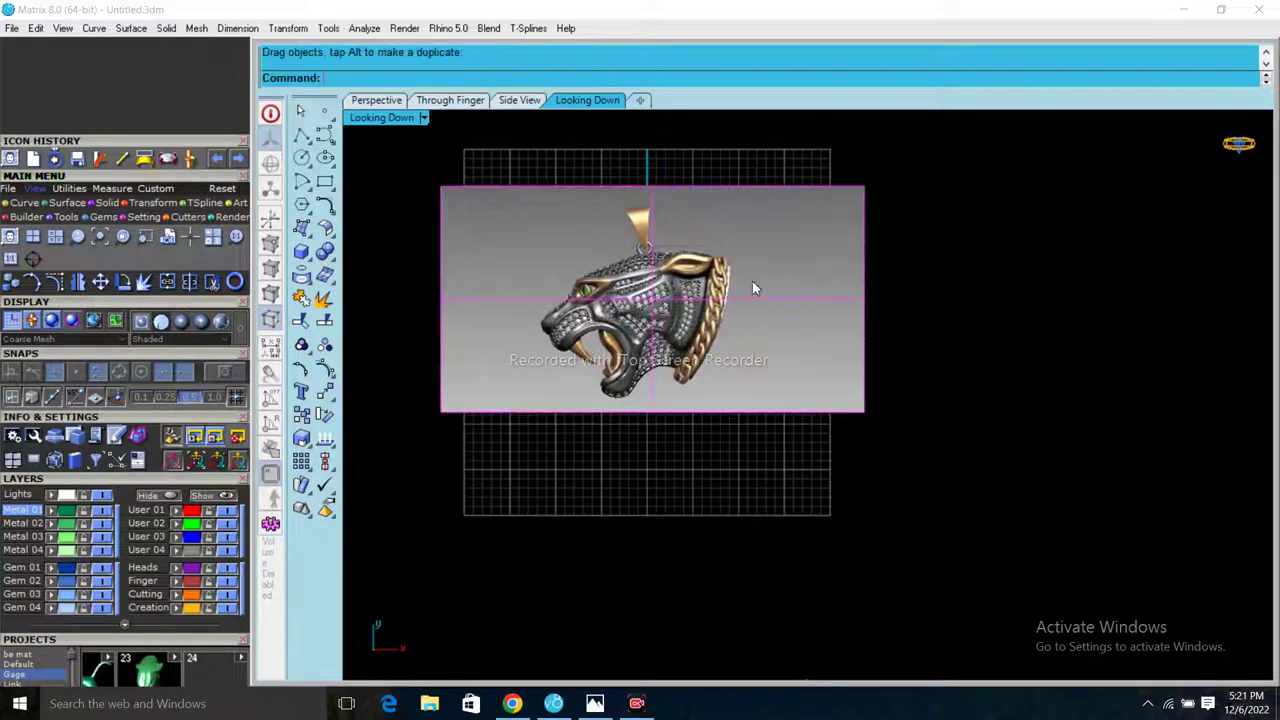
pyautogui.press('Escape')
pyautogui.scroll(2, 755, 289)
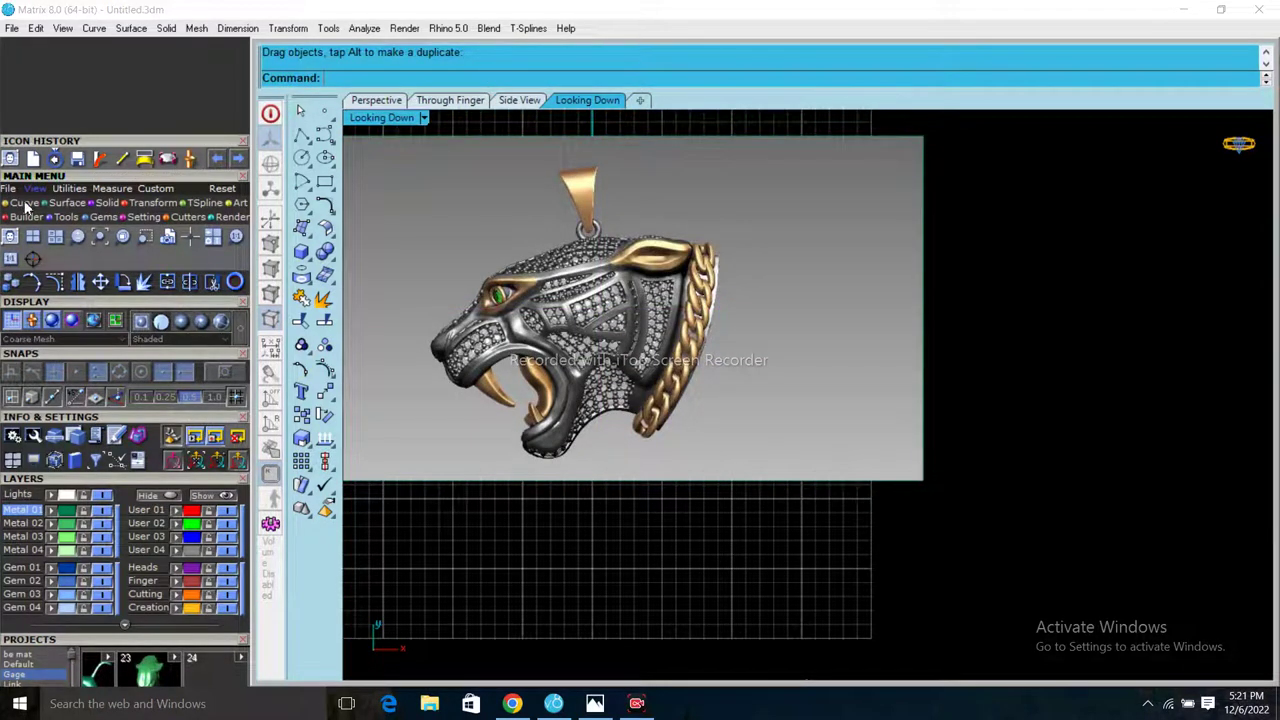
pyautogui.click(24, 203)
# - Draw a rectangle tightly framing the panther pendant on the picture
pyautogui.click(78, 236)
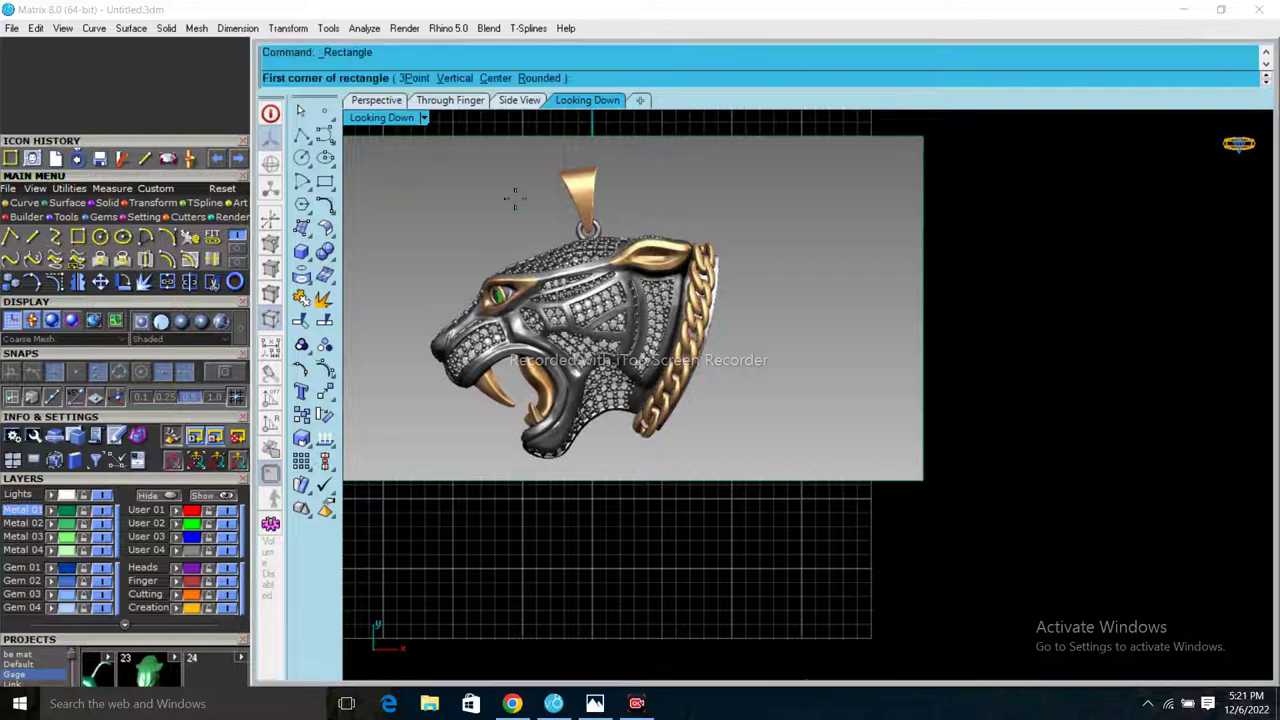
pyautogui.click(399, 152)
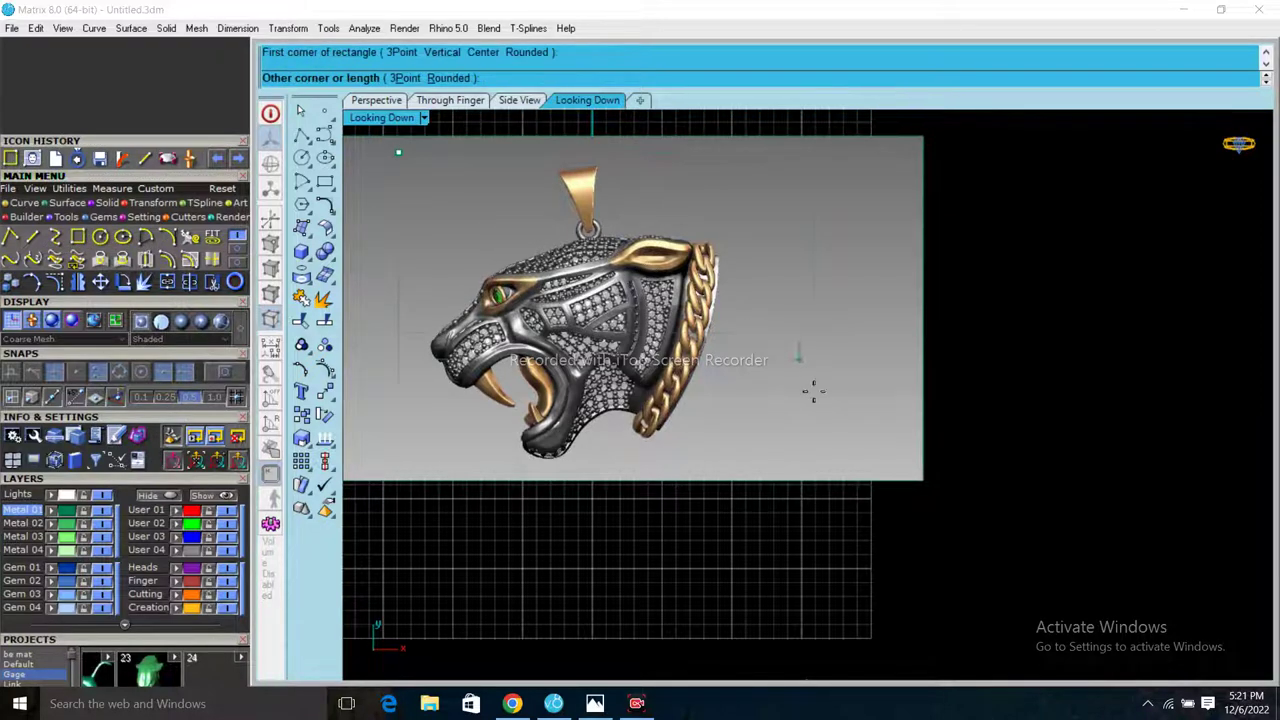
pyautogui.click(732, 468)
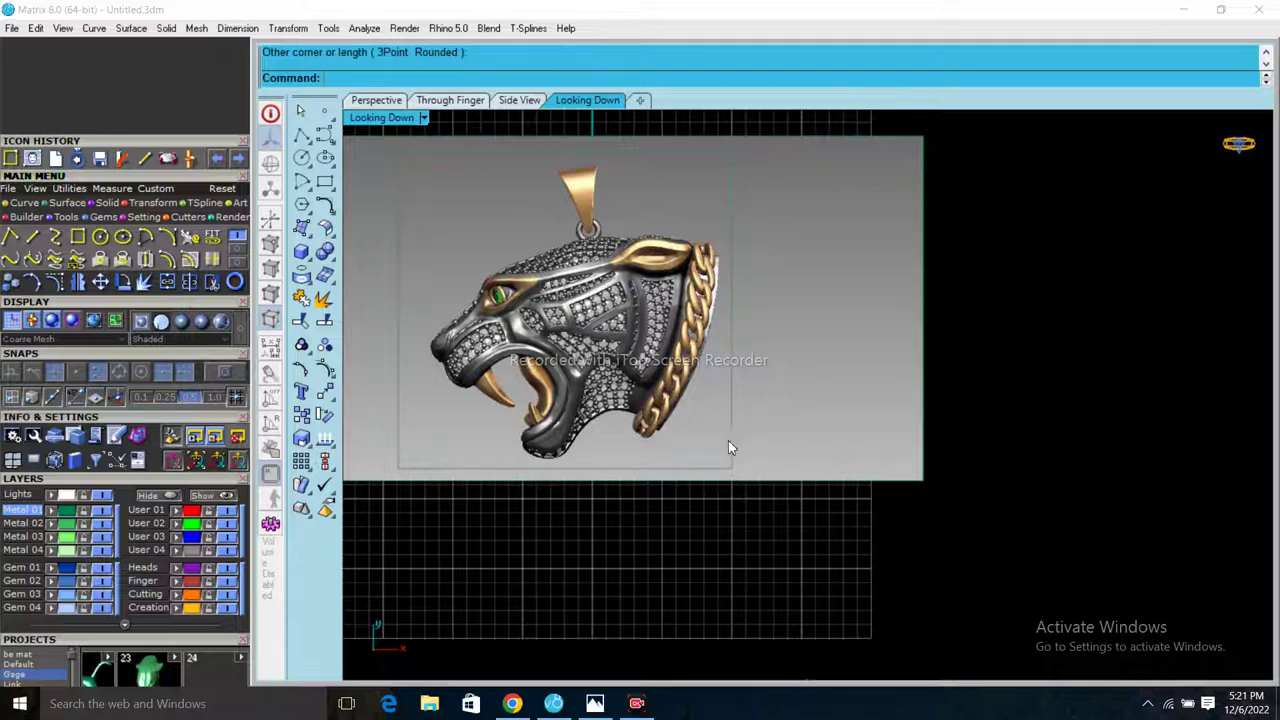
# - Trim away the picture outside the rectangle and window-select both objects
pyautogui.click(730, 448)
pyautogui.click(778, 487)
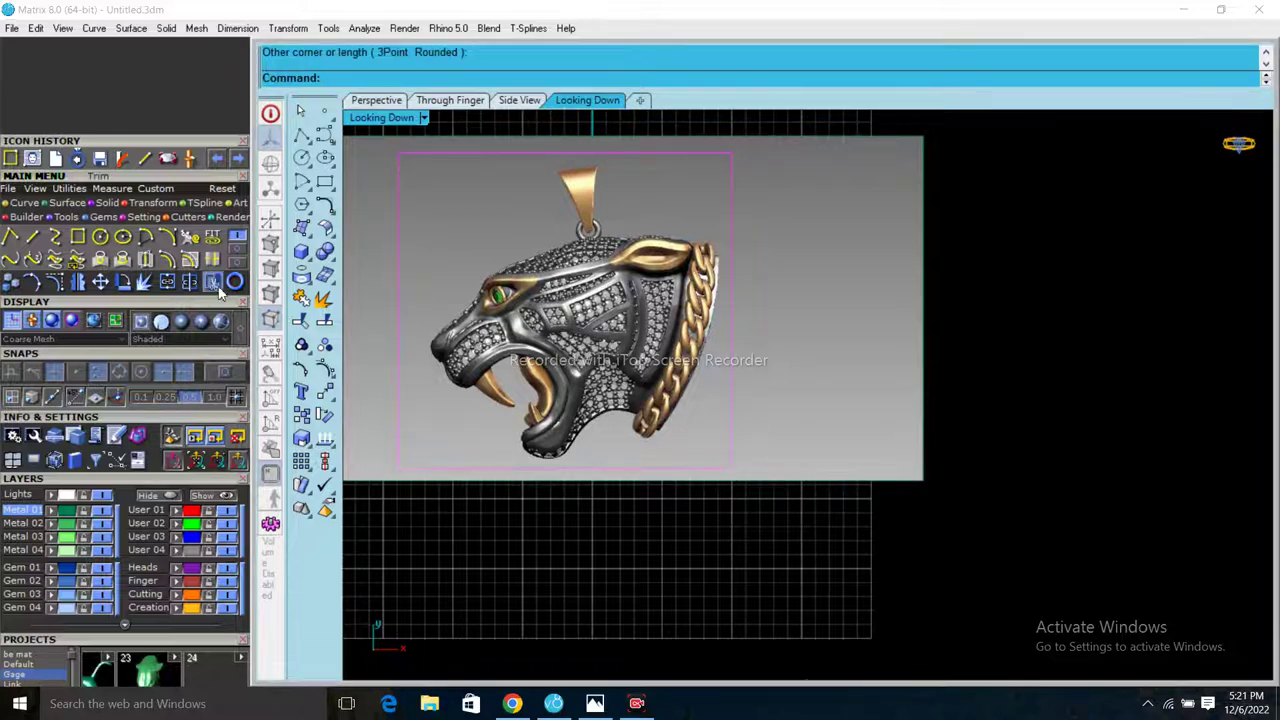
pyautogui.hotkey('ctrl', 't')
pyautogui.click(845, 340)
pyautogui.press('Return')
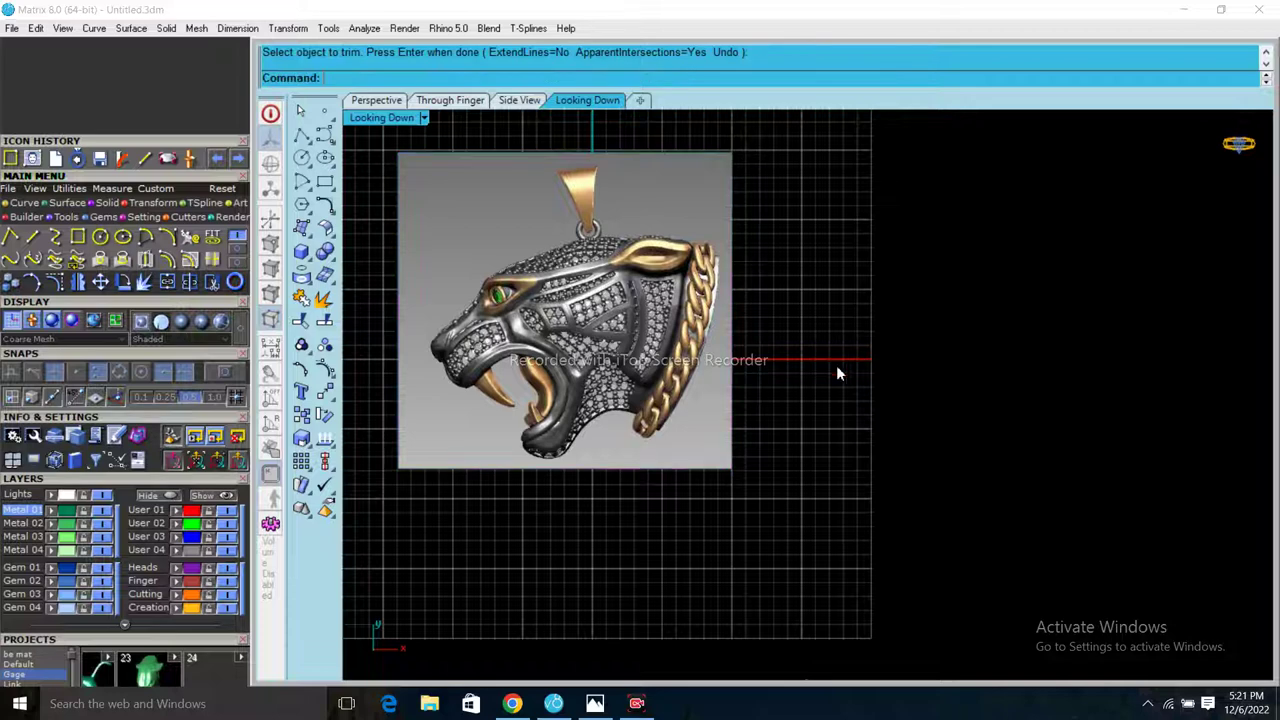
pyautogui.scroll(-2, 836, 365)
pyautogui.scroll(1, 485, 196)
pyautogui.moveTo(485, 204); pyautogui.dragTo(972, 572)
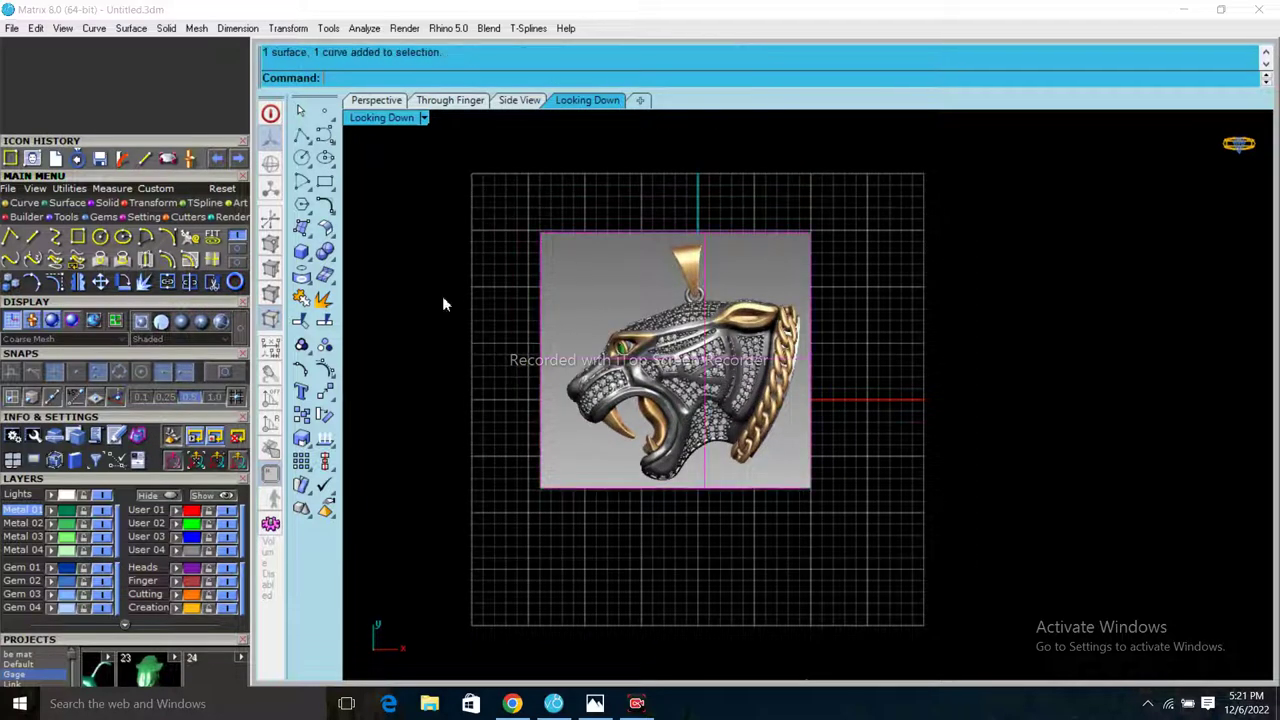
# - Centre the cropped picture and rectangle on the origin with Center Object
pyautogui.click(69, 188)
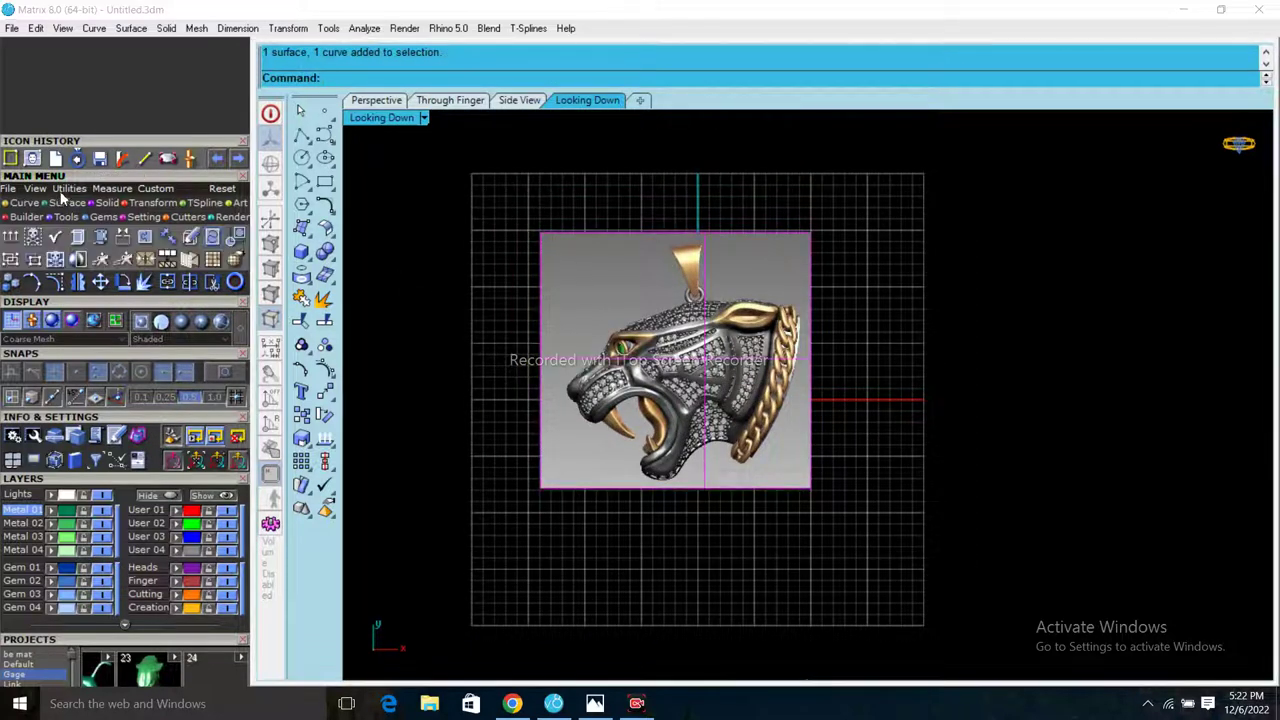
pyautogui.click(235, 237)
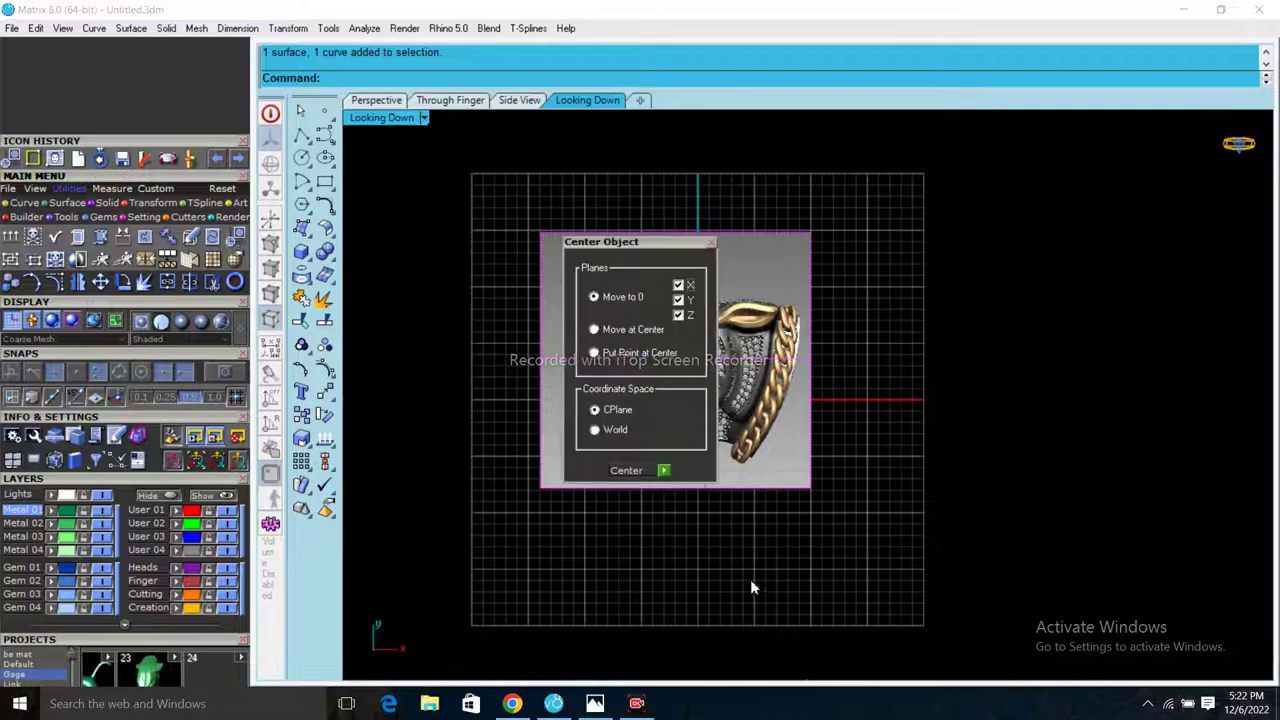
pyautogui.click(663, 471)
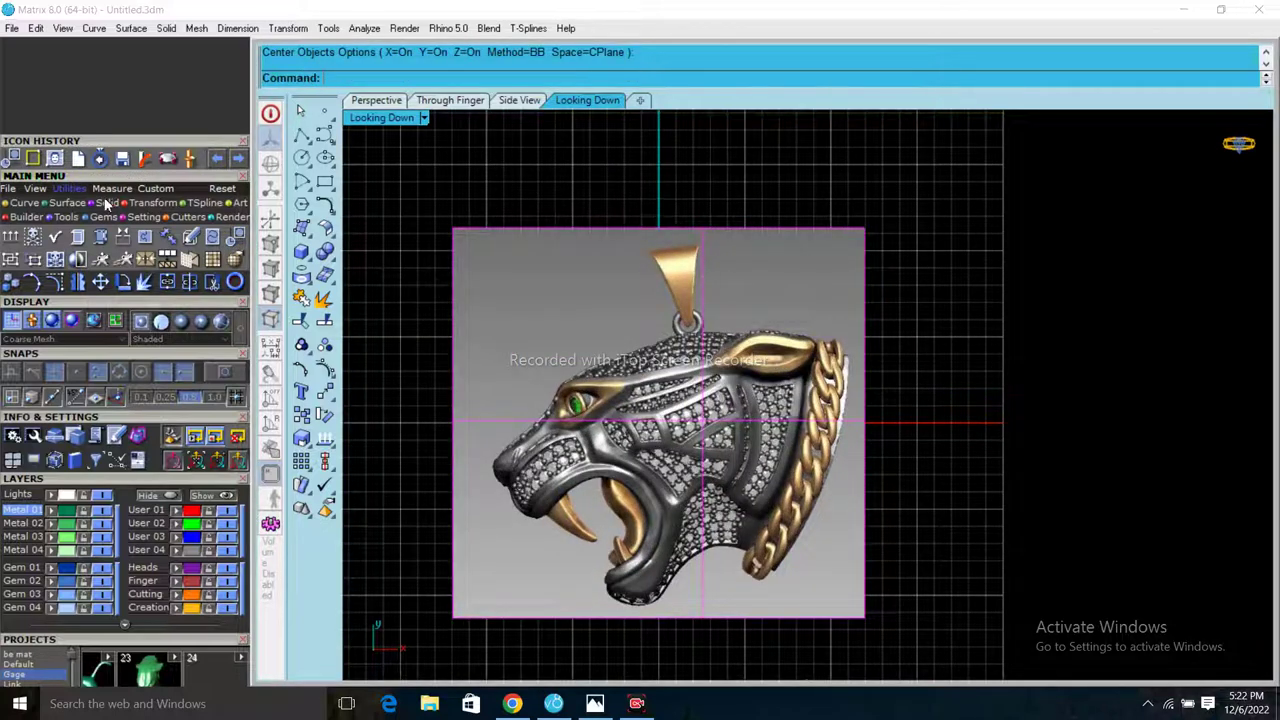
# - Scale2D the picture larger about origin 0 using two reference points
pyautogui.click(168, 203)
pyautogui.click(32, 240)
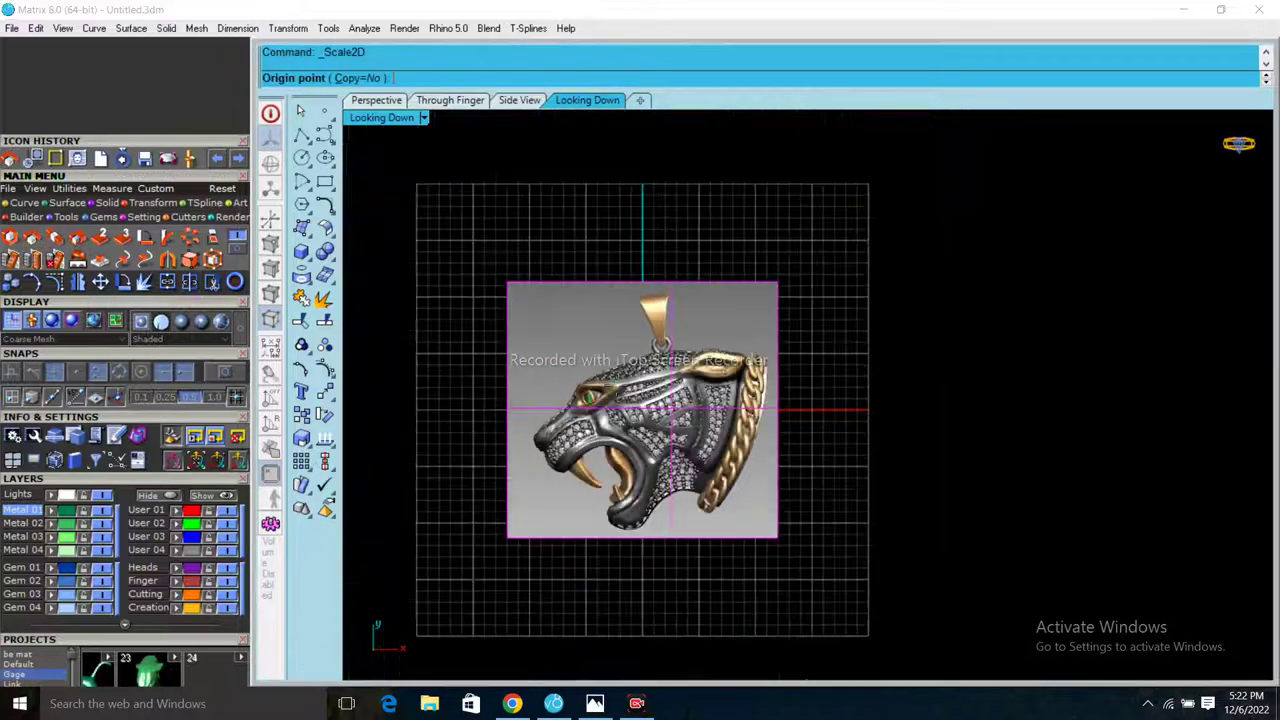
pyautogui.write('0')
pyautogui.press('Return')
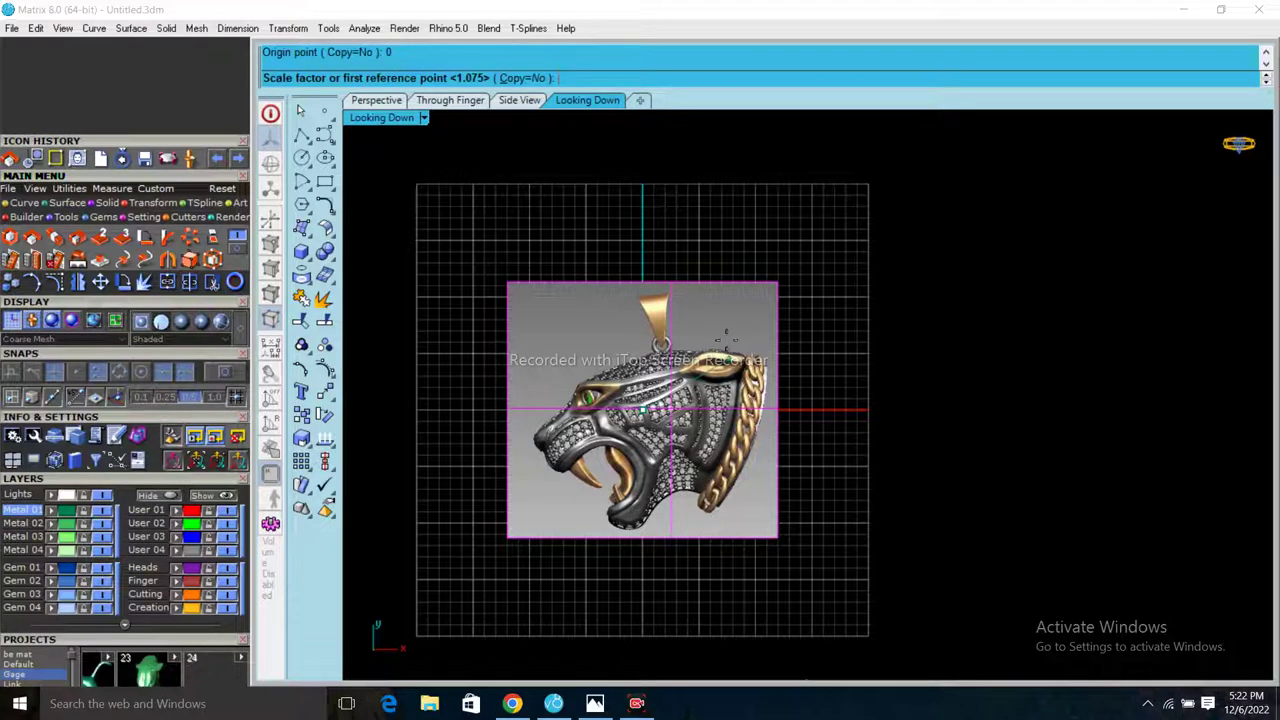
pyautogui.click(780, 410)
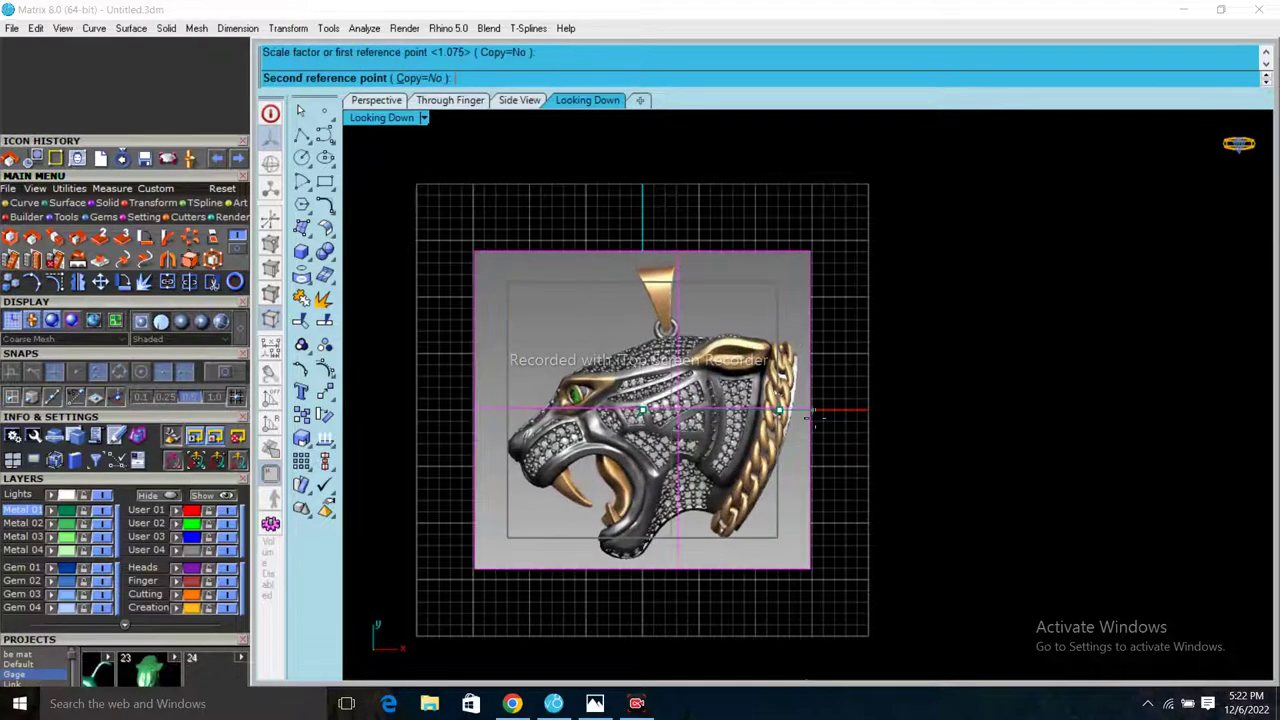
pyautogui.click(870, 418)
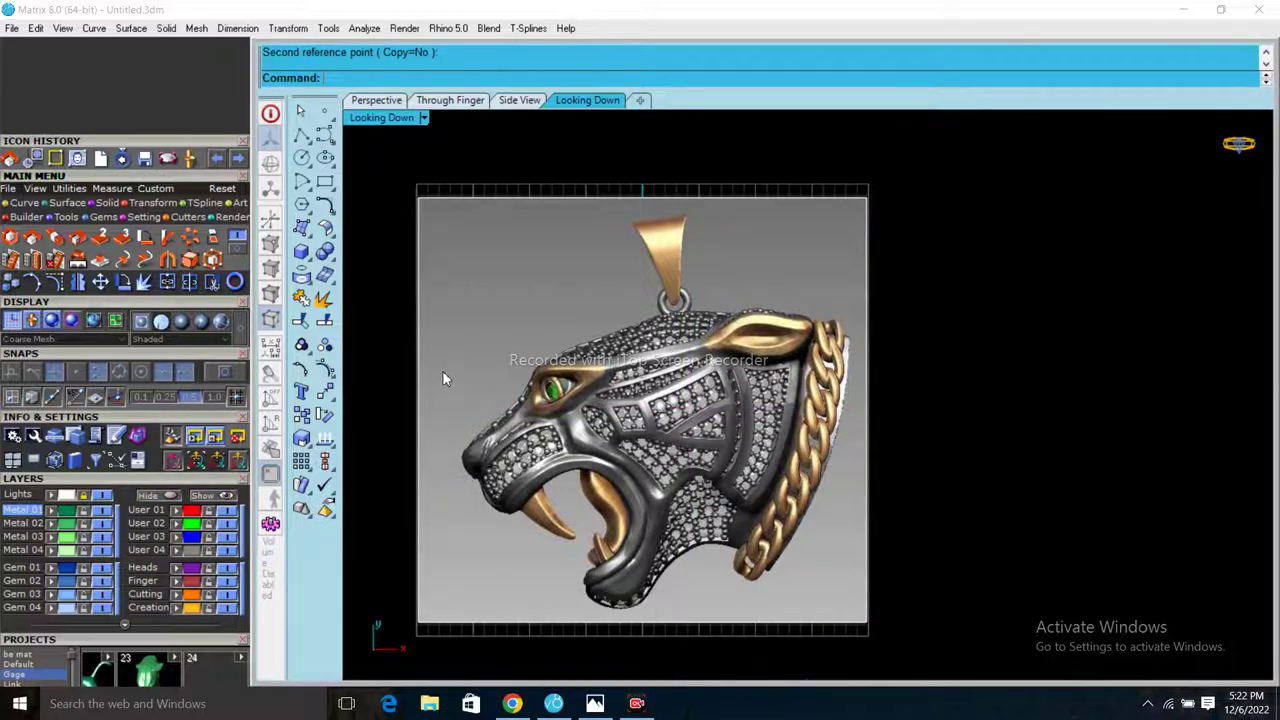
pyautogui.scroll(3, 607, 510)
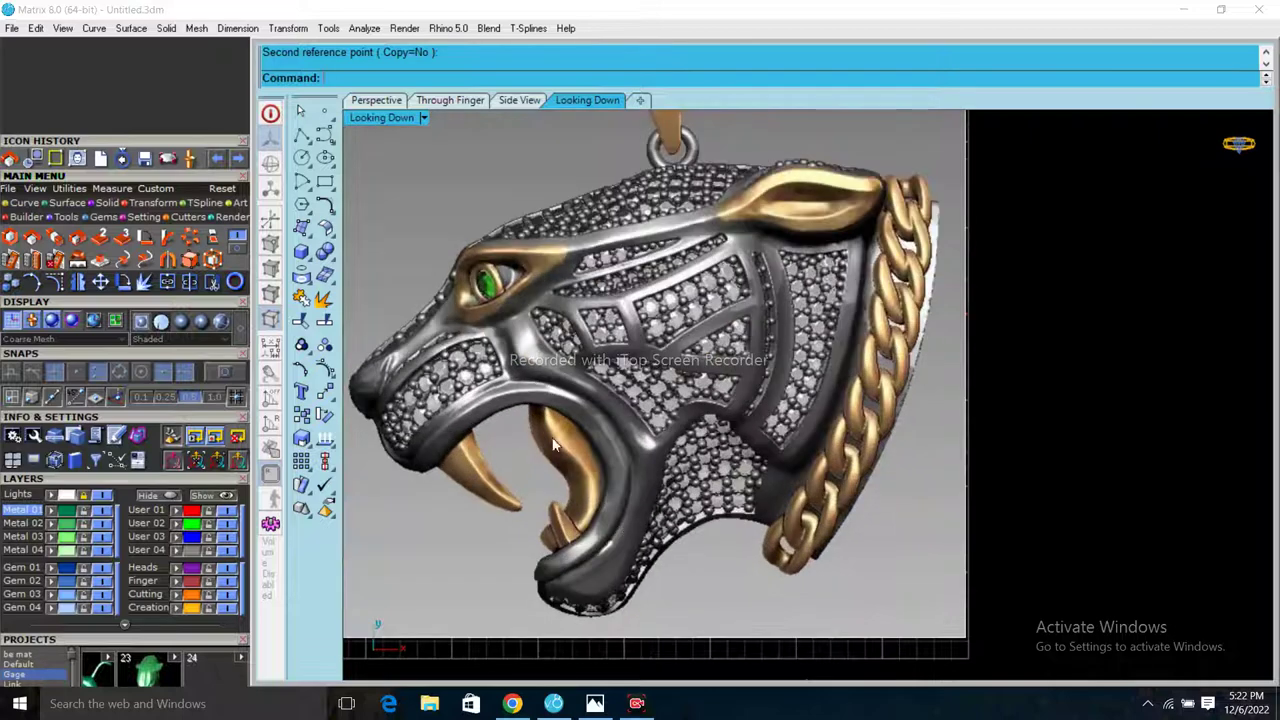
pyautogui.scroll(-3, 553, 445)
pyautogui.scroll(1, 579, 227)
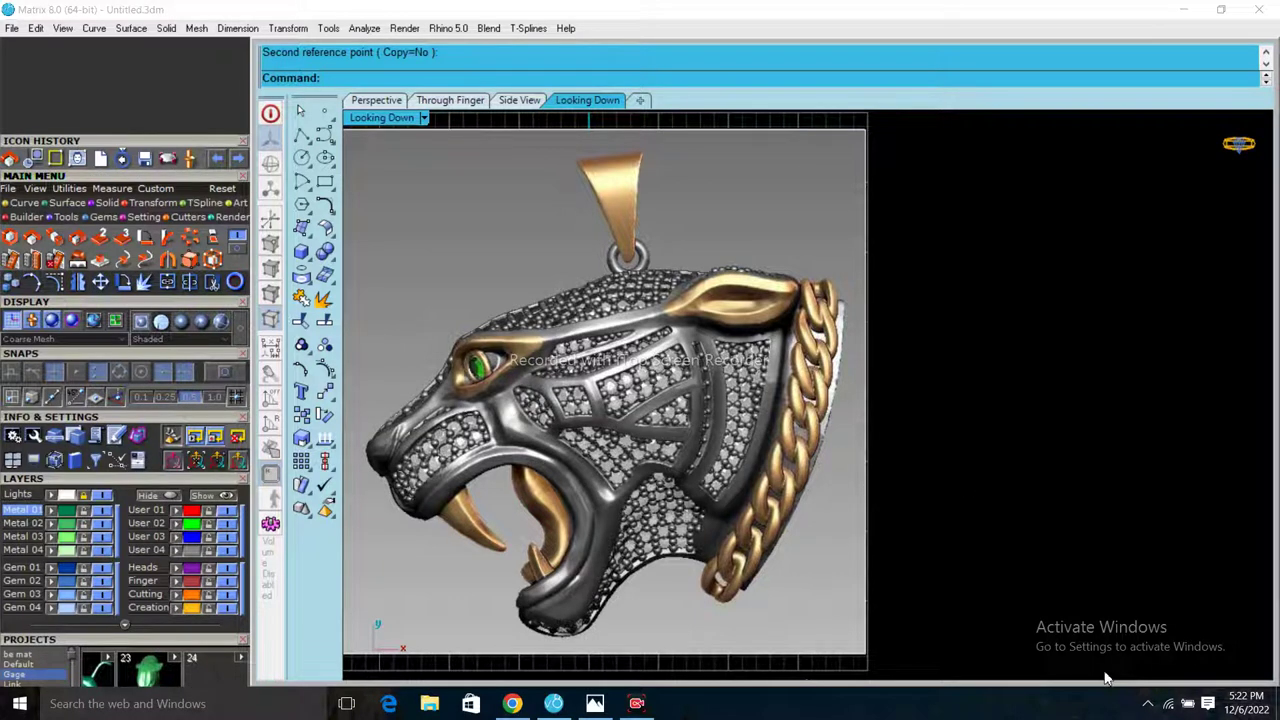
# - Make User 01 the current layer and start an interpolated curve
pyautogui.click(25, 202)
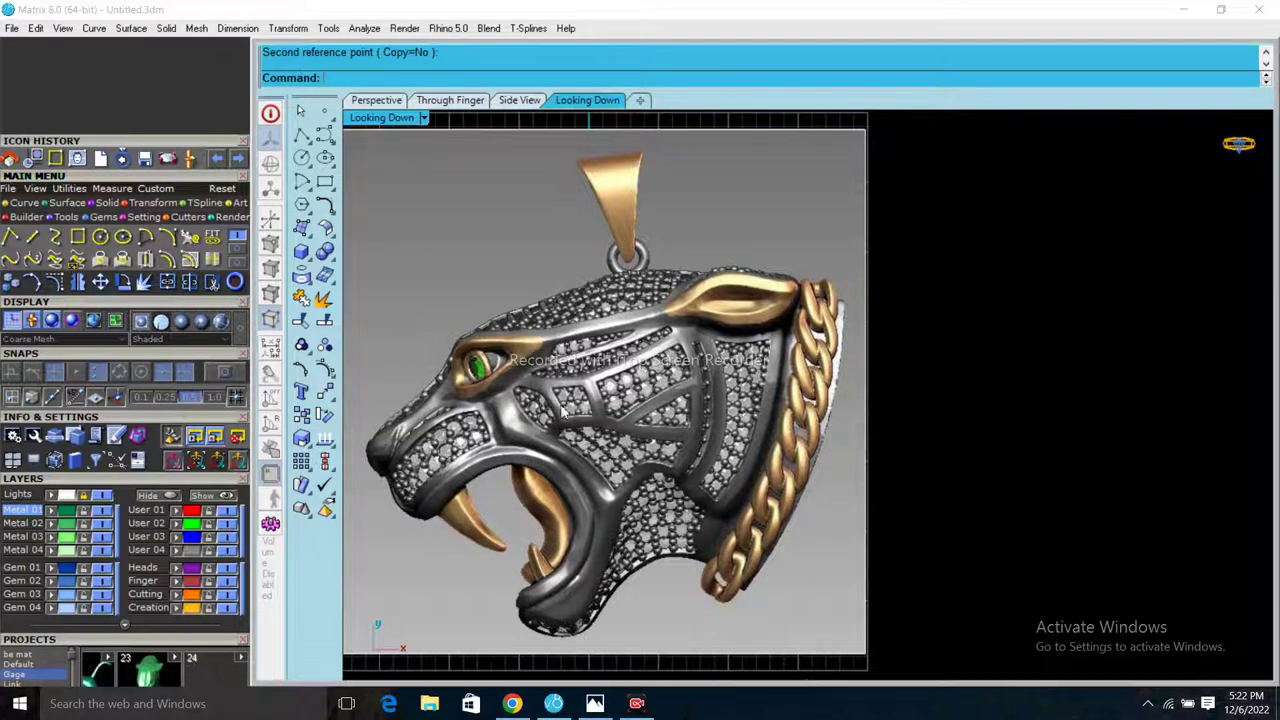
pyautogui.click(55, 238)
pyautogui.scroll(3, 398, 432)
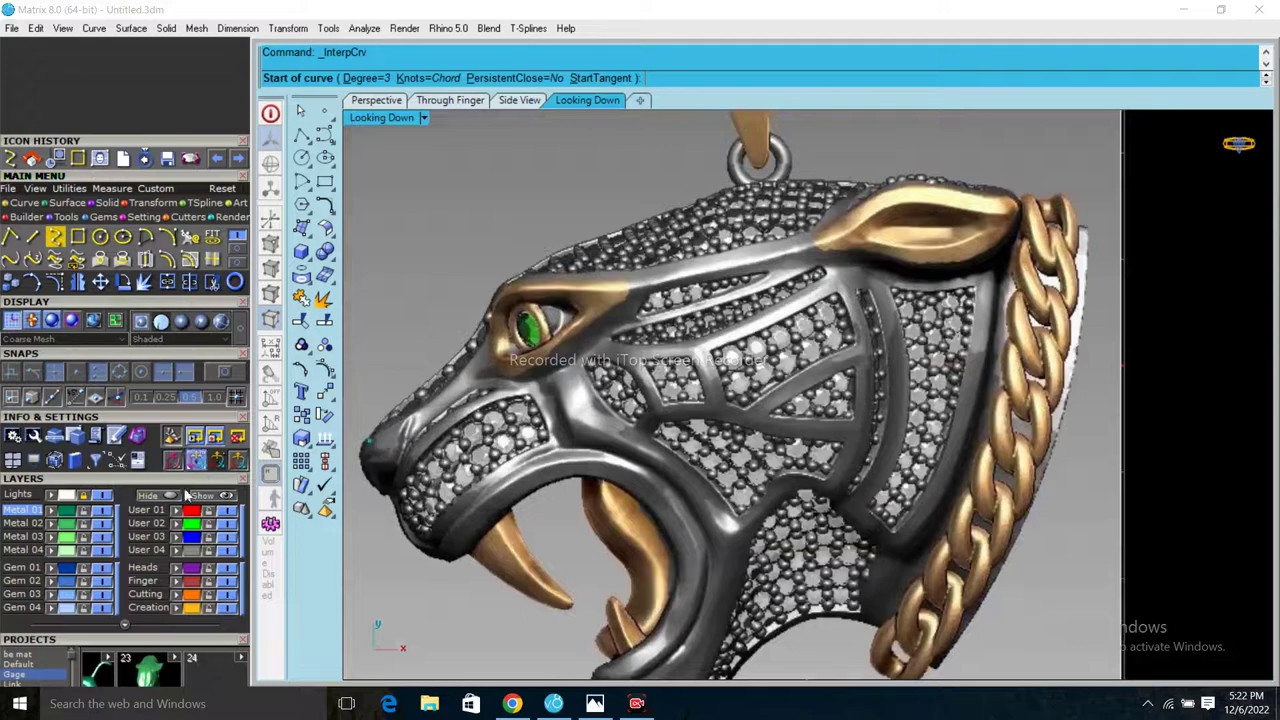
pyautogui.click(150, 510)
pyautogui.scroll(2, 530, 508)
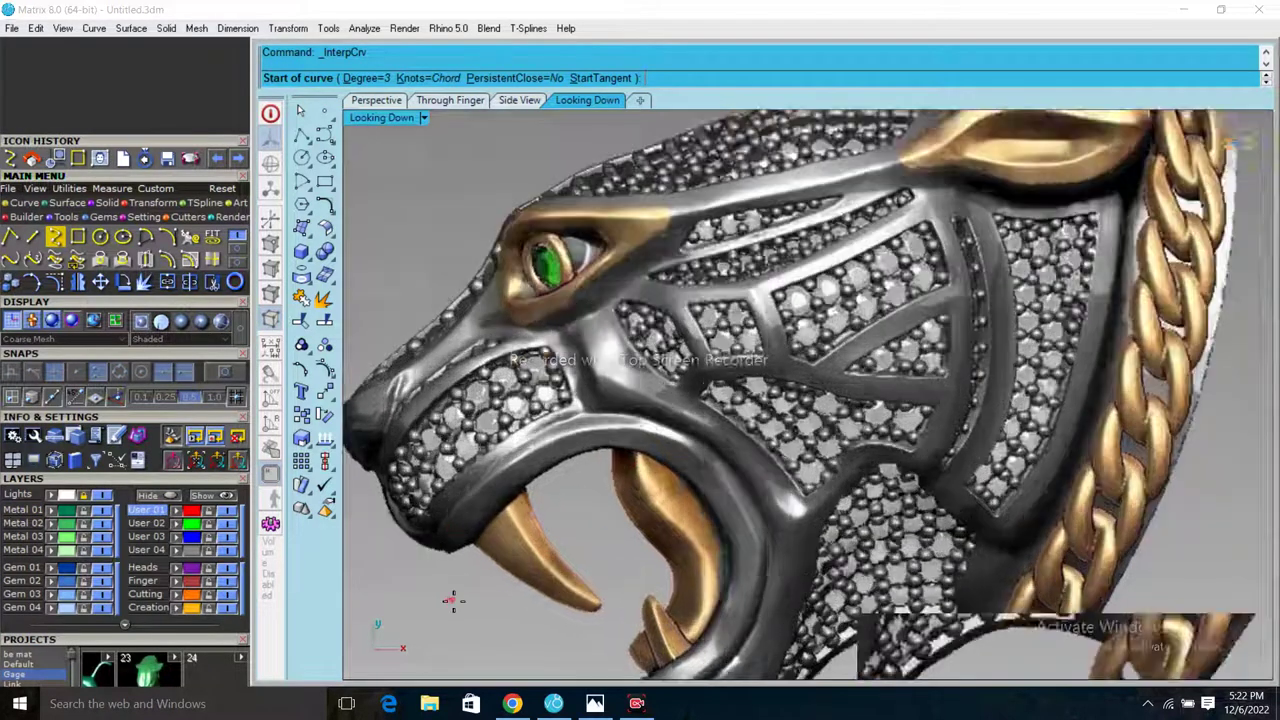
pyautogui.scroll(2, 492, 514)
# - Trace the mouth from the front fang, over the top, down to the lower jaw
pyautogui.click(488, 515)
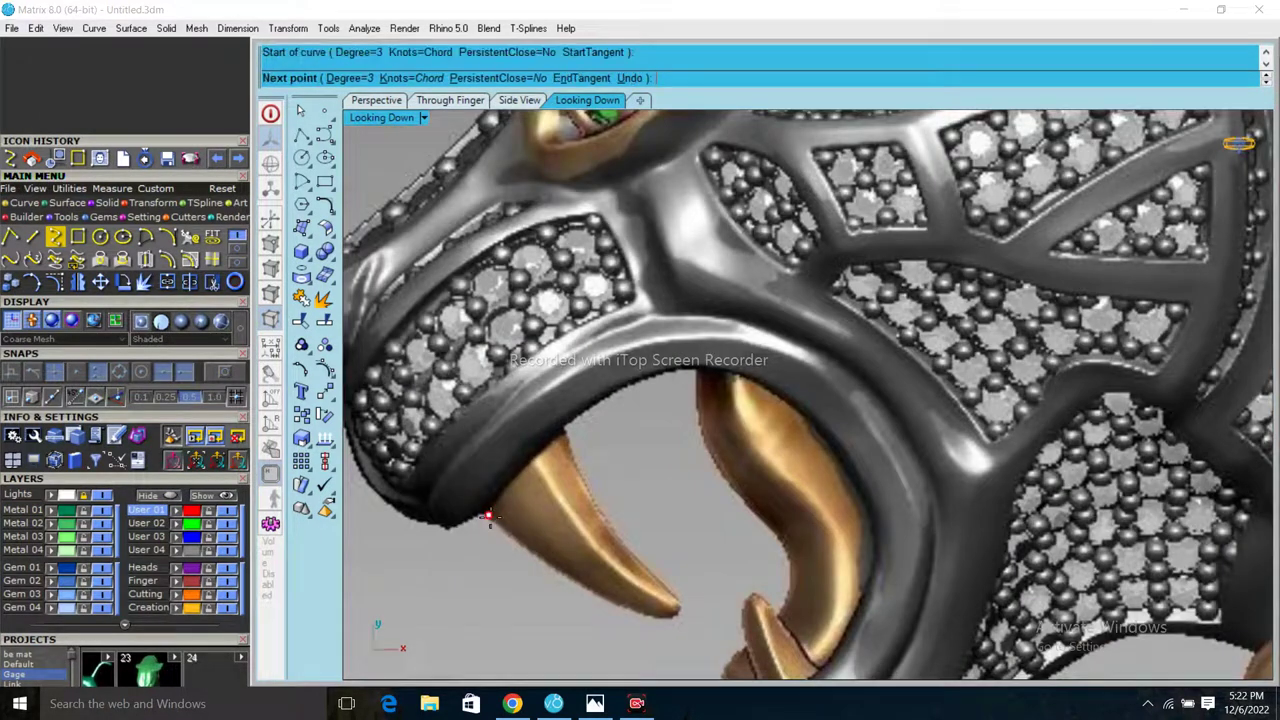
pyautogui.click(565, 435)
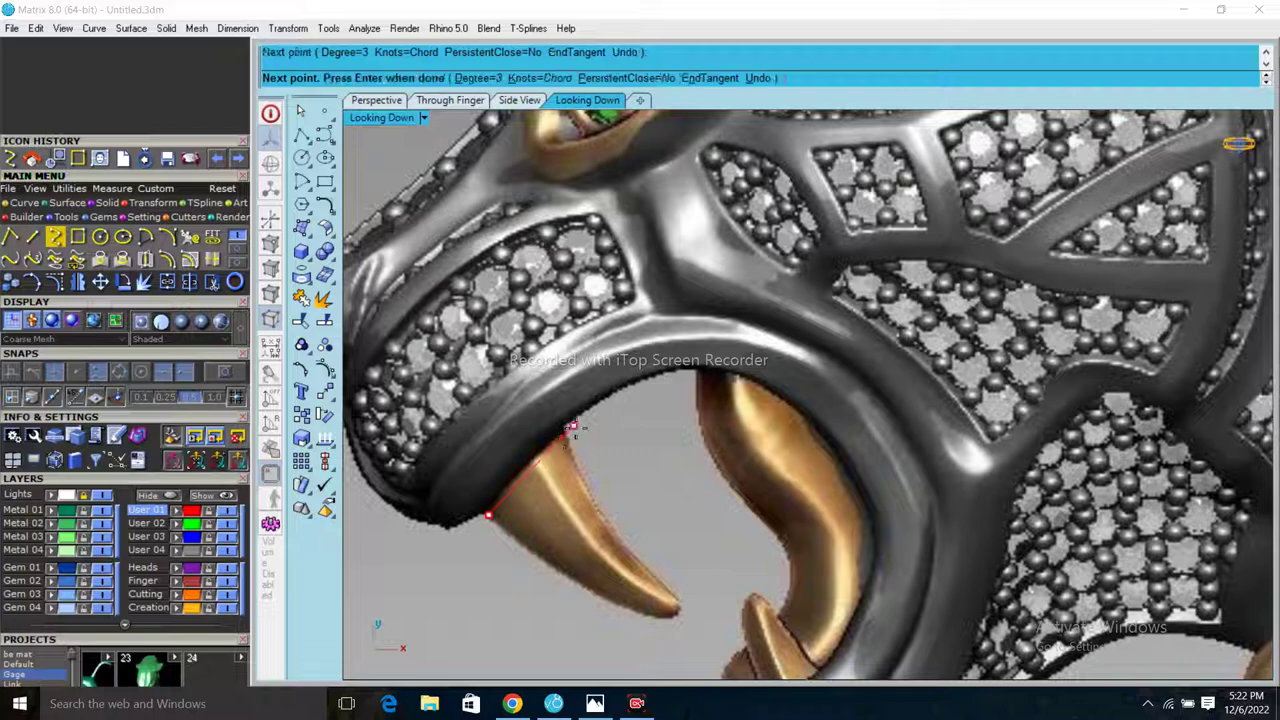
pyautogui.click(650, 378)
pyautogui.click(758, 380)
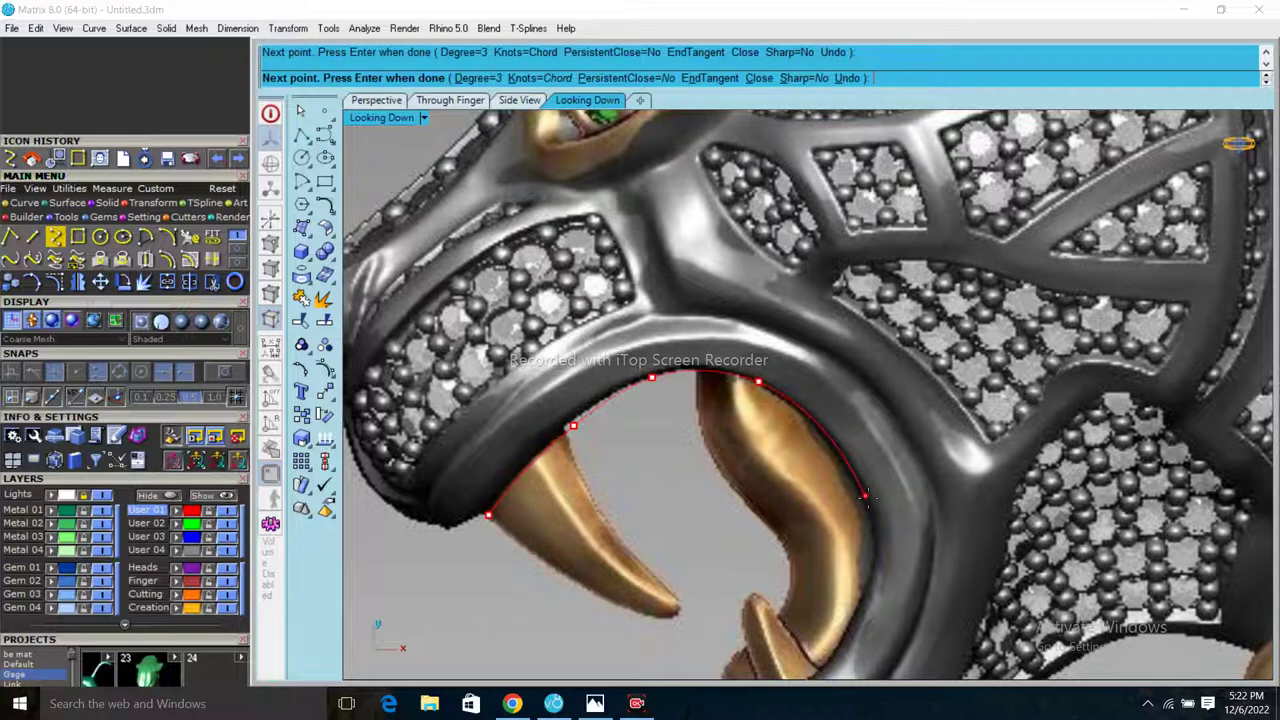
pyautogui.scroll(-3, 865, 495)
pyautogui.scroll(3, 858, 557)
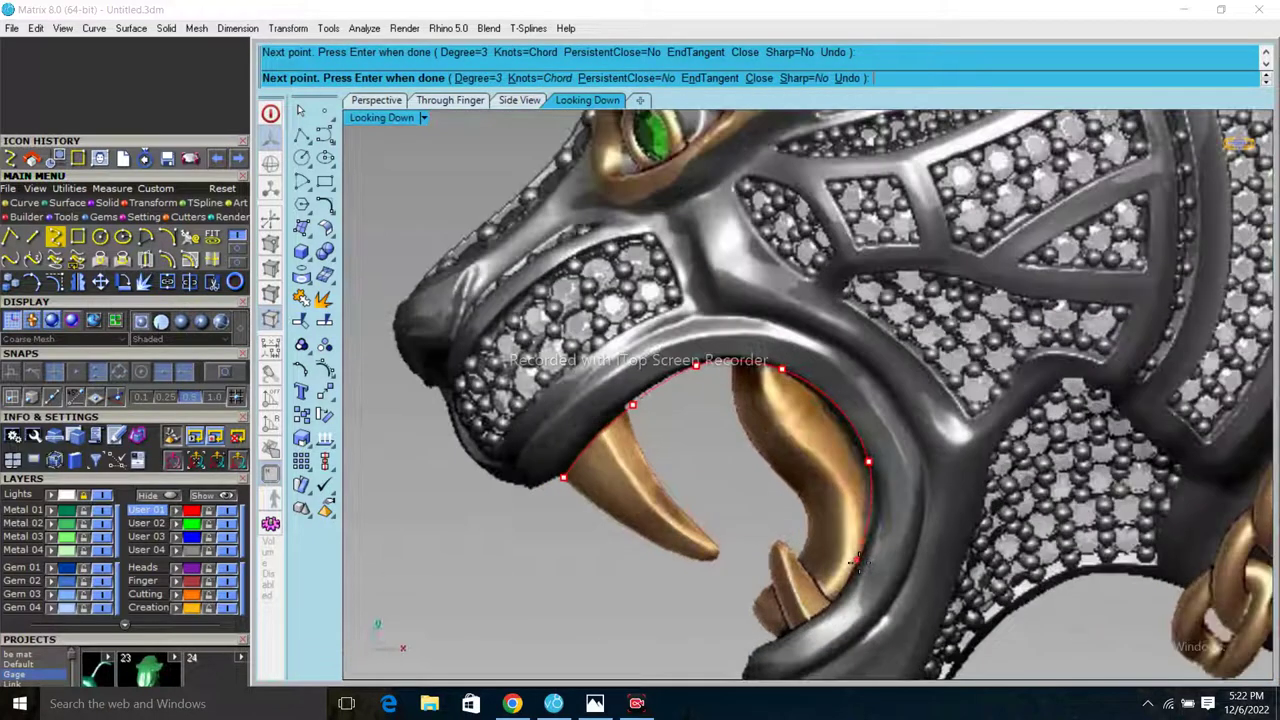
pyautogui.click(857, 561)
pyautogui.click(760, 648)
pyautogui.press('Return')
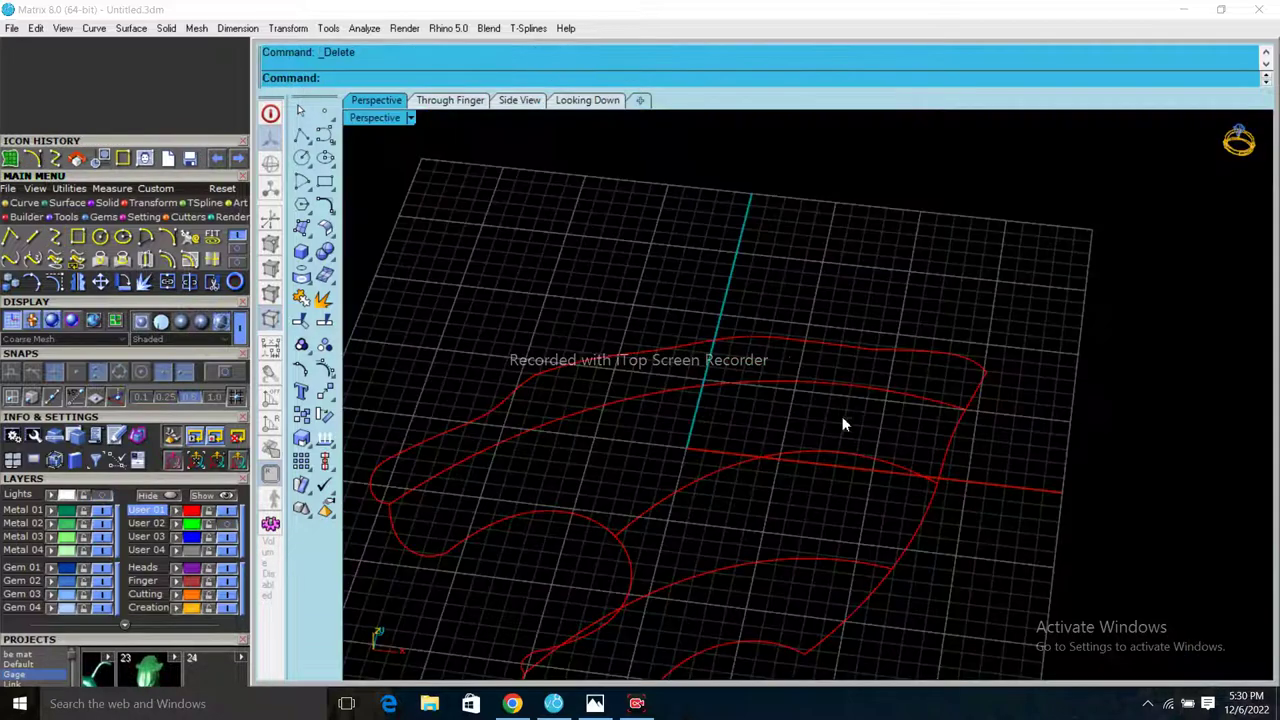
pyautogui.moveTo(843, 423)
pyautogui.mouseDown(button='right')
pyautogui.moveTo(756, 272)
pyautogui.moveTo(720, 471)
pyautogui.moveTo(840, 337)
pyautogui.moveTo(766, 274)
pyautogui.moveTo(720, 520)
pyautogui.mouseUp(button='right')
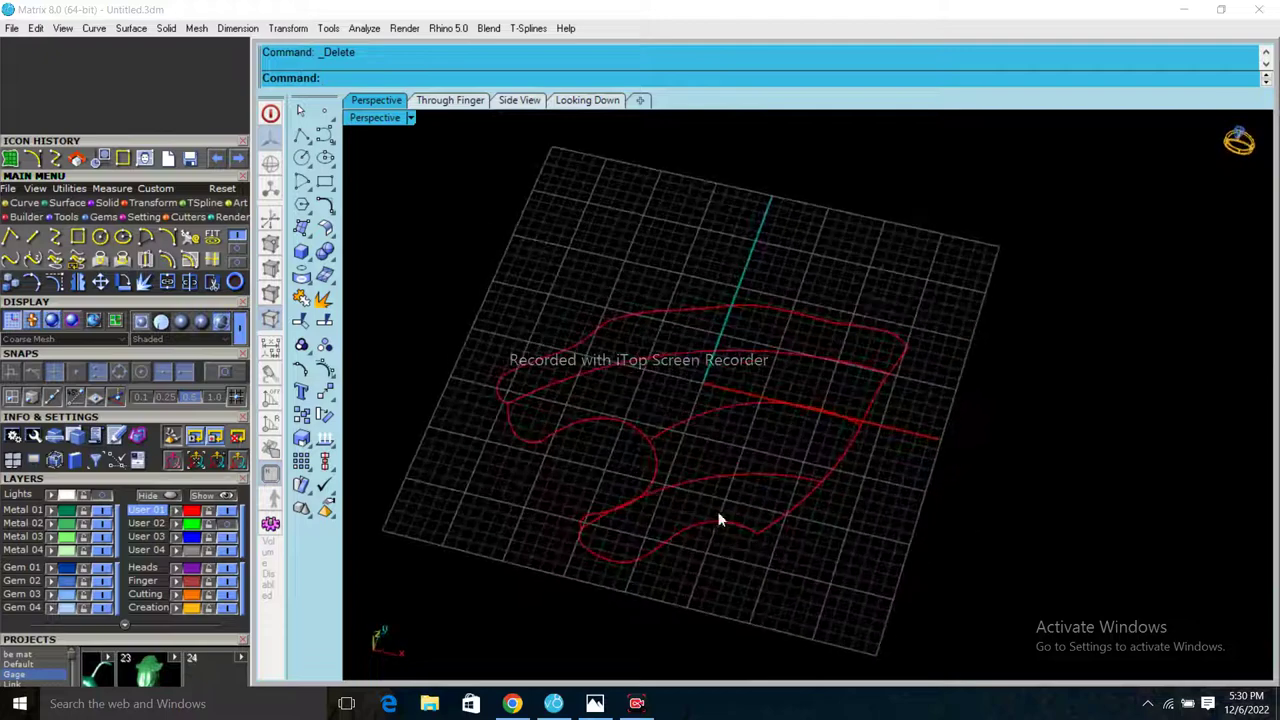
# - Build a patch surface from the outer closed head outline curve
pyautogui.scroll(3, 705, 530)
pyautogui.click(697, 541)
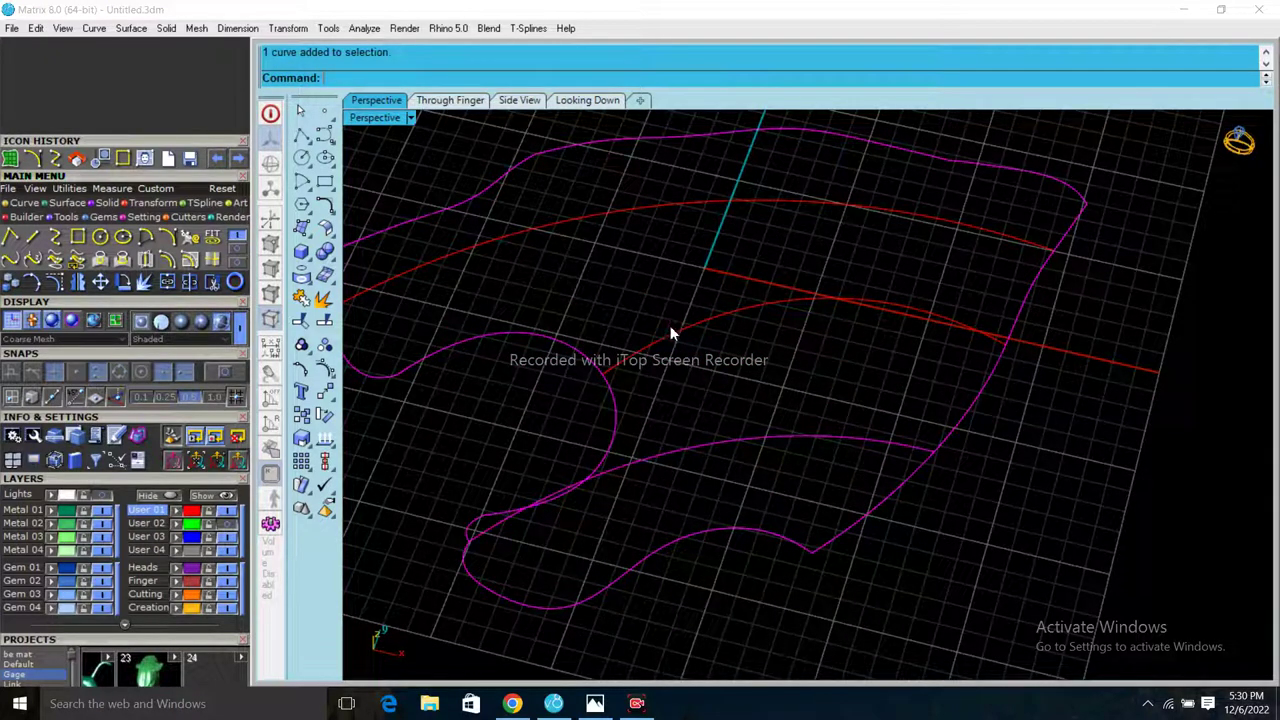
pyautogui.click(10, 161)
pyautogui.press('Return')
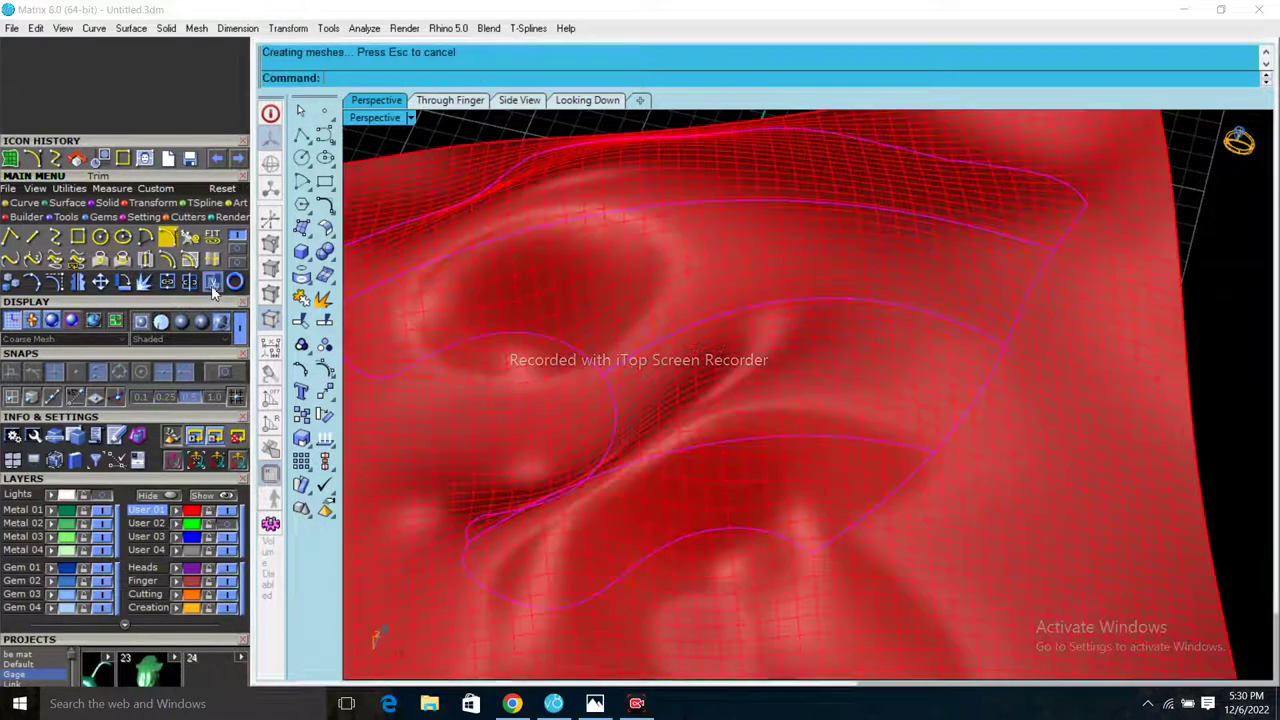
# - Trim the patch surface with the curves and orbit to inspect the result
pyautogui.click(212, 283)
pyautogui.click(446, 455)
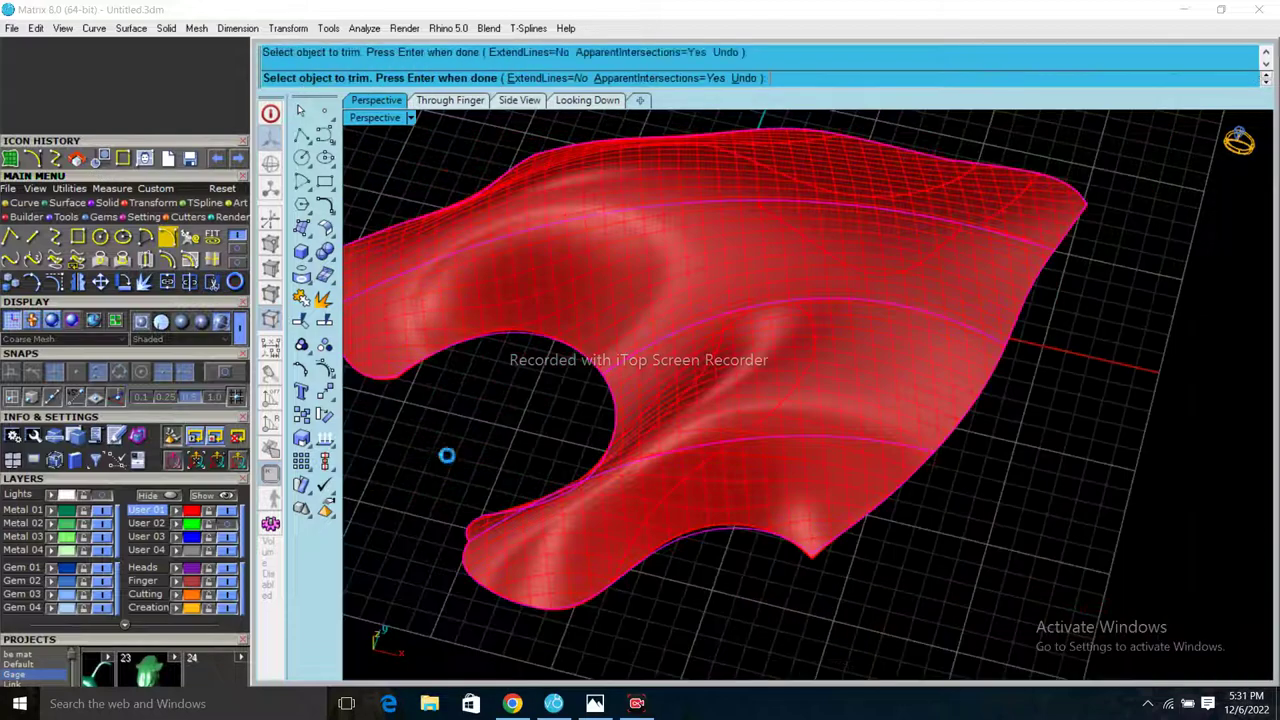
pyautogui.press('Return')
pyautogui.moveTo(718, 410)
pyautogui.mouseDown(button='right')
pyautogui.moveTo(797, 329)
pyautogui.moveTo(874, 360)
pyautogui.mouseUp(button='right')
pyautogui.click(791, 343)
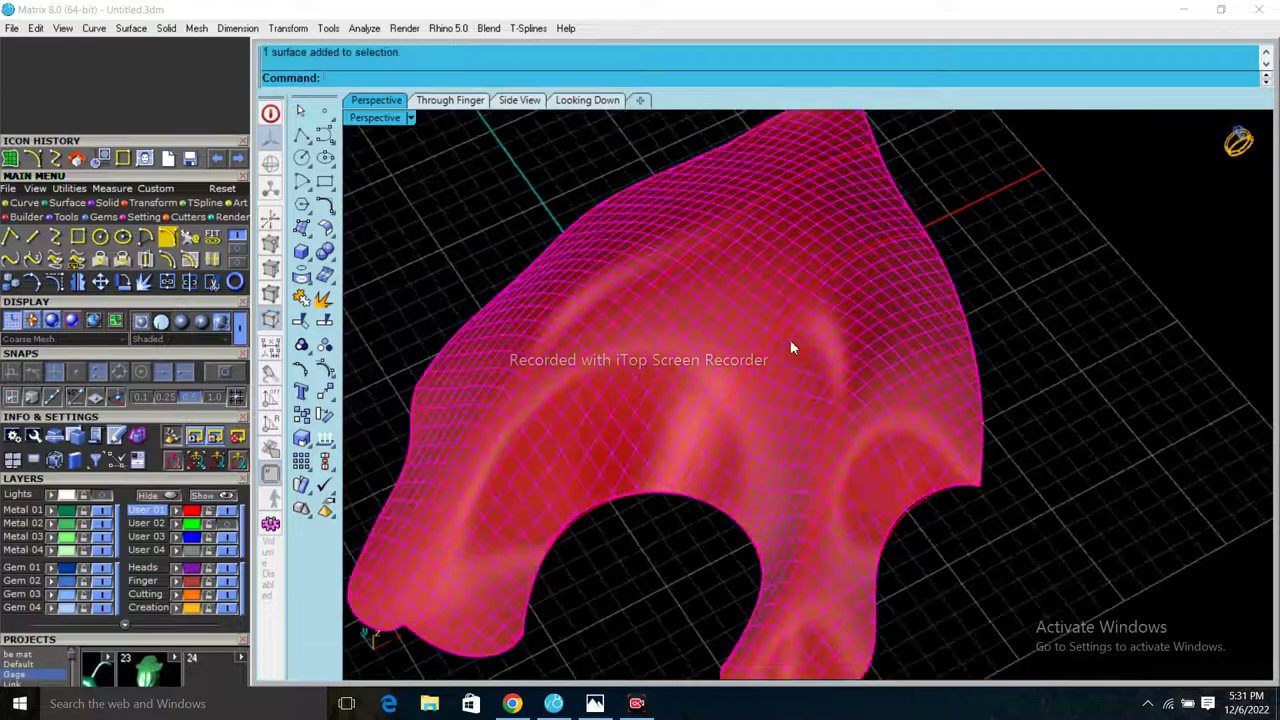
pyautogui.moveTo(791, 343)
pyautogui.mouseDown(button='right')
pyautogui.moveTo(866, 483)
pyautogui.moveTo(751, 480)
pyautogui.mouseUp(button='right')
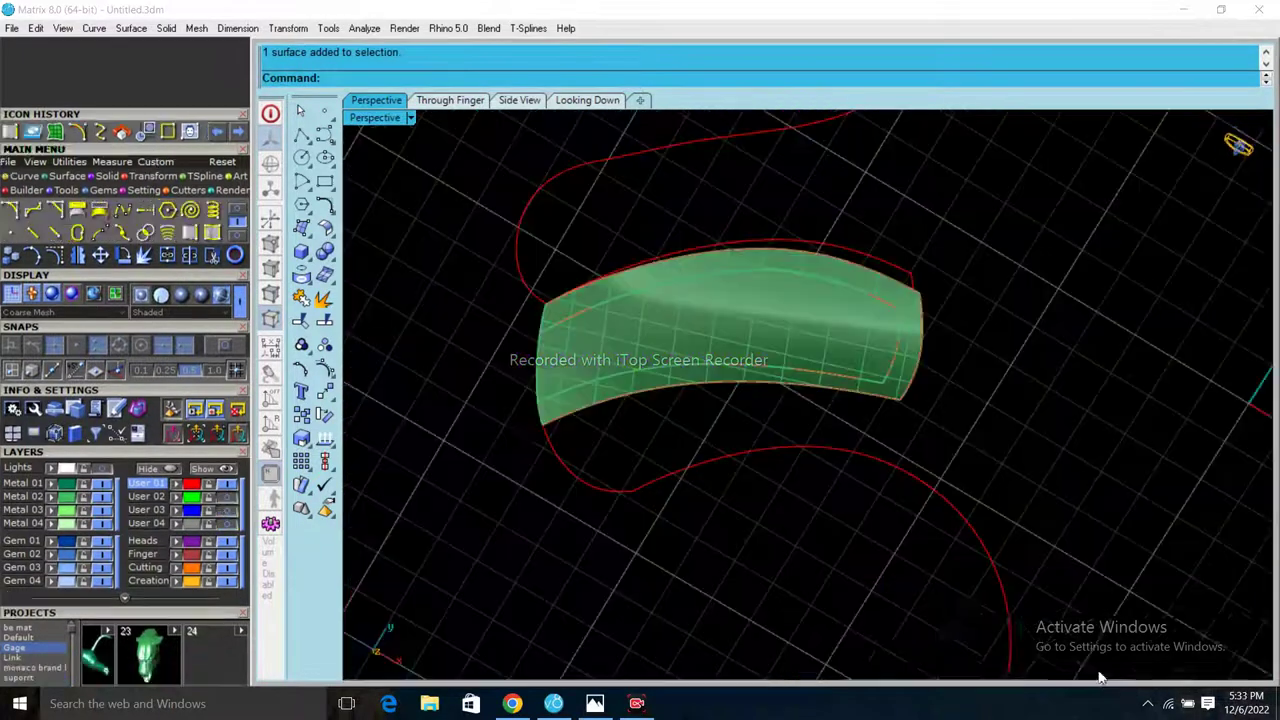
pyautogui.moveTo(1100, 678)
pyautogui.mouseDown(button='right')
pyautogui.moveTo(495, 432)
pyautogui.moveTo(749, 366)
pyautogui.moveTo(677, 297)
pyautogui.moveTo(822, 327)
pyautogui.moveTo(763, 434)
pyautogui.mouseUp(button='right')
# - Turn on layer User 04 and orbit until the green strip runs vertically
pyautogui.scroll(3, 763, 434)
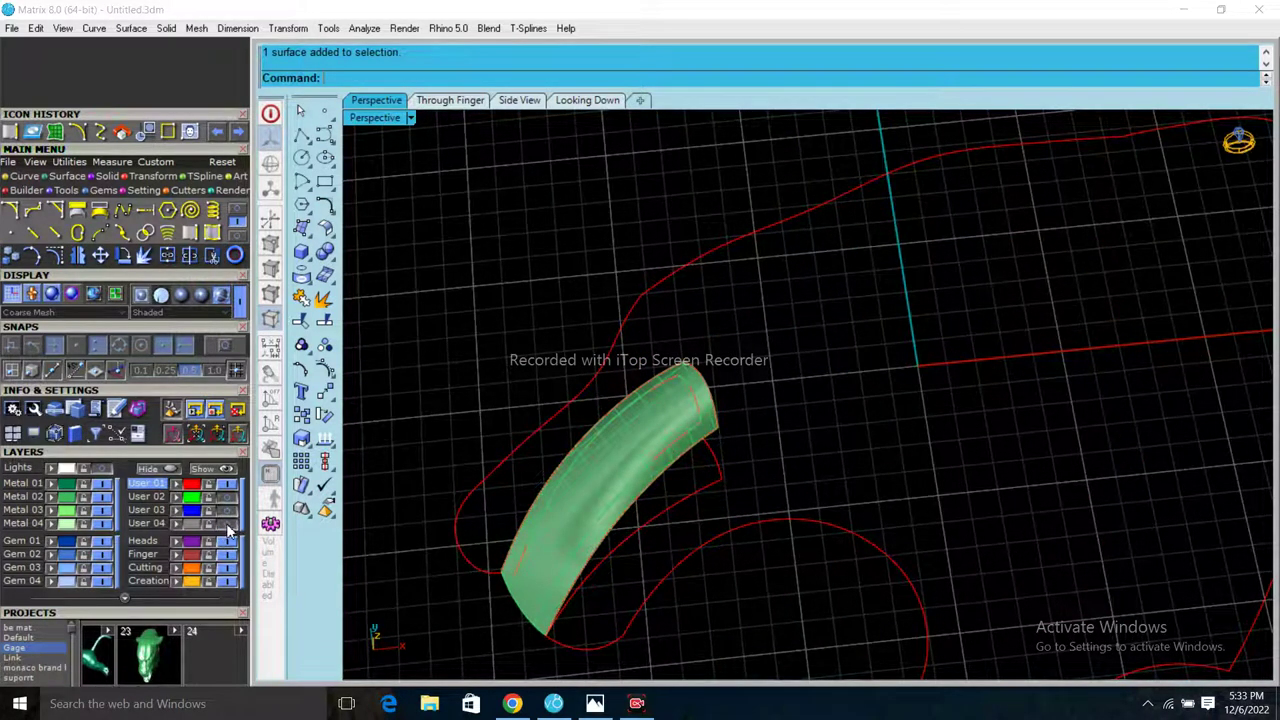
pyautogui.click(228, 524)
pyautogui.scroll(-5, 586, 336)
pyautogui.moveTo(586, 336)
pyautogui.mouseDown(button='right')
pyautogui.moveTo(631, 311)
pyautogui.moveTo(634, 528)
pyautogui.moveTo(621, 259)
pyautogui.mouseUp(button='right')
pyautogui.scroll(5, 680, 367)
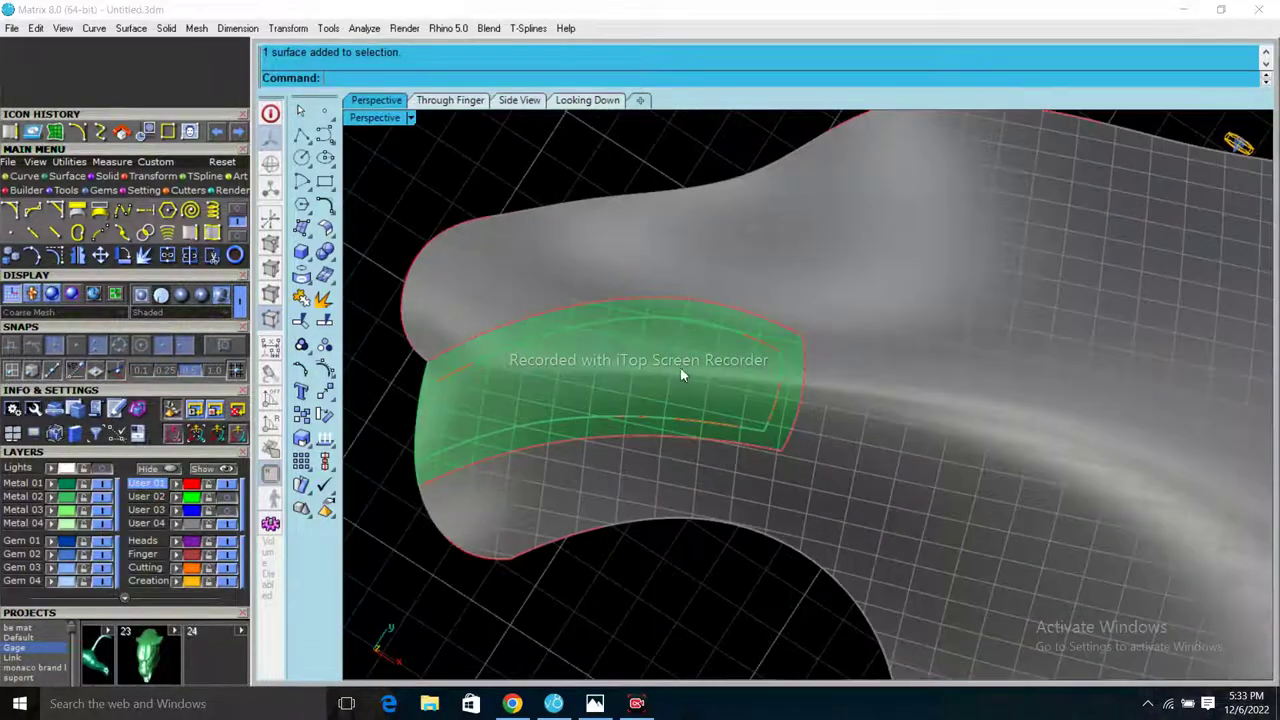
pyautogui.scroll(-3, 680, 375)
pyautogui.moveTo(505, 370)
pyautogui.mouseDown(button='right')
pyautogui.moveTo(576, 420)
pyautogui.moveTo(782, 334)
pyautogui.mouseUp(button='right')
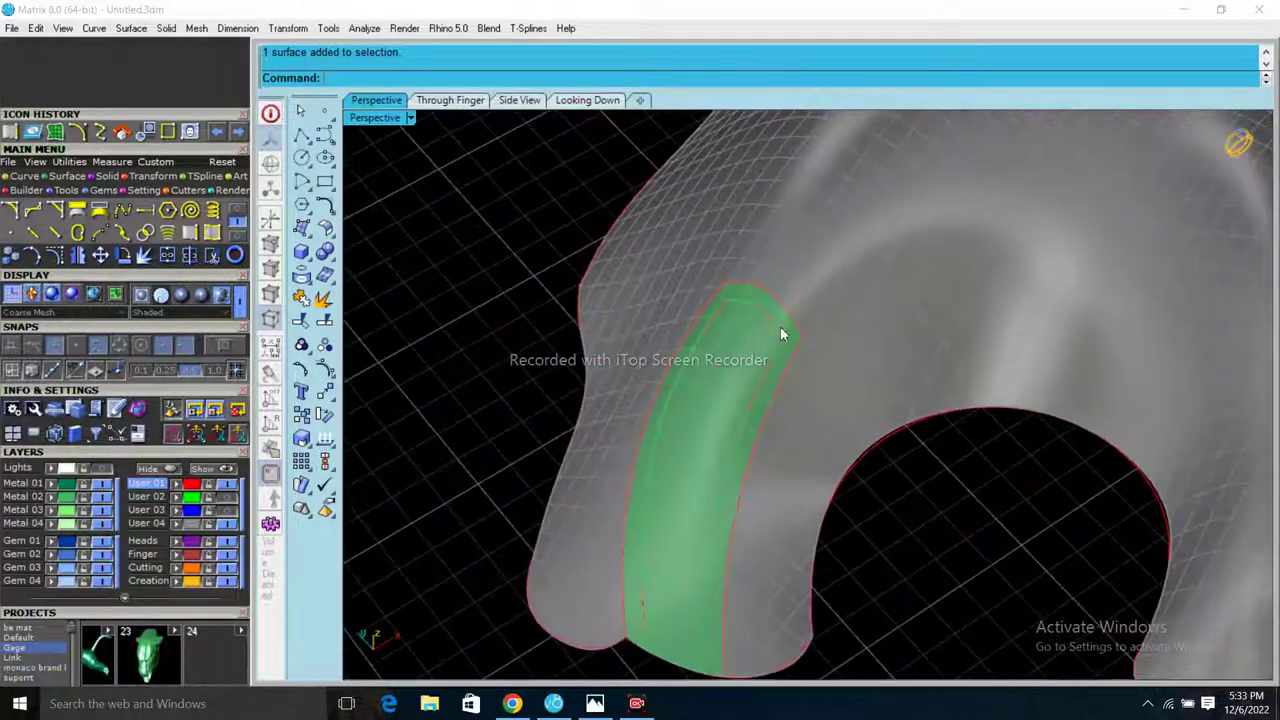
pyautogui.scroll(3, 782, 334)
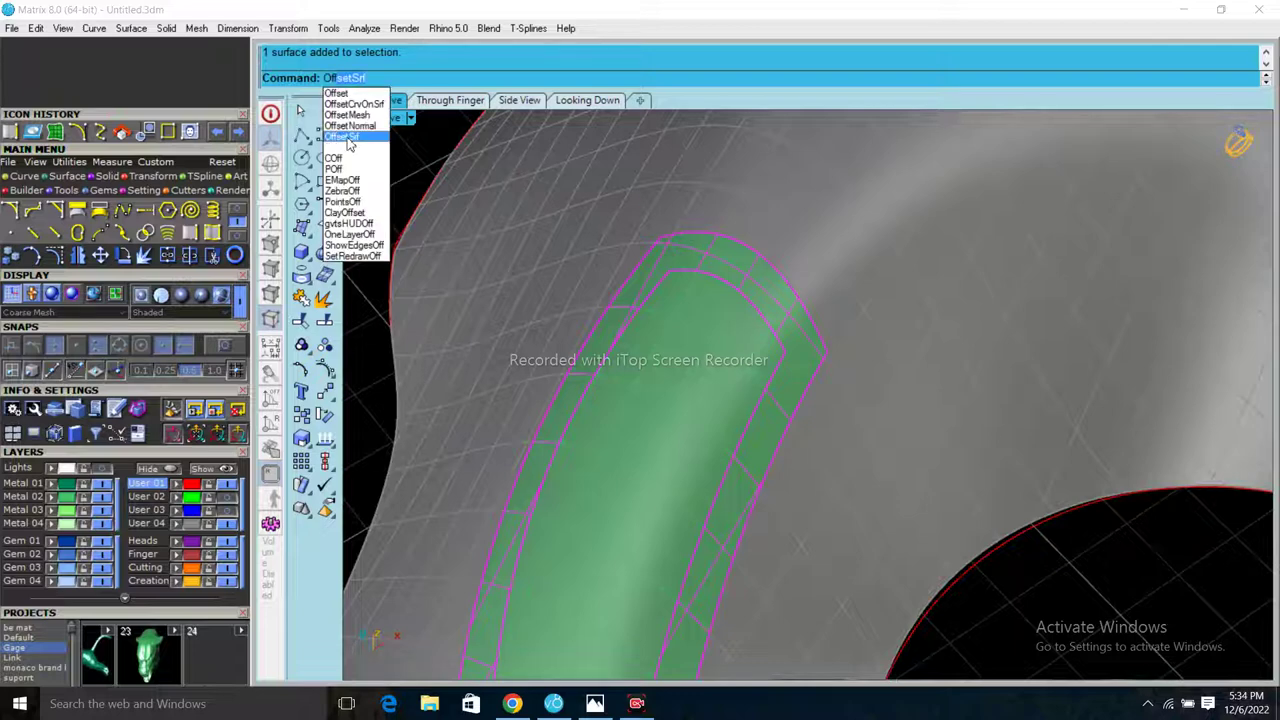
# - Offset the green strip with Solid on, BothSides off and distance 0.25
pyautogui.click(348, 141)
pyautogui.moveTo(749, 305)
pyautogui.mouseDown(button='right')
pyautogui.moveTo(860, 240)
pyautogui.moveTo(1029, 92)
pyautogui.mouseUp(button='right')
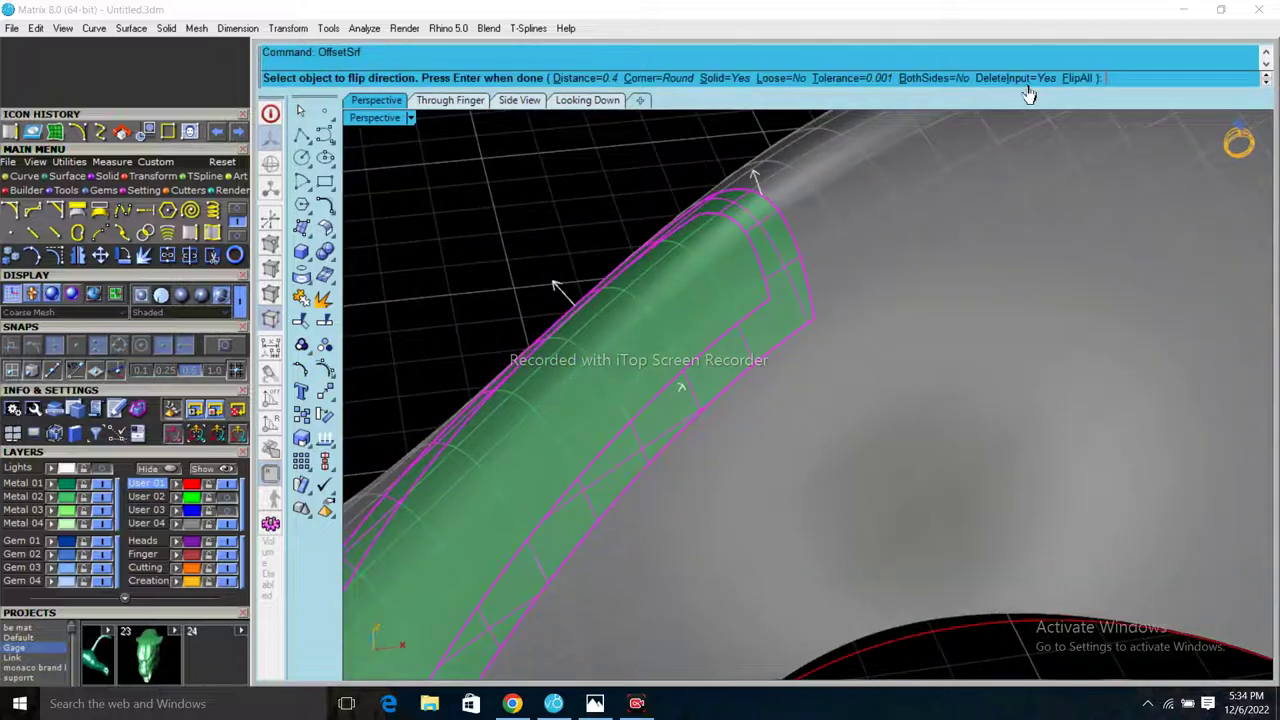
pyautogui.click(950, 84)
pyautogui.click(928, 80)
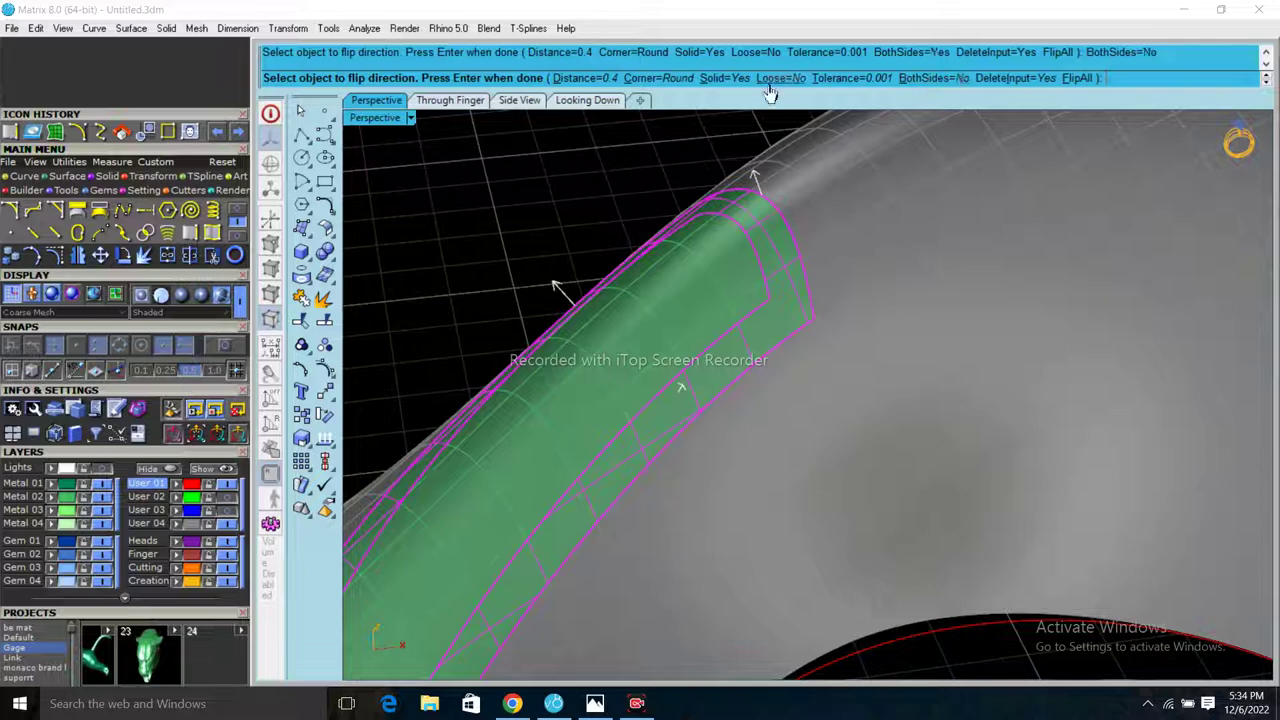
pyautogui.click(724, 80)
pyautogui.click(724, 80)
pyautogui.write('2')
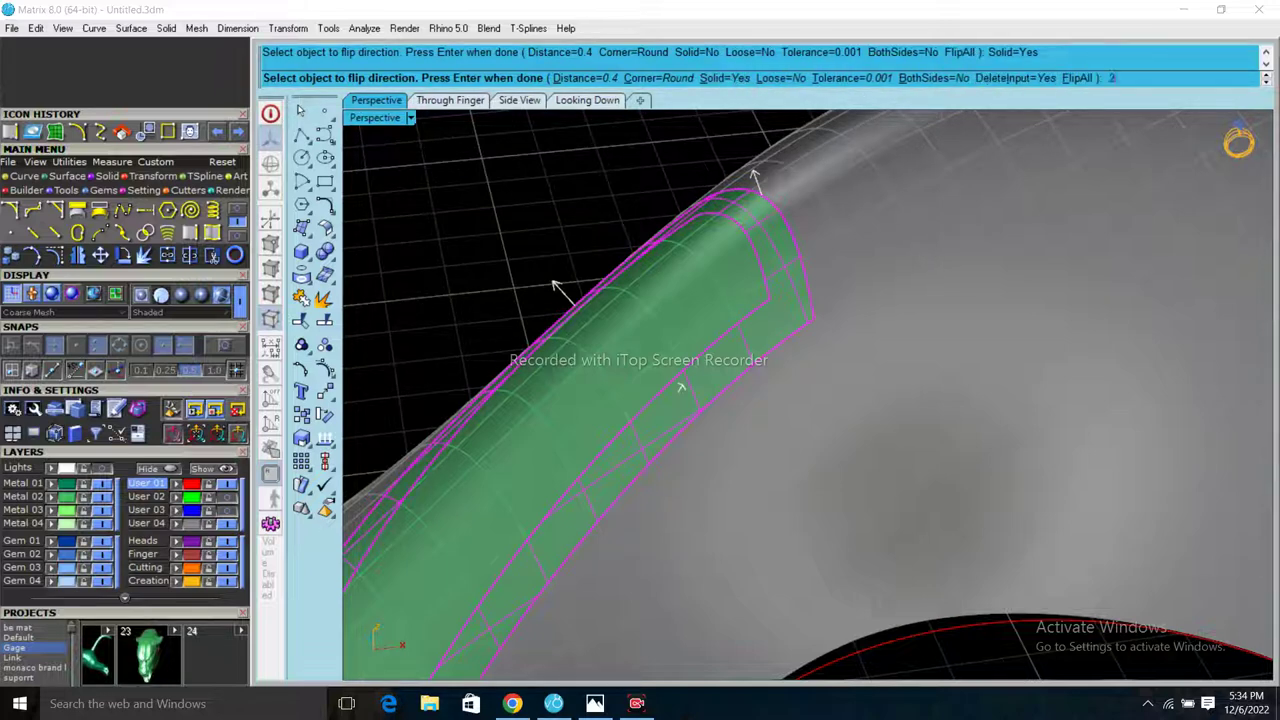
pyautogui.write('5')
pyautogui.press('Return')
# - Accept the offset direction and create a second 0.25 offset of the strip
pyautogui.press('Return')
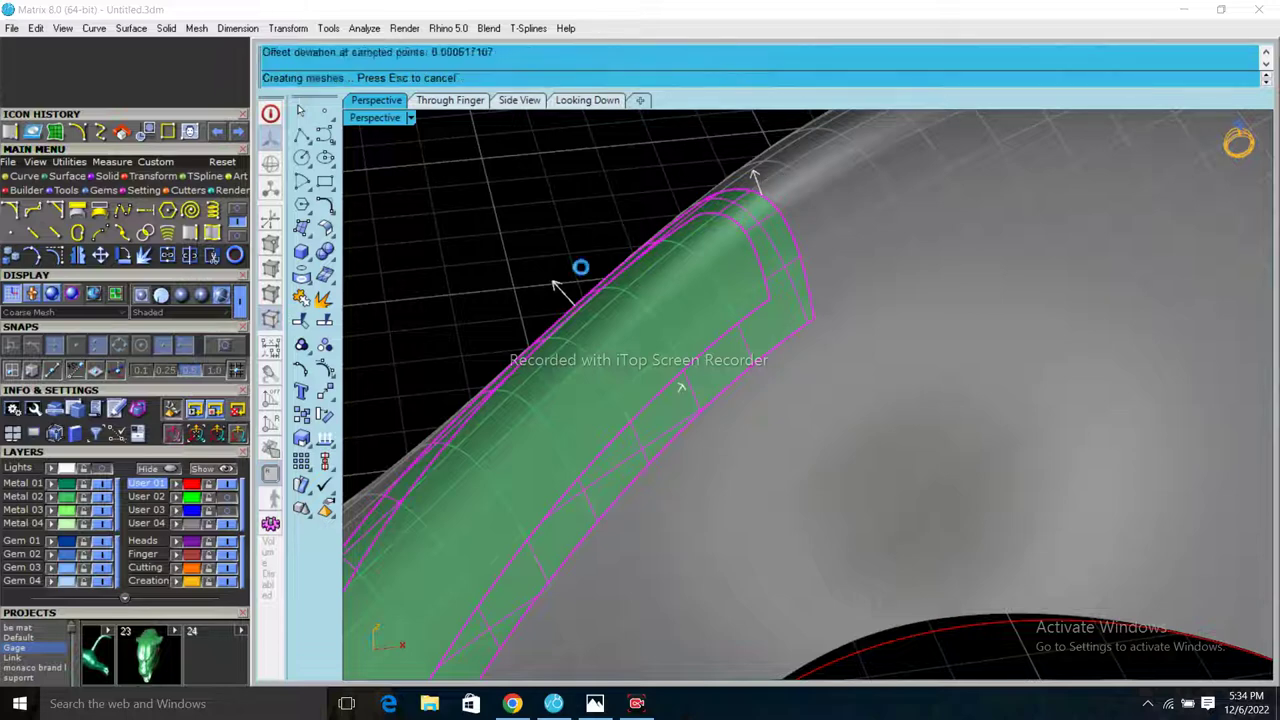
pyautogui.click(596, 303)
pyautogui.press('Return')
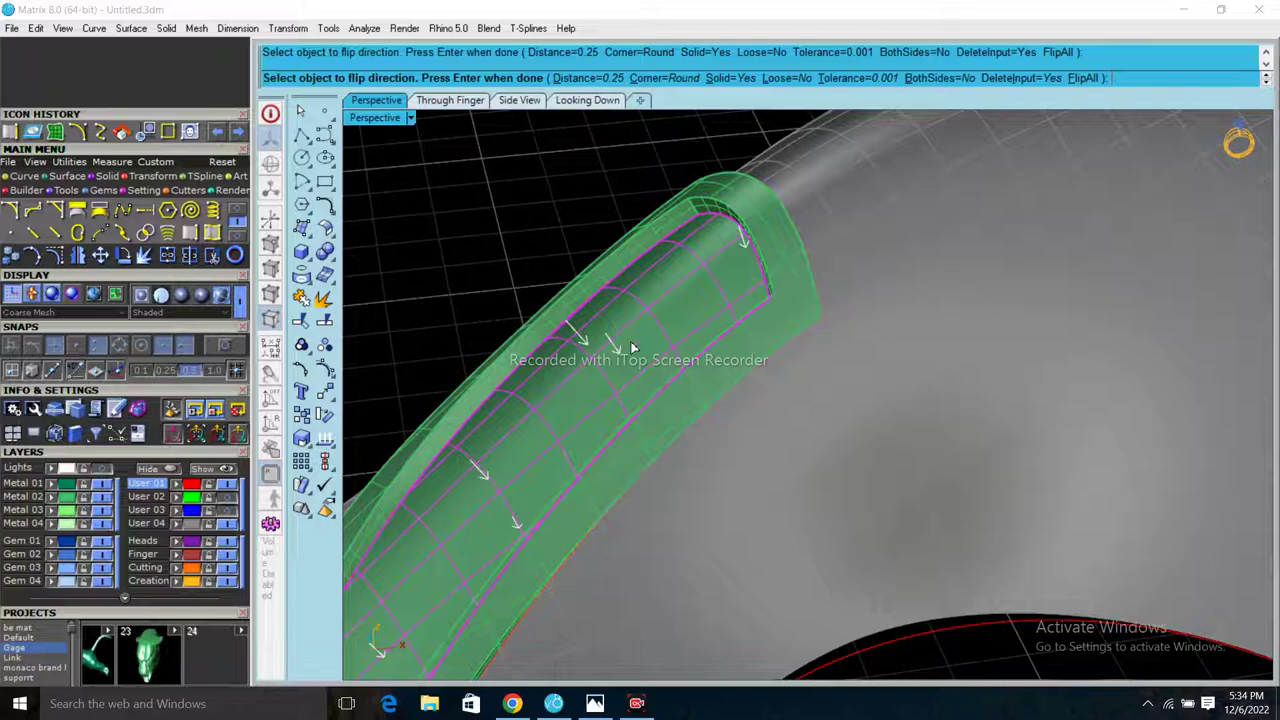
pyautogui.press('Return')
pyautogui.moveTo(708, 297)
pyautogui.mouseDown(button='right')
pyautogui.moveTo(849, 277)
pyautogui.moveTo(585, 470)
pyautogui.moveTo(886, 271)
pyautogui.moveTo(851, 234)
pyautogui.moveTo(678, 250)
pyautogui.moveTo(514, 480)
pyautogui.moveTo(546, 569)
pyautogui.moveTo(580, 564)
pyautogui.moveTo(565, 392)
pyautogui.mouseUp(button='right')
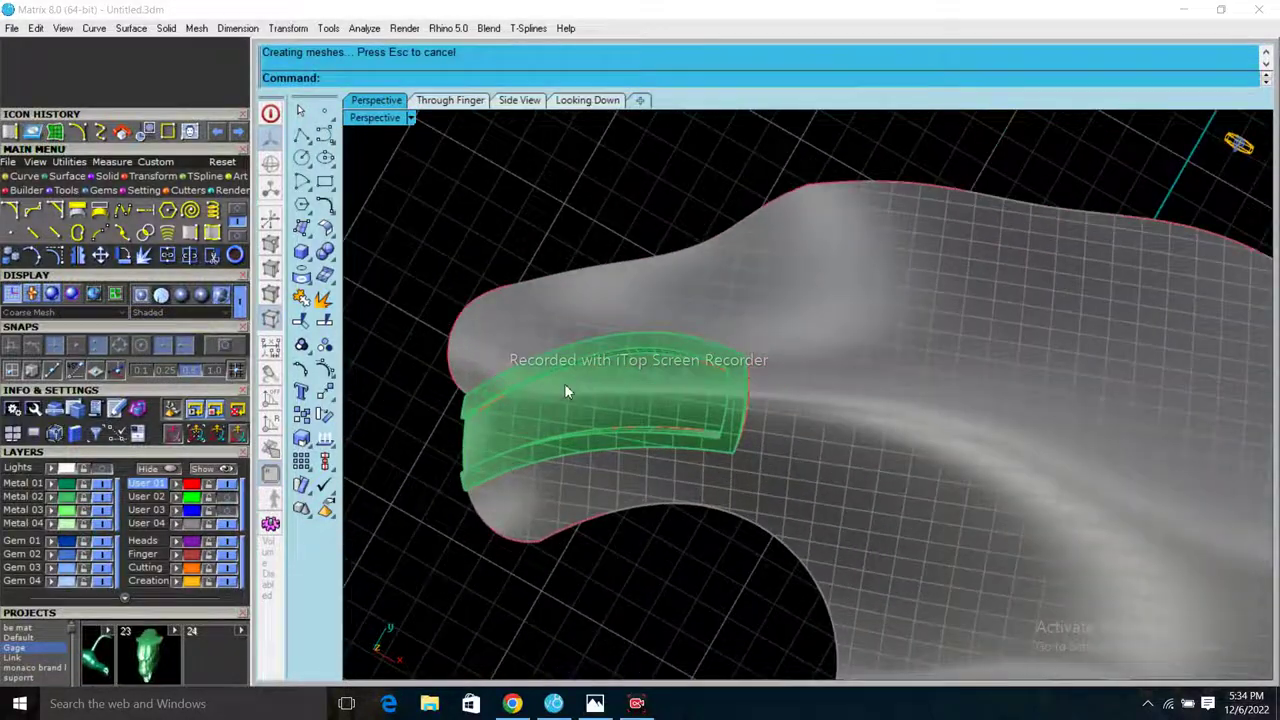
# - In the Looking Down view, zoom to the gold eye and select its outline curve
pyautogui.click(587, 100)
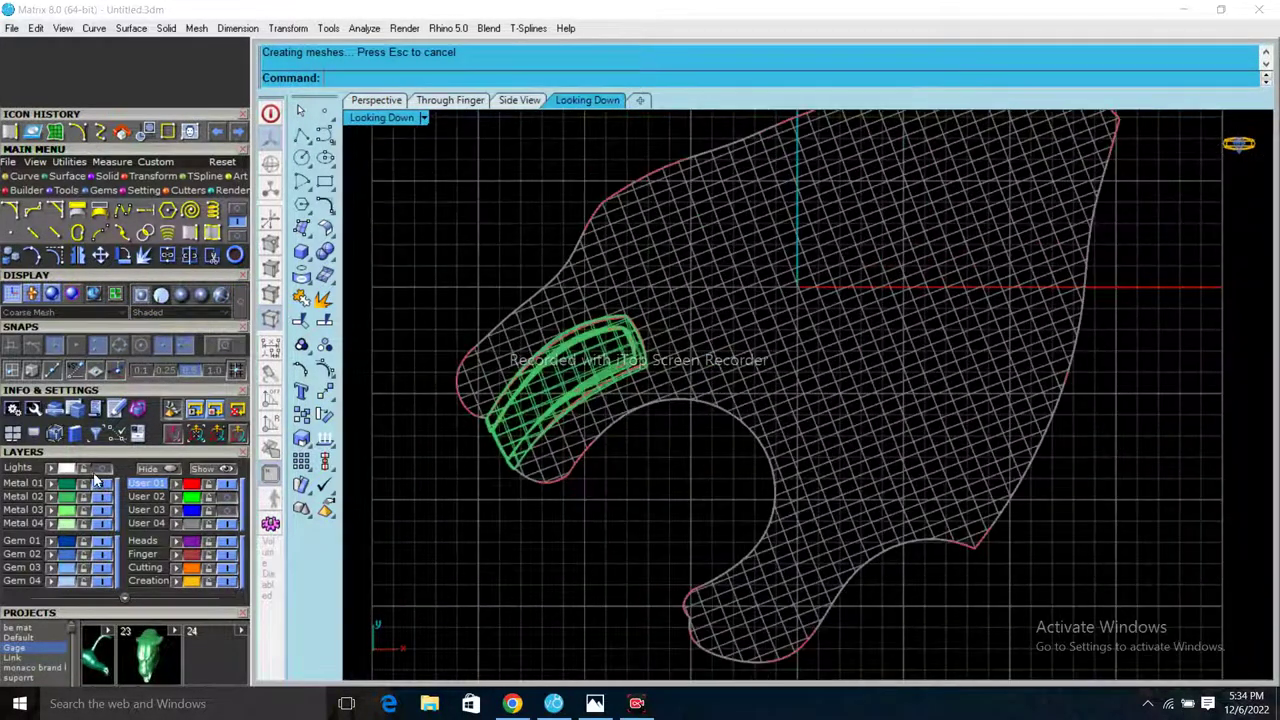
pyautogui.scroll(3, 519, 356)
pyautogui.scroll(3, 438, 348)
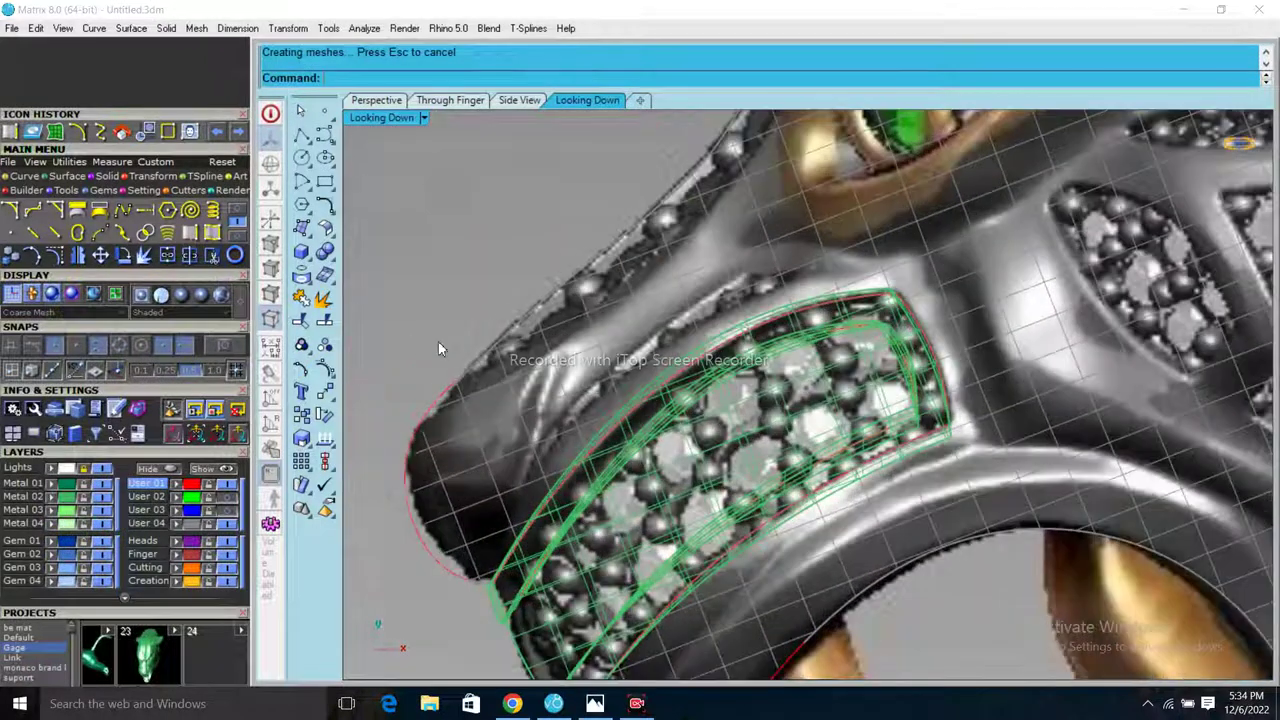
pyautogui.scroll(-3, 490, 410)
pyautogui.scroll(2, 540, 360)
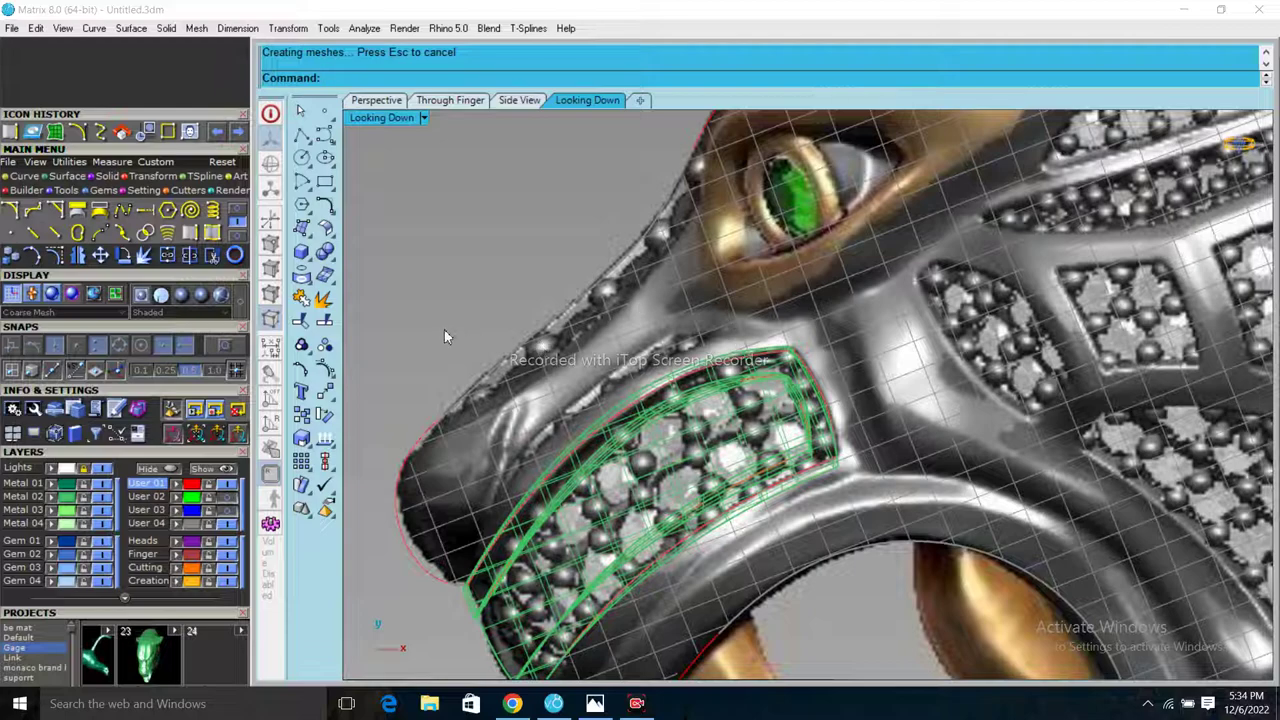
pyautogui.scroll(-3, 444, 337)
pyautogui.scroll(3, 572, 300)
pyautogui.scroll(2, 766, 354)
pyautogui.scroll(1, 760, 354)
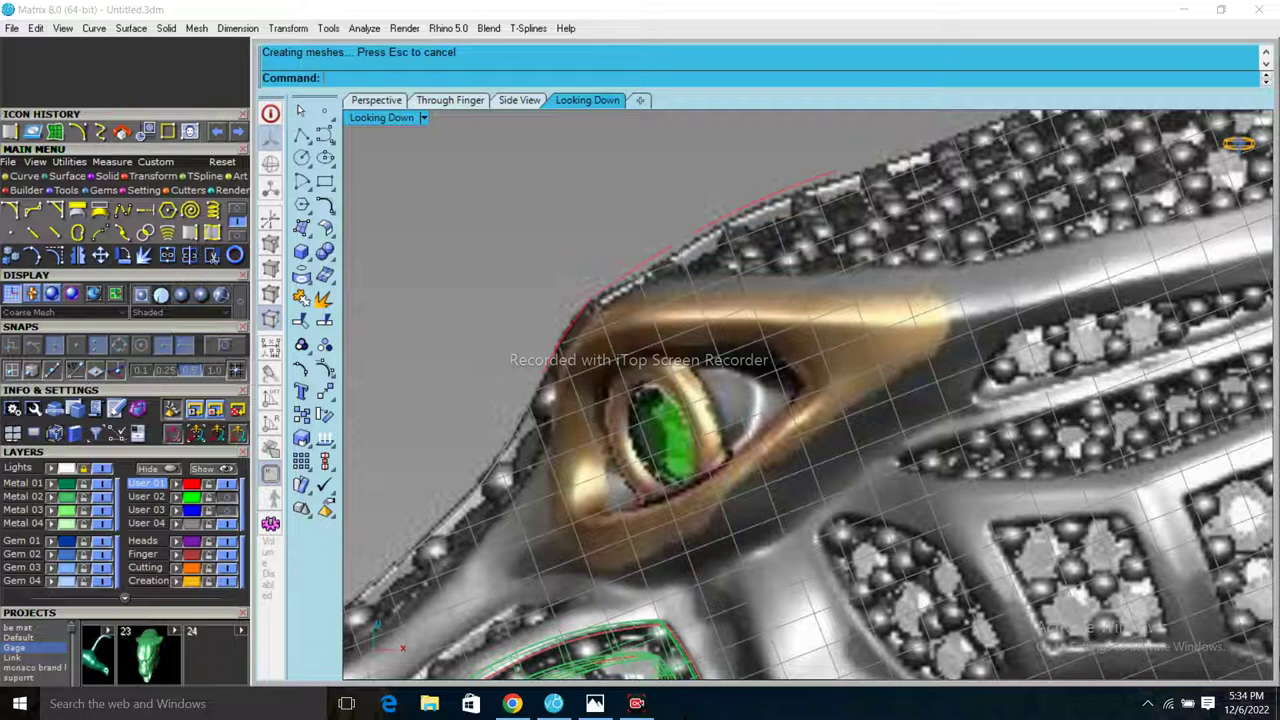
pyautogui.click(567, 365)
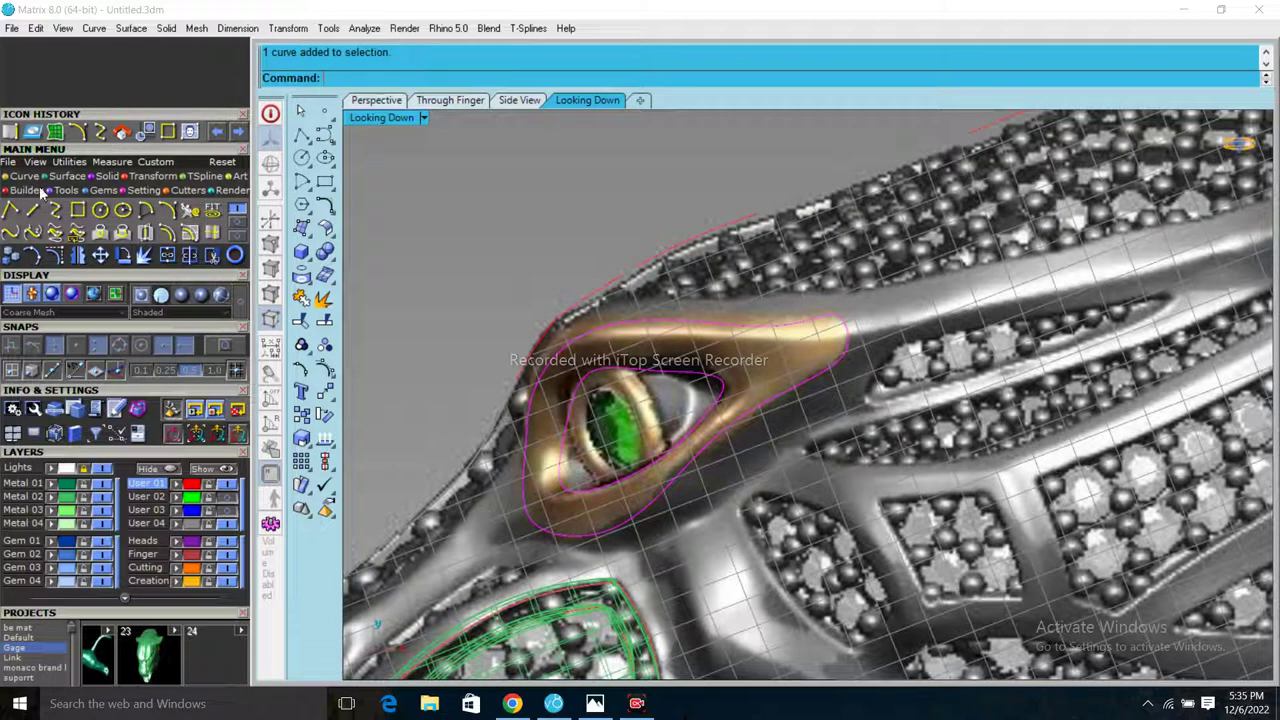
# - Project the eye outline curve onto the grey head surface
pyautogui.click(122, 231)
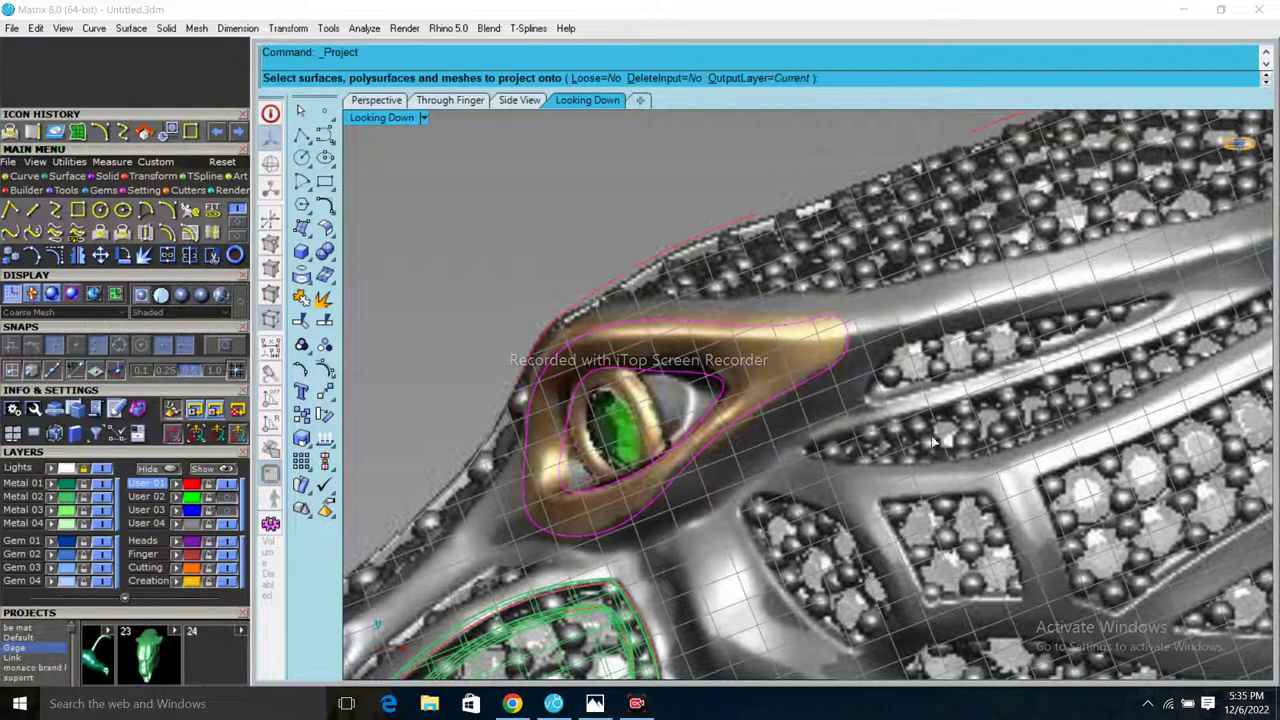
pyautogui.click(741, 373)
pyautogui.press('Return')
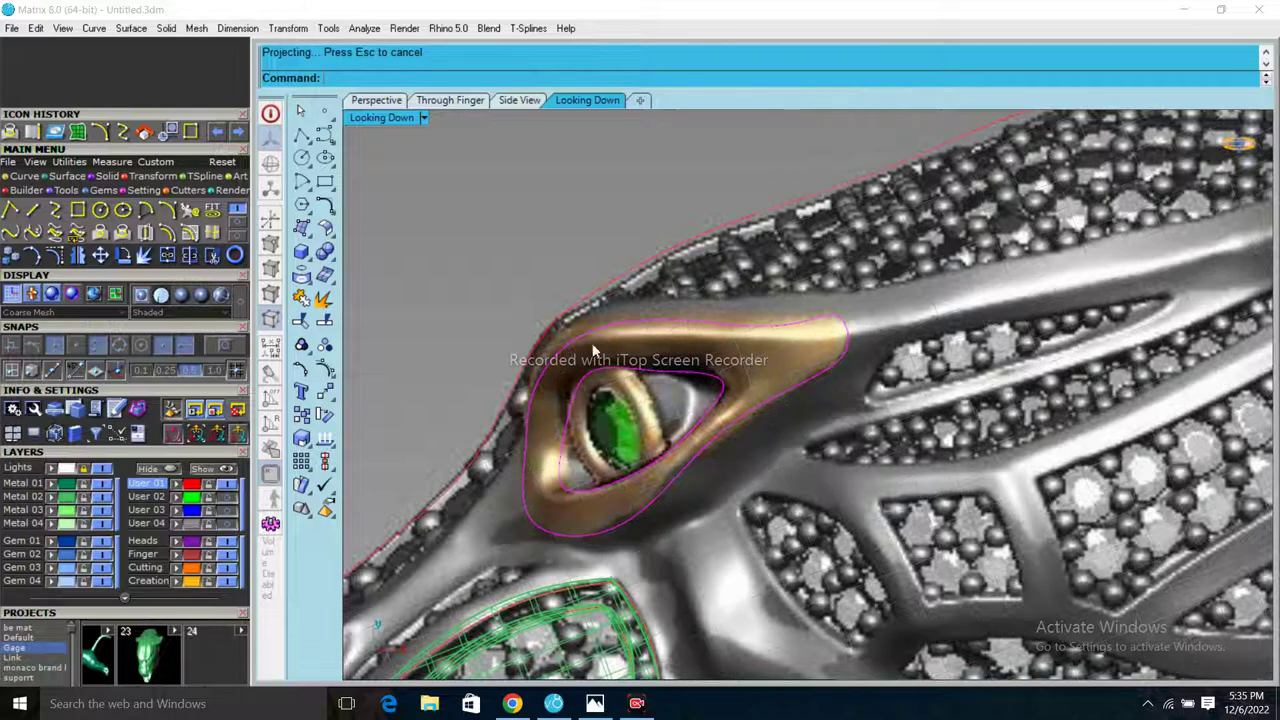
# - Hide the User 01 reference layer and orbit the Perspective view to the eye
pyautogui.click(145, 485)
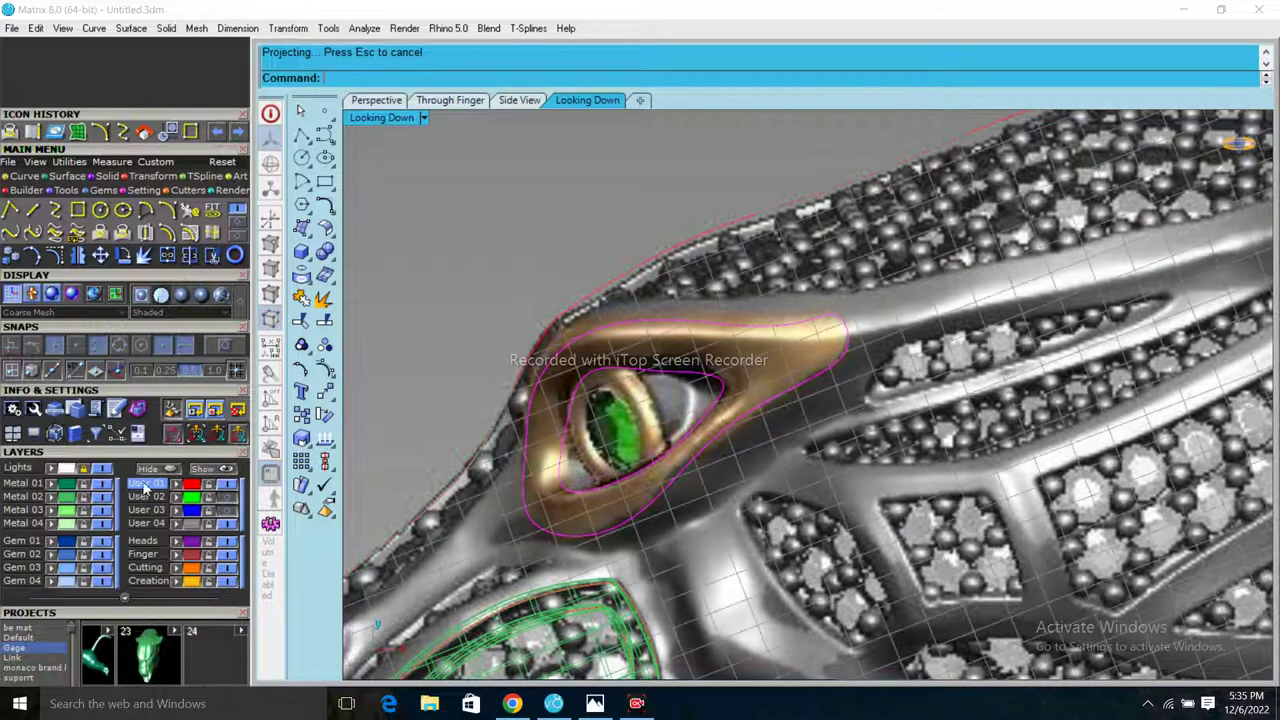
pyautogui.click(97, 470)
pyautogui.click(376, 100)
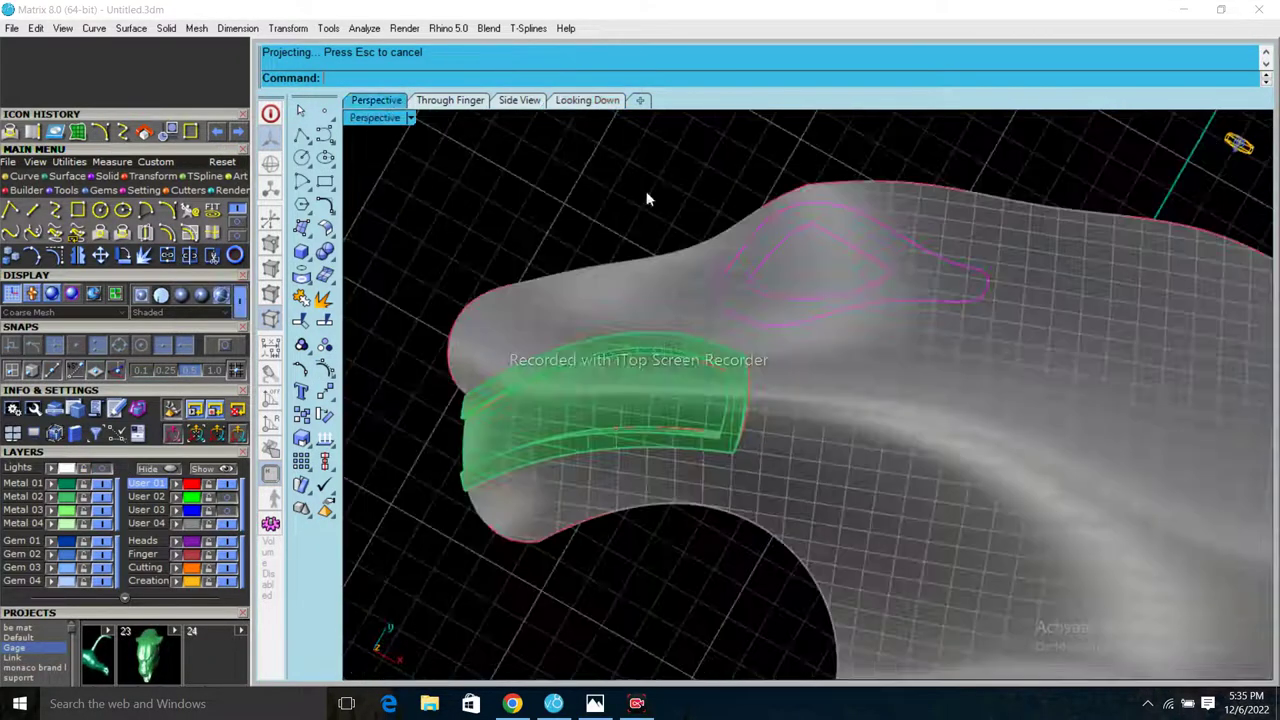
pyautogui.moveTo(651, 200)
pyautogui.mouseDown(button='right')
pyautogui.moveTo(751, 229)
pyautogui.moveTo(1072, 228)
pyautogui.moveTo(1080, 334)
pyautogui.moveTo(650, 361)
pyautogui.moveTo(847, 319)
pyautogui.moveTo(897, 331)
pyautogui.moveTo(862, 425)
pyautogui.mouseUp(button='right')
pyautogui.scroll(3, 751, 229)
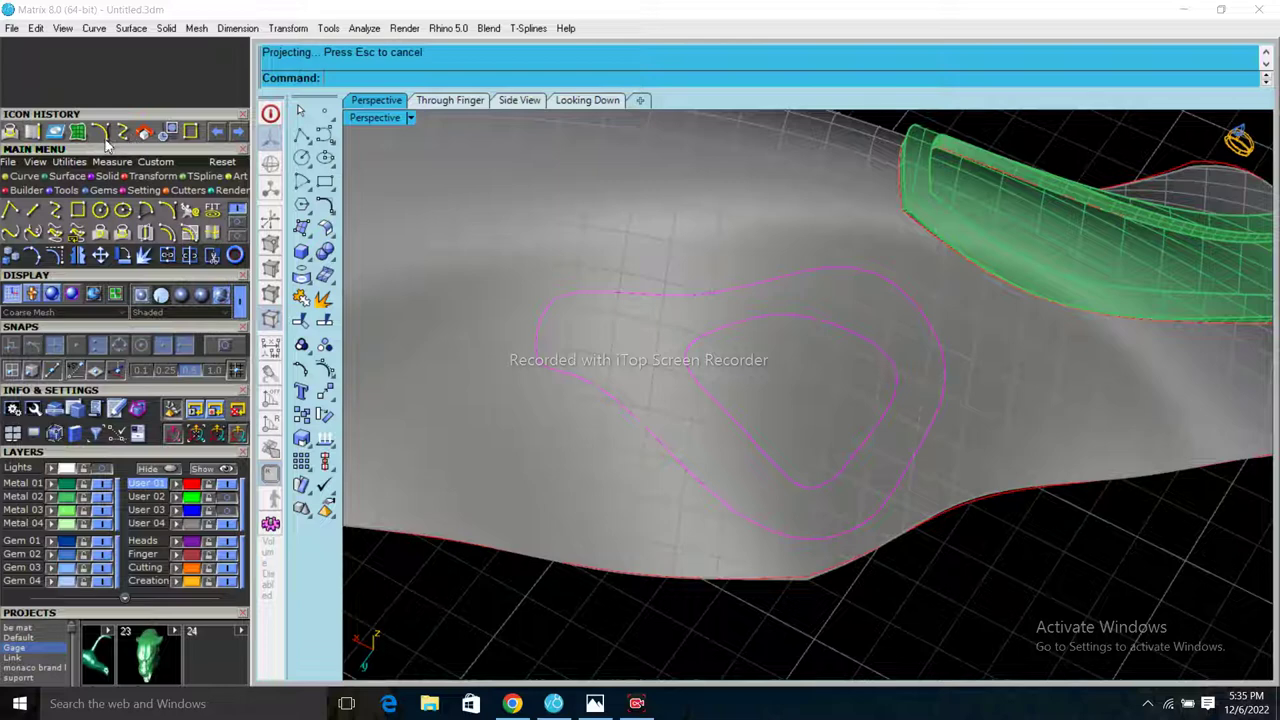
# - Draw the first arcs on the head surface from the outer eye outline to the inner one
pyautogui.click(167, 211)
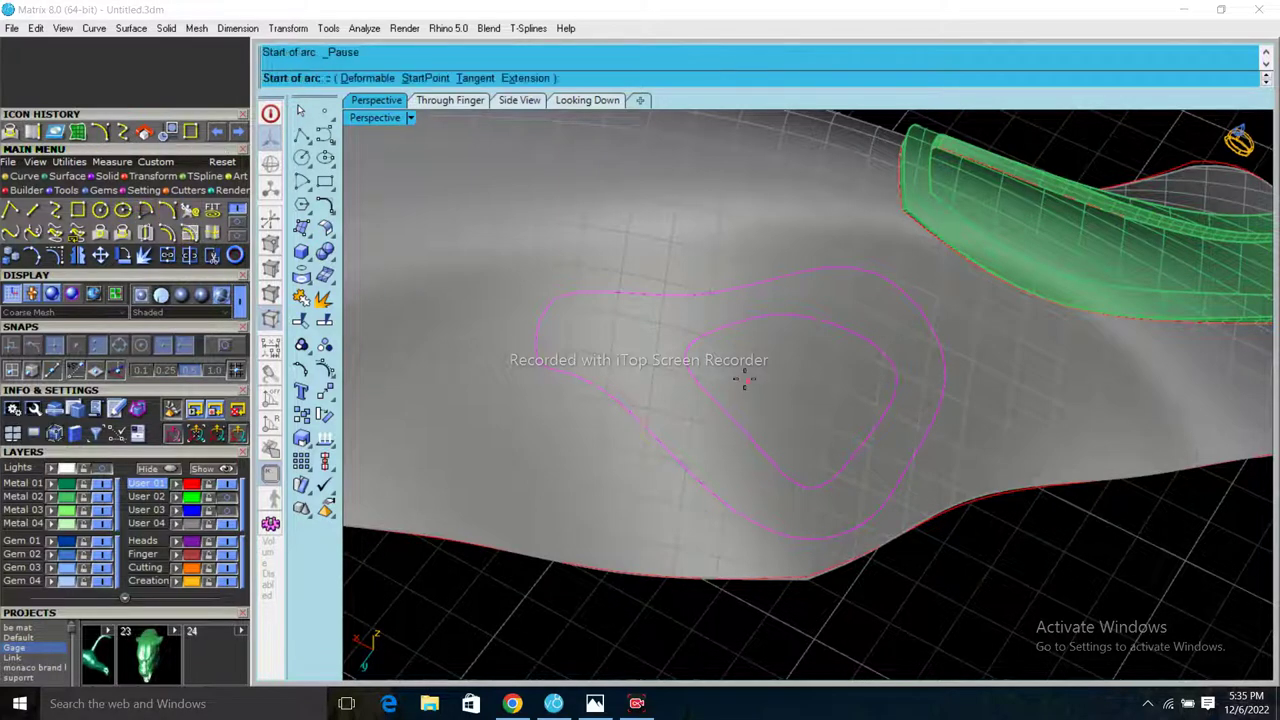
pyautogui.click(686, 356)
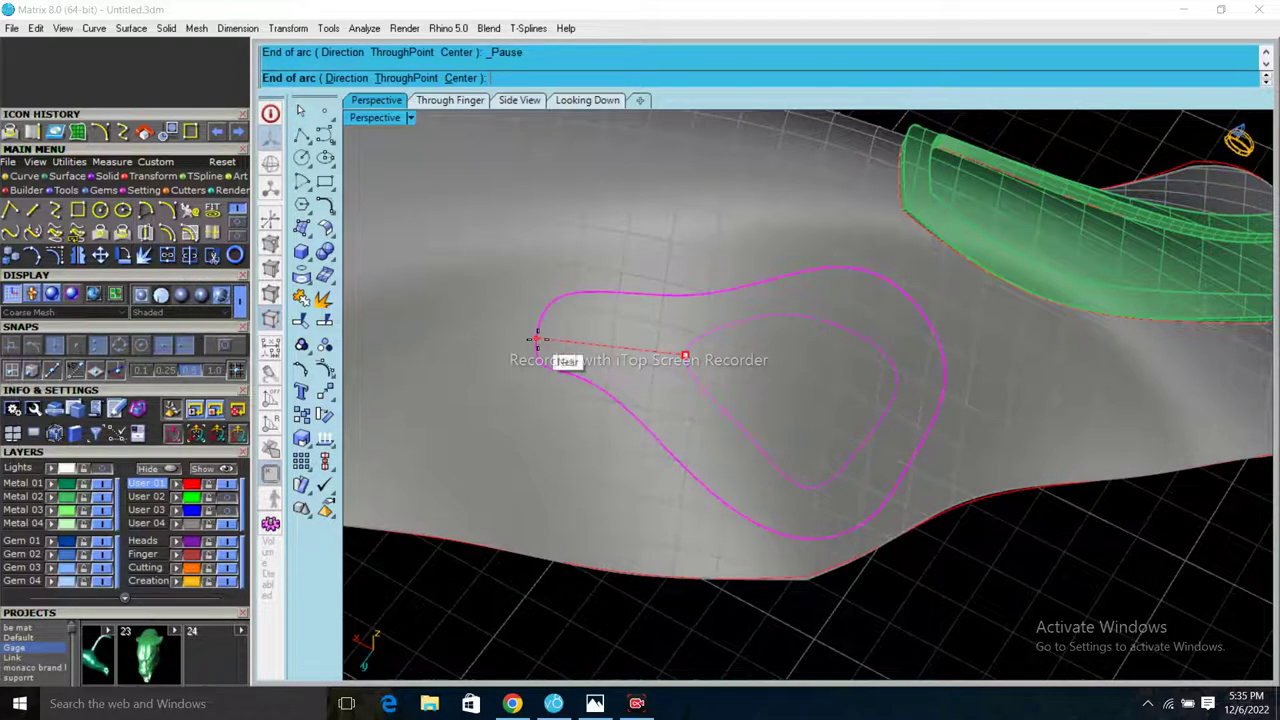
pyautogui.click(536, 339)
pyautogui.moveTo(704, 449)
pyautogui.mouseDown(button='right')
pyautogui.moveTo(714, 471)
pyautogui.moveTo(752, 337)
pyautogui.mouseUp(button='right')
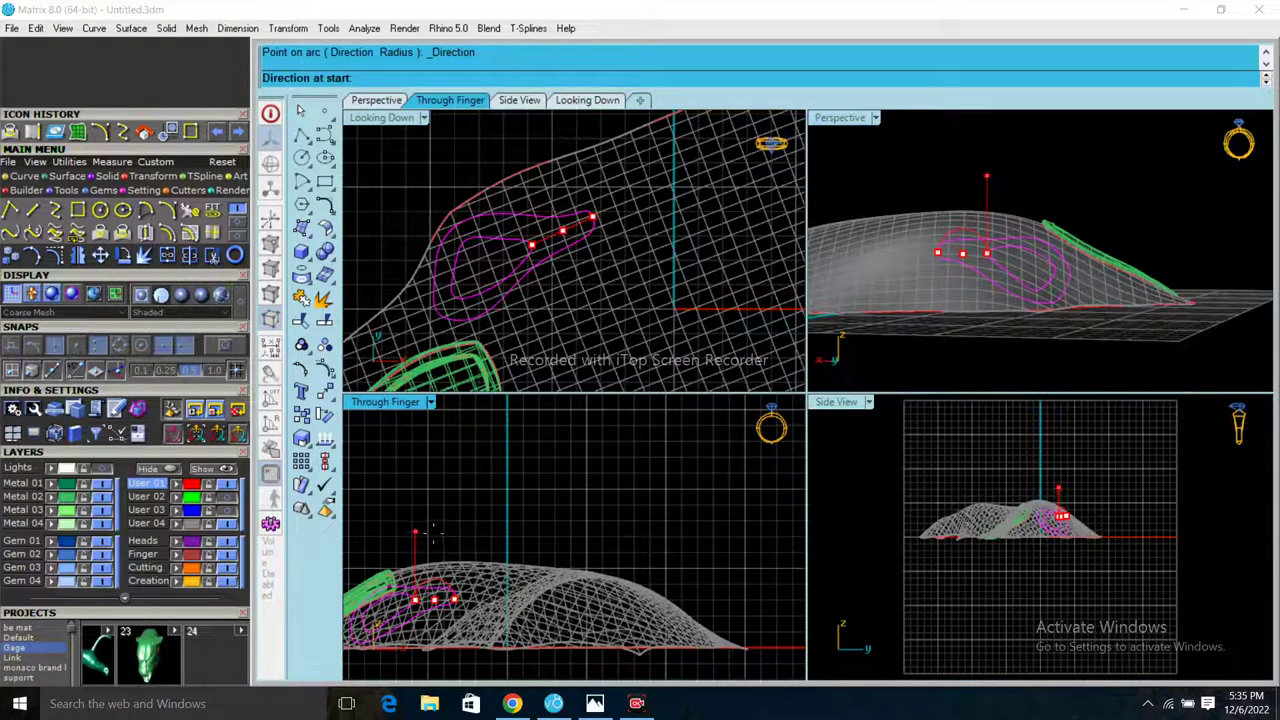
pyautogui.moveTo(990, 376)
pyautogui.mouseDown(button='right')
pyautogui.moveTo(980, 346)
pyautogui.moveTo(908, 322)
pyautogui.mouseUp(button='right')
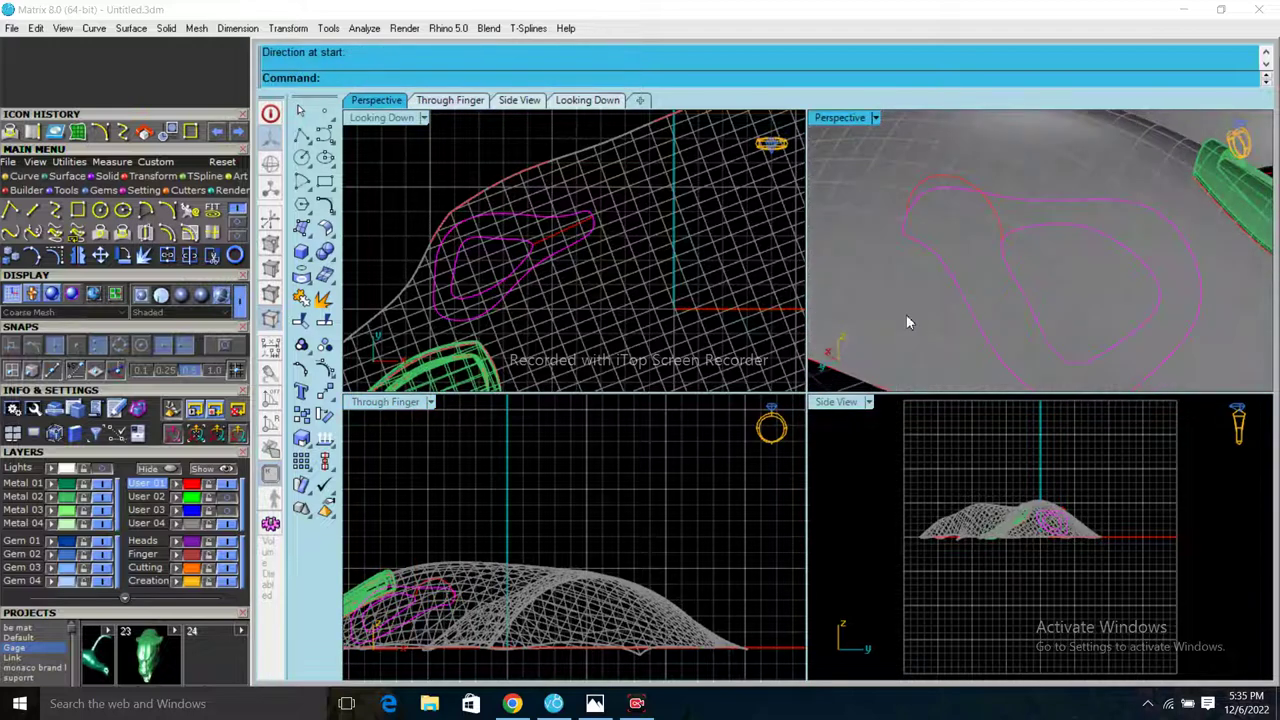
pyautogui.click(1037, 321)
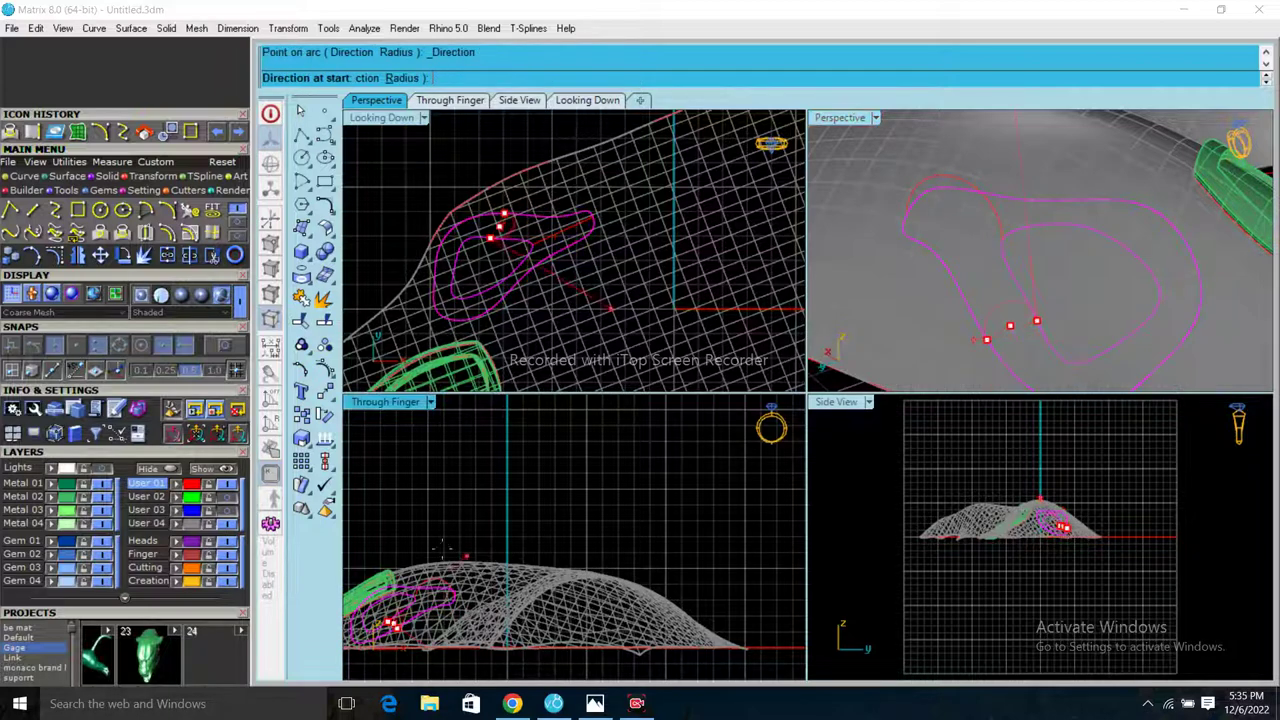
pyautogui.moveTo(1064, 300); pyautogui.dragTo(1097, 310, button='right')
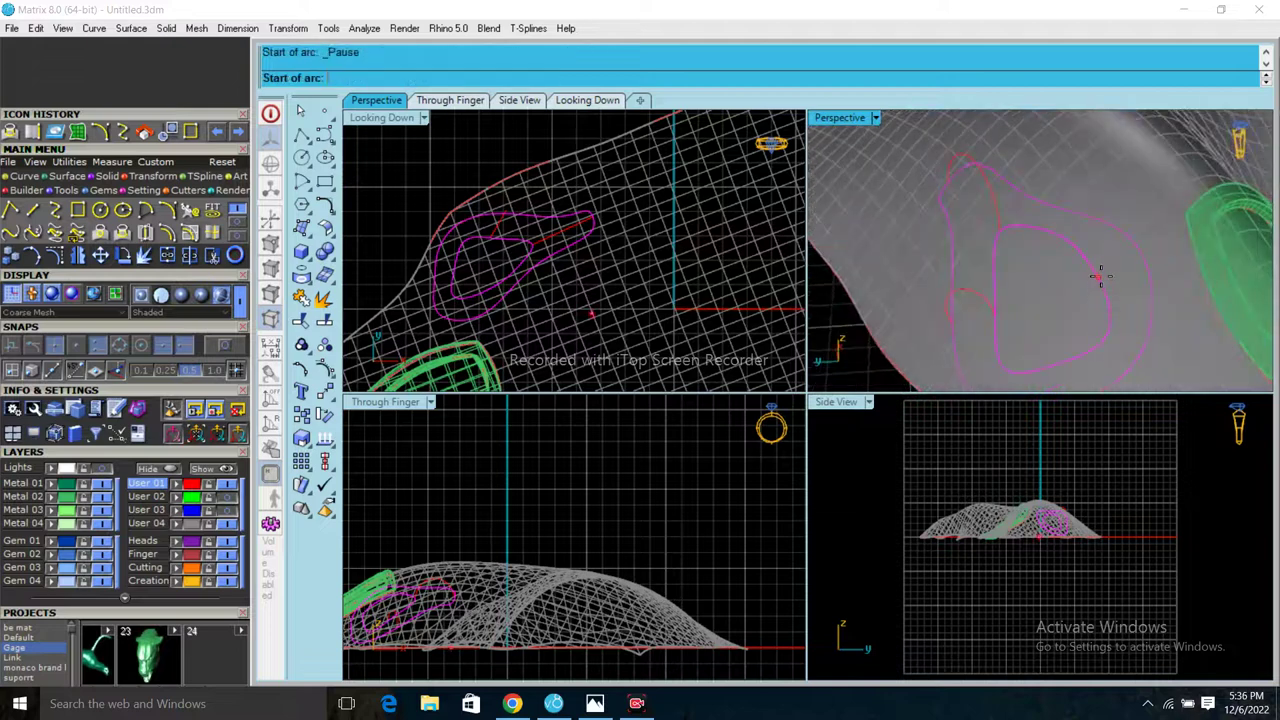
# - Add more arcs bridging the inner and outer eye outlines around the socket
pyautogui.click(1097, 277)
pyautogui.click(1140, 253)
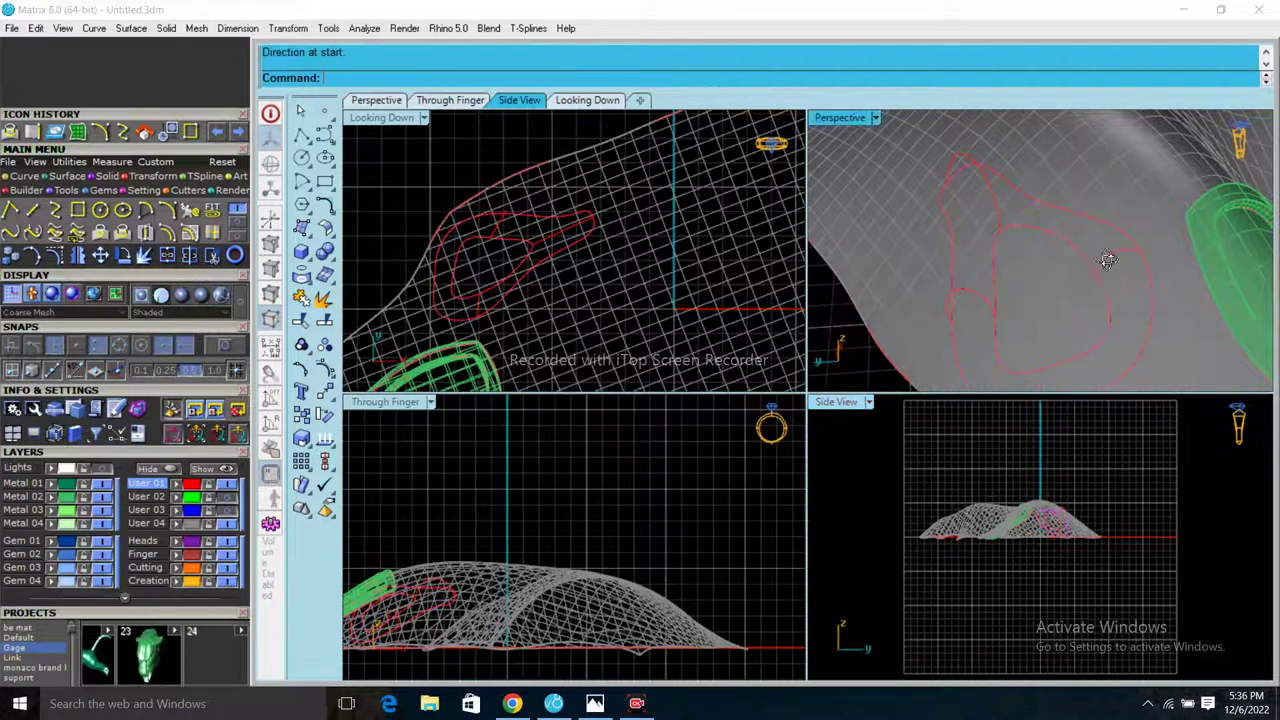
pyautogui.moveTo(1108, 260)
pyautogui.mouseDown(button='right')
pyautogui.moveTo(894, 194)
pyautogui.moveTo(914, 143)
pyautogui.moveTo(840, 257)
pyautogui.moveTo(1241, 299)
pyautogui.mouseUp(button='right')
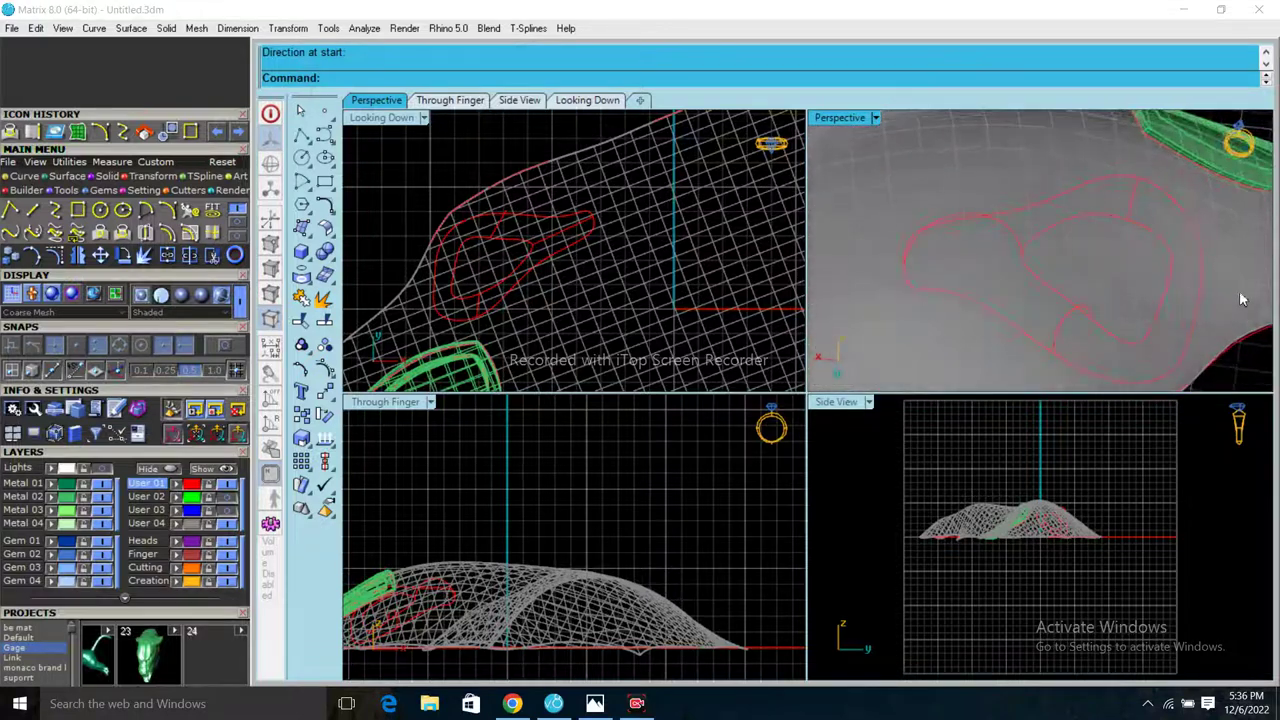
pyautogui.click(1170, 298)
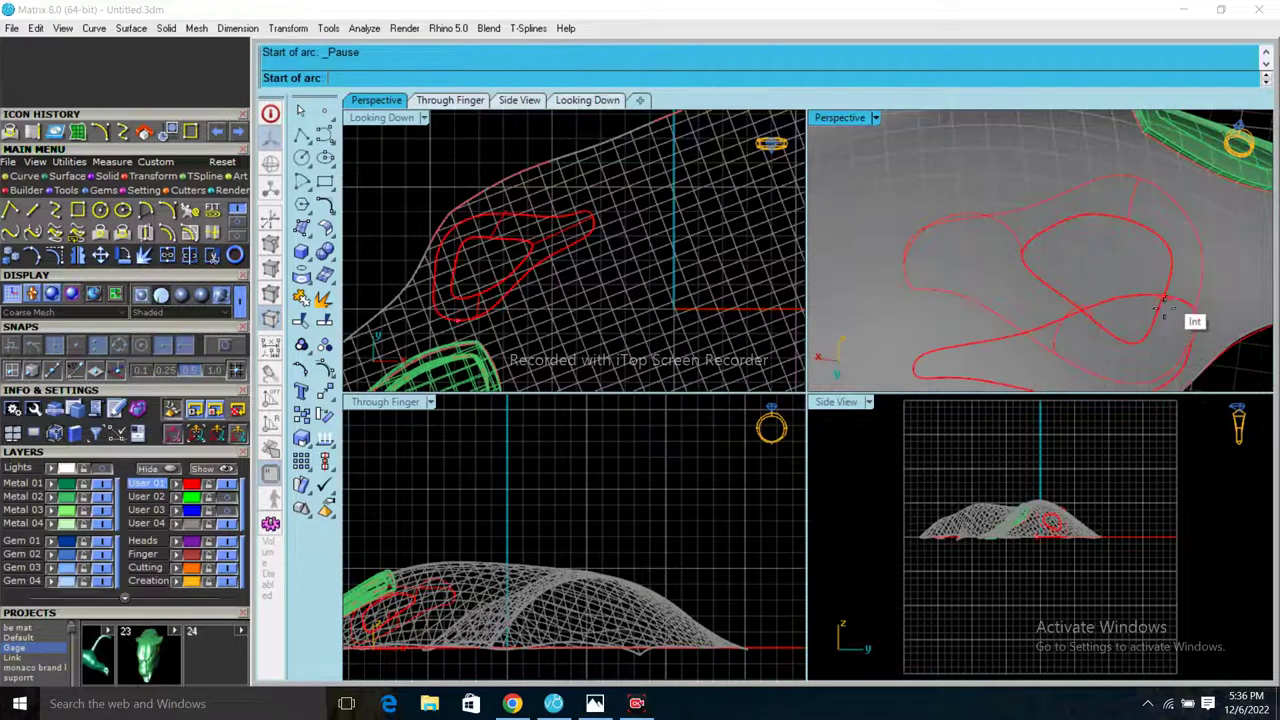
pyautogui.moveTo(1163, 310)
pyautogui.mouseDown(button='right')
pyautogui.moveTo(997, 229)
pyautogui.moveTo(1074, 271)
pyautogui.moveTo(1079, 372)
pyautogui.mouseUp(button='right')
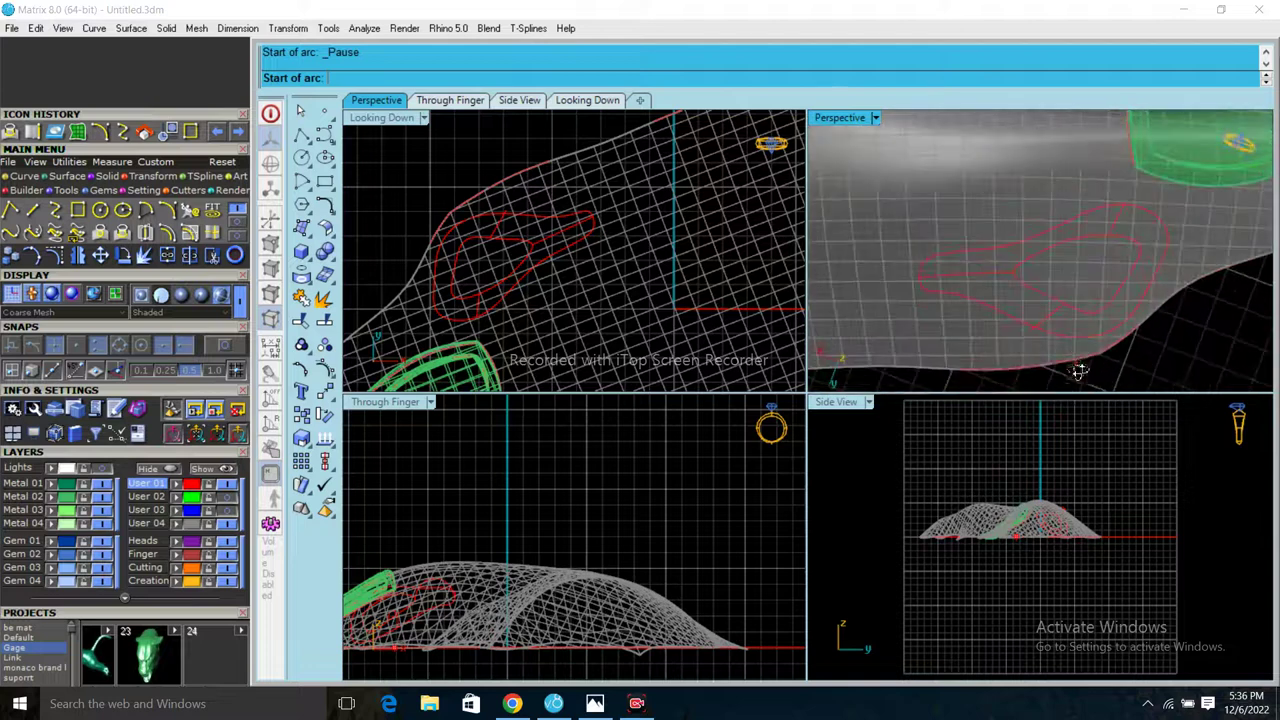
pyautogui.scroll(2, 1138, 292)
pyautogui.click(1117, 284)
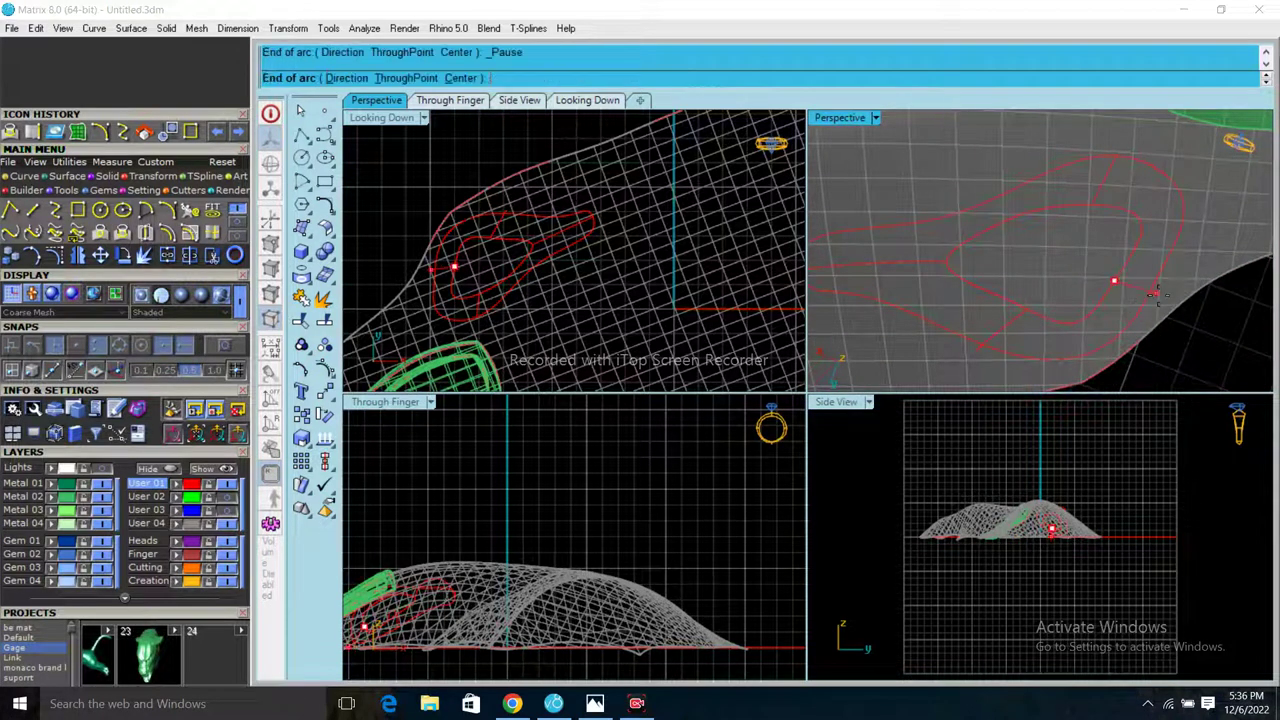
pyautogui.click(1054, 522)
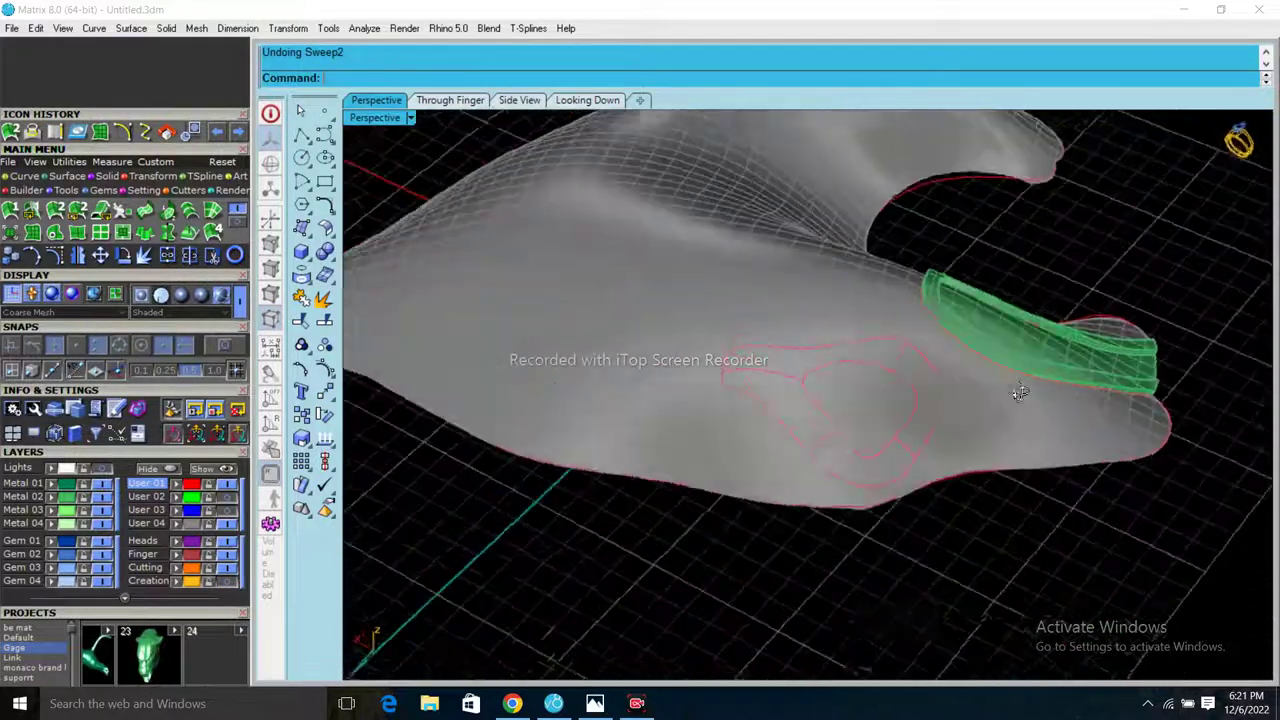
# - Sweep 2 Rails along the outer and inner eye outlines, with the arcs as sections, to build the eye rim
pyautogui.moveTo(1019, 392); pyautogui.dragTo(943, 379, button='right')
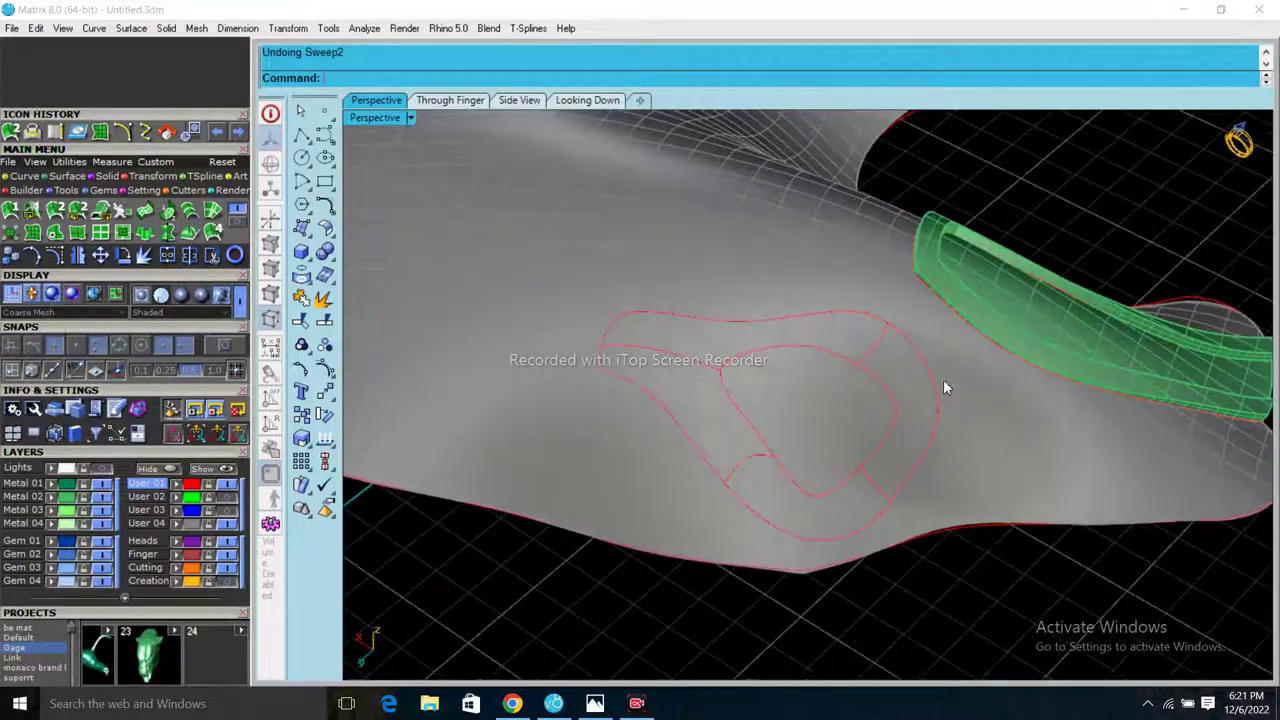
pyautogui.click(930, 380)
pyautogui.click(962, 415)
pyautogui.click(896, 398)
pyautogui.click(910, 424)
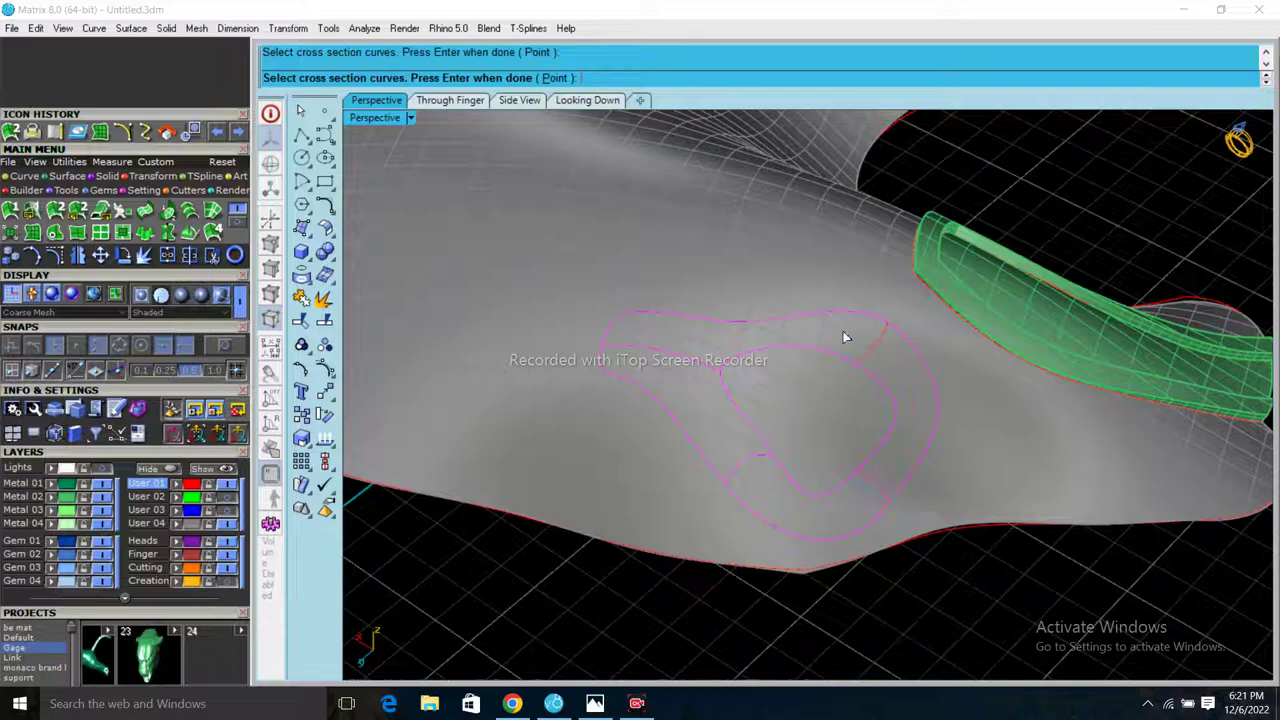
pyautogui.press('Return')
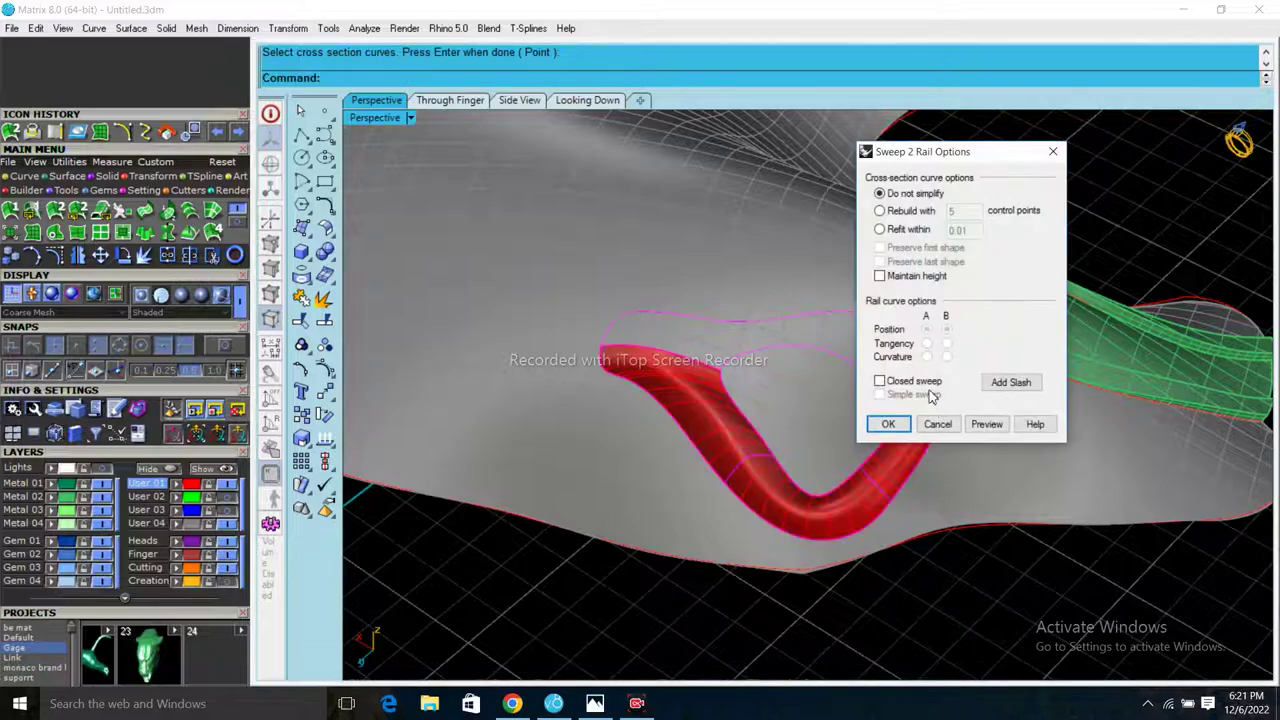
pyautogui.click(887, 425)
pyautogui.moveTo(950, 482)
pyautogui.mouseDown(button='right')
pyautogui.moveTo(497, 621)
pyautogui.moveTo(798, 410)
pyautogui.mouseUp(button='right')
# - Select the eye rim's edge curve and the grey head surface
pyautogui.scroll(-5, 701, 300)
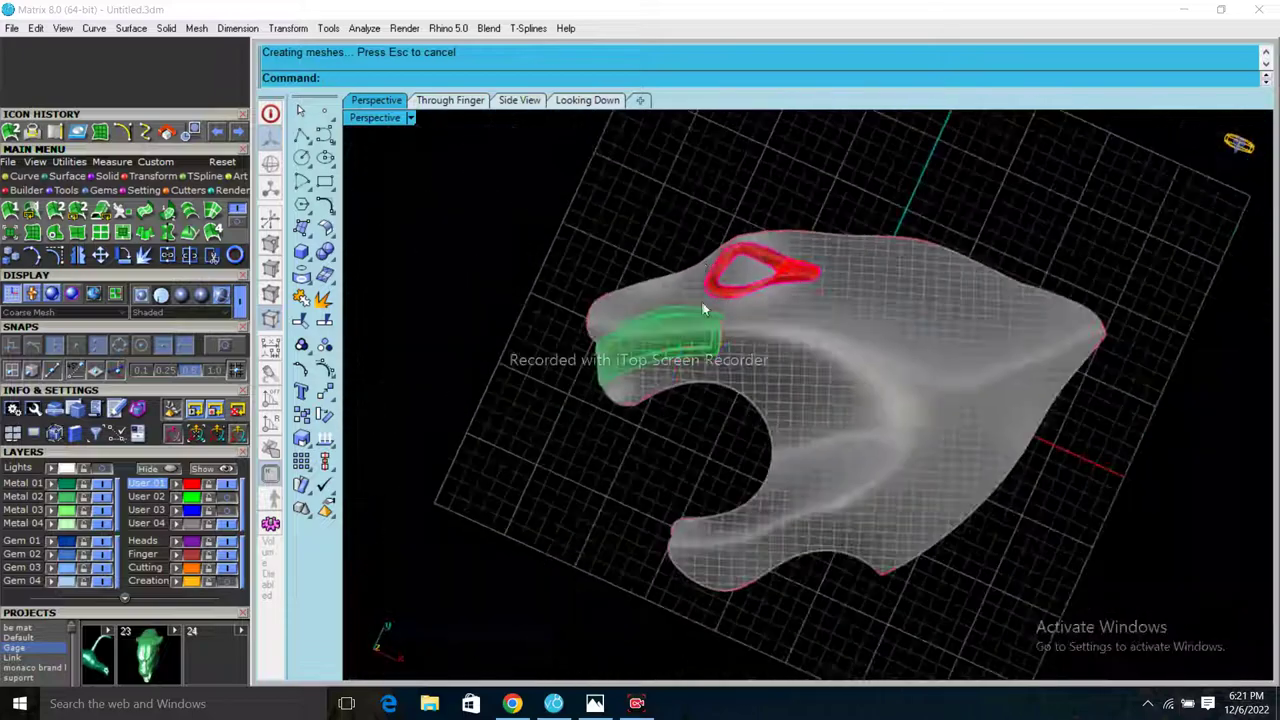
pyautogui.scroll(5, 1000, 500)
pyautogui.write('QS')
pyautogui.scroll(3, 700, 350)
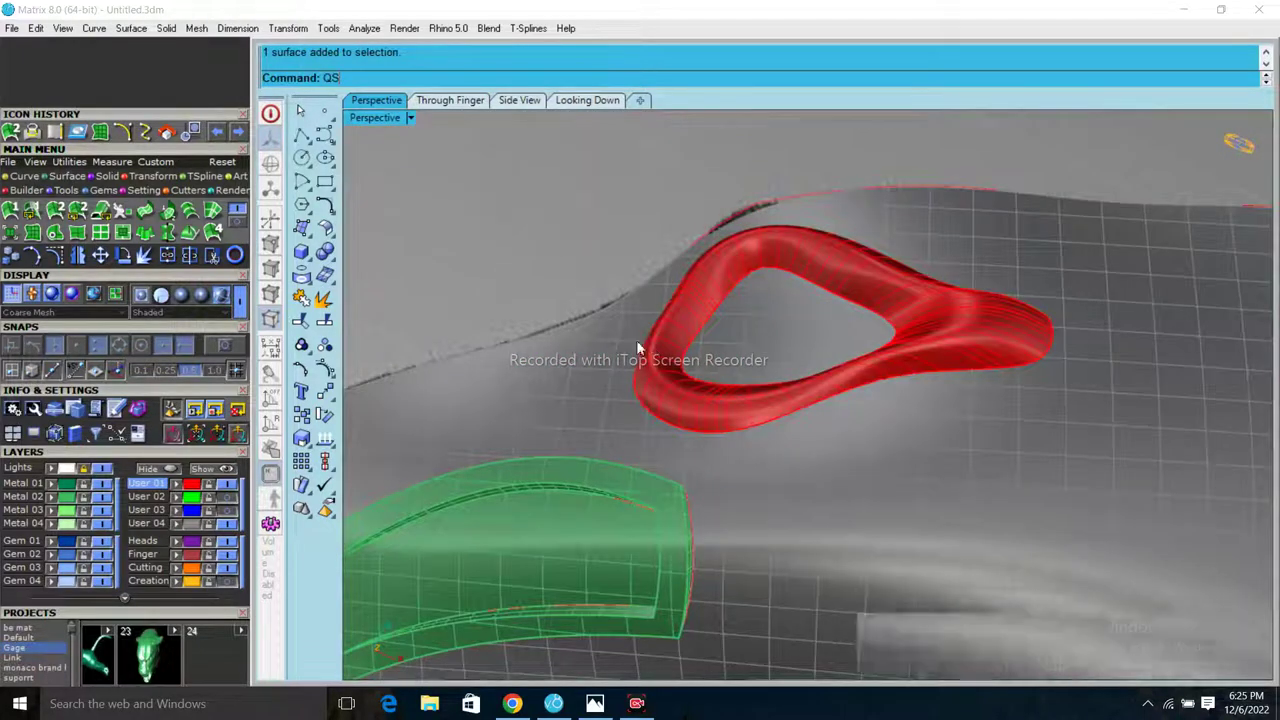
pyautogui.scroll(3, 828, 349)
pyautogui.scroll(3, 935, 364)
pyautogui.moveTo(935, 364); pyautogui.dragTo(622, 326, button='right')
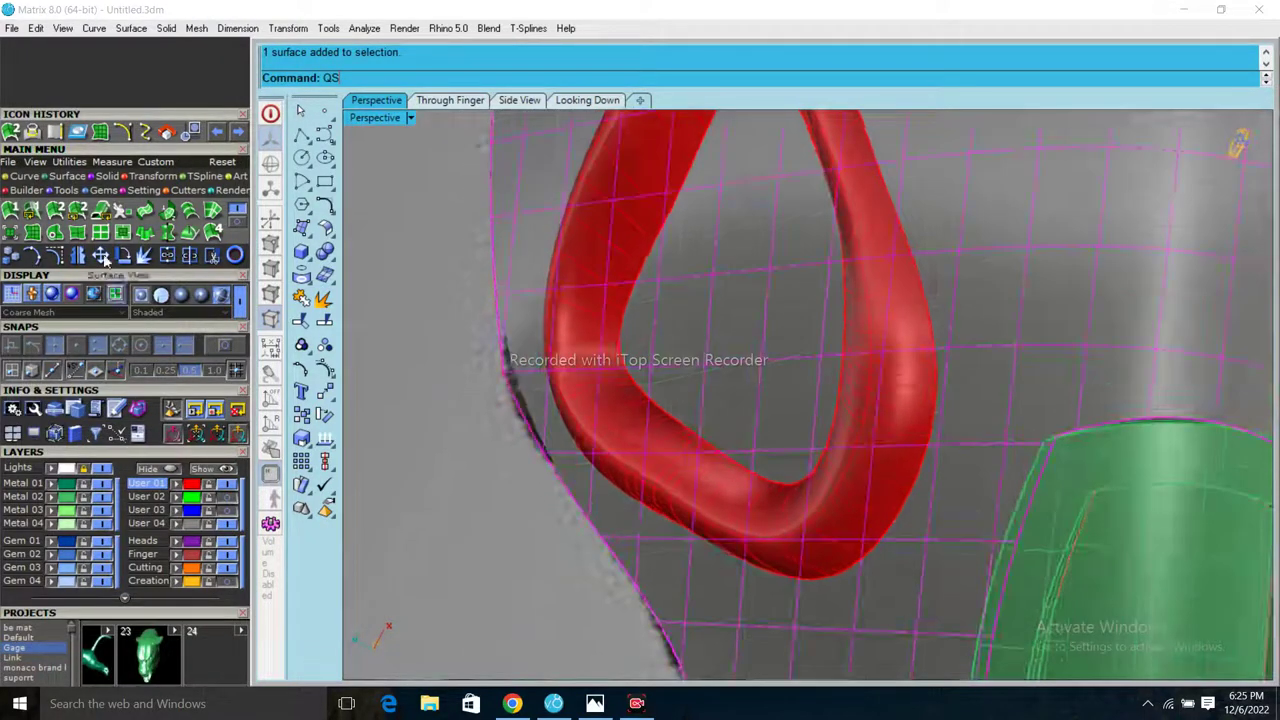
pyautogui.click(171, 257)
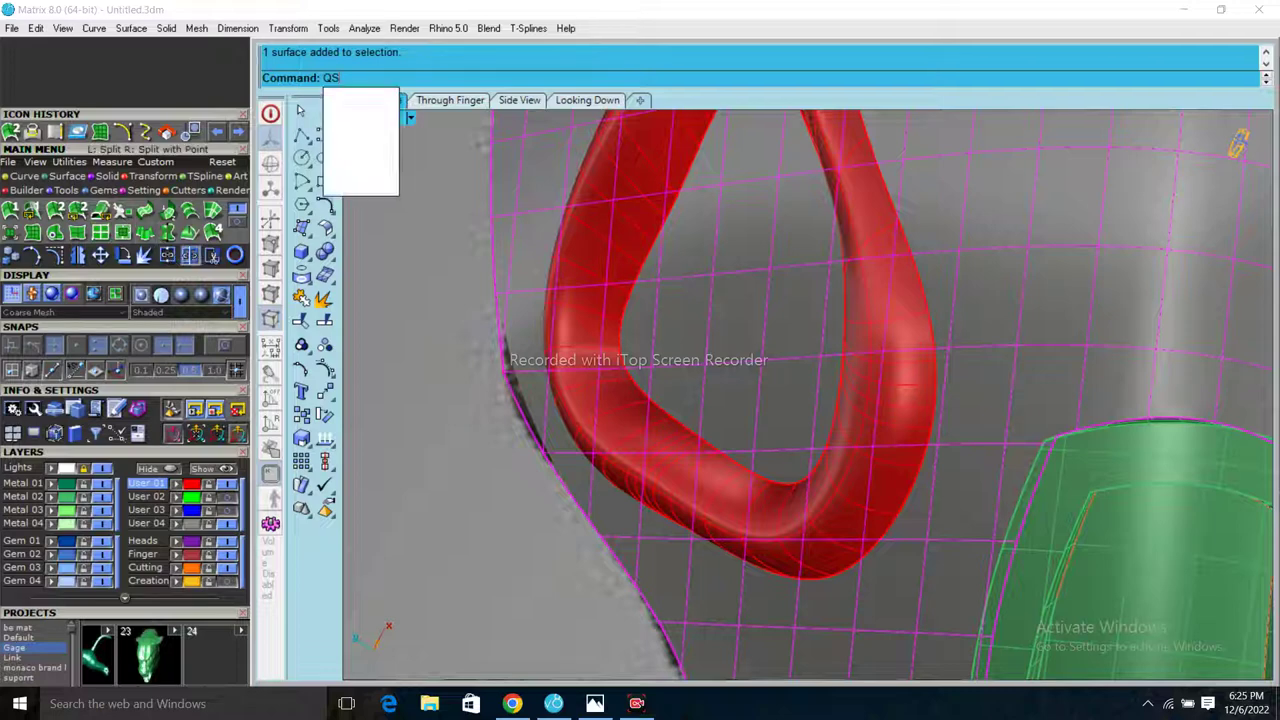
pyautogui.click(636, 270)
pyautogui.click(647, 314)
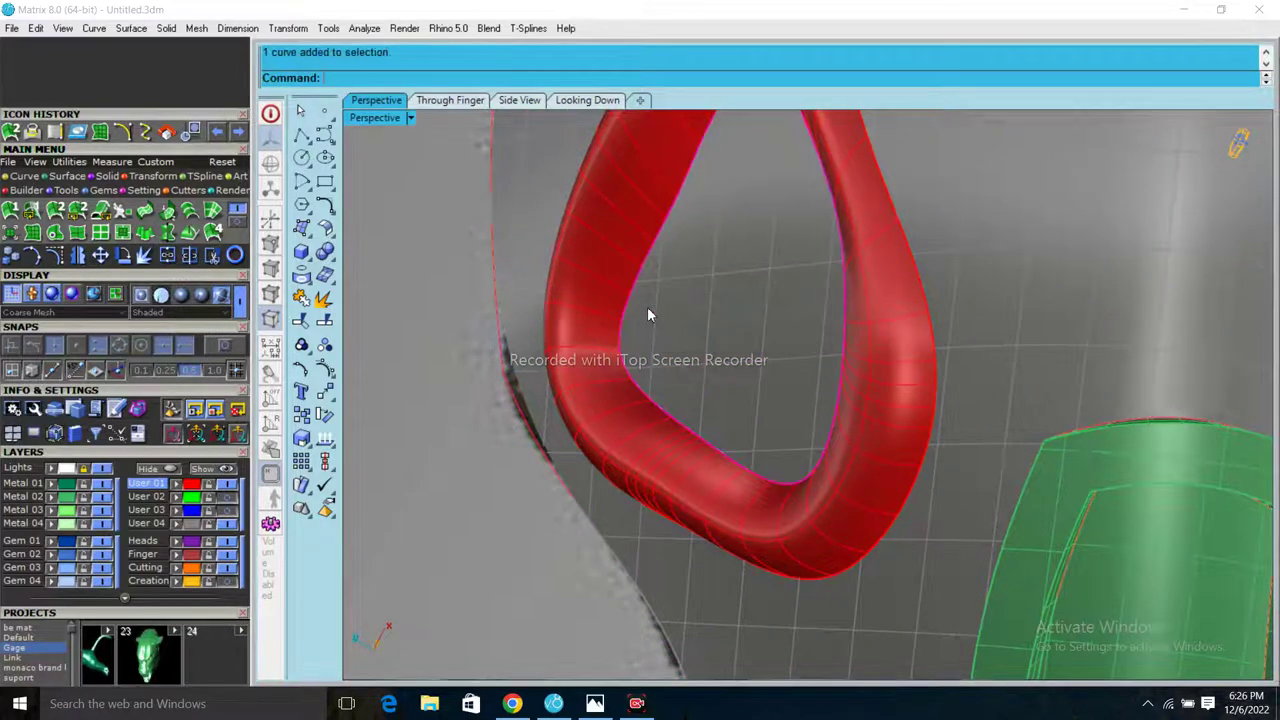
pyautogui.click(690, 303)
# - Split the head surface using the rim's edge curve as the cutter
pyautogui.write('split')
pyautogui.press('Return')
pyautogui.click(664, 281)
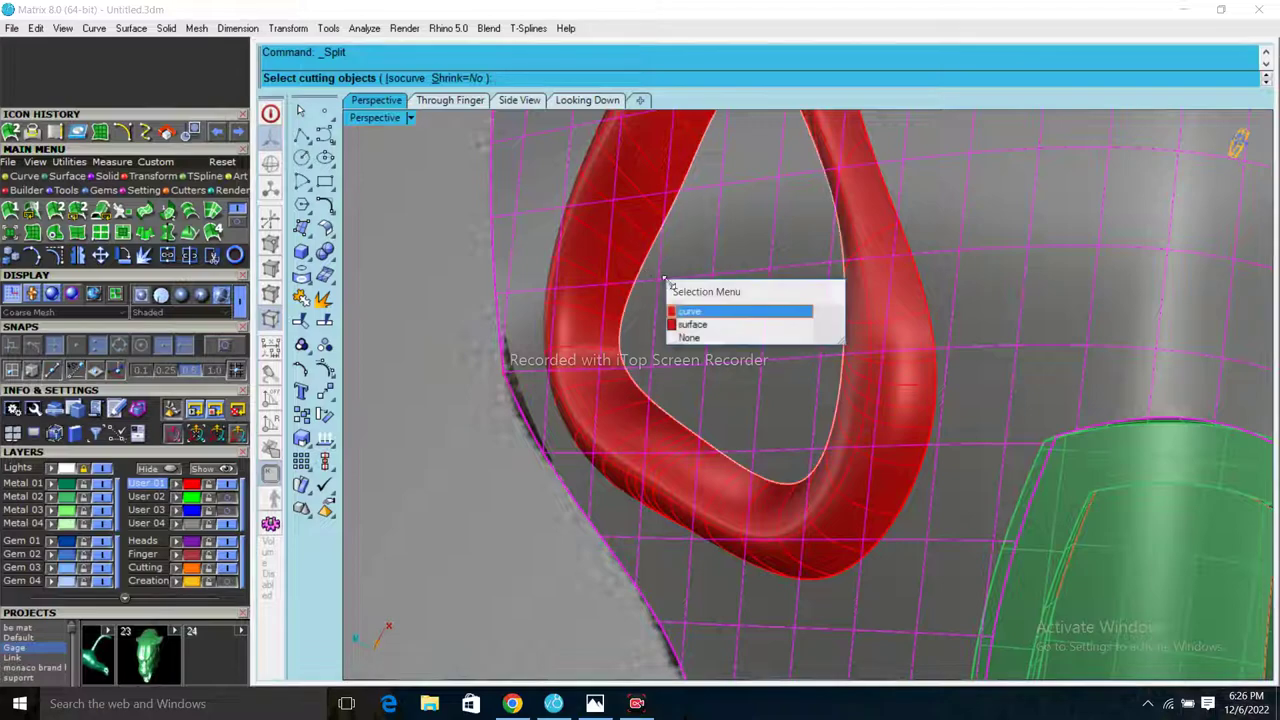
pyautogui.click(682, 311)
pyautogui.press('Return')
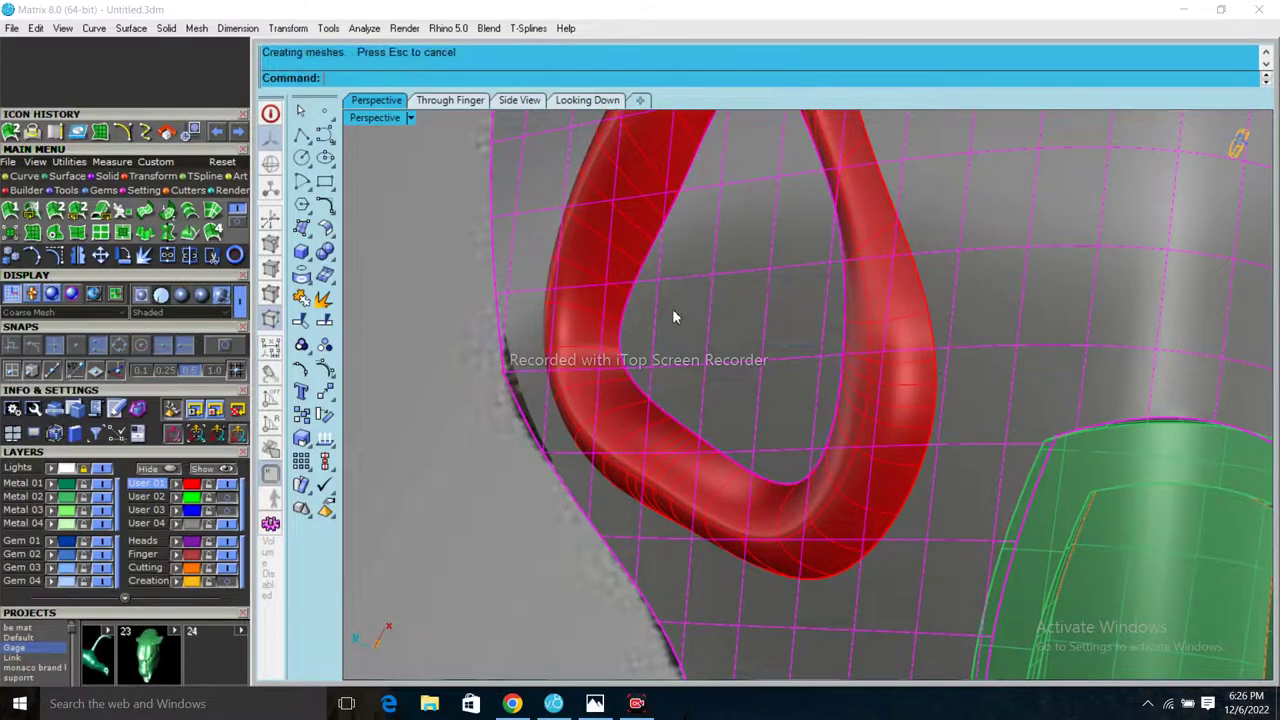
pyautogui.moveTo(672, 316); pyautogui.dragTo(712, 414, button='right')
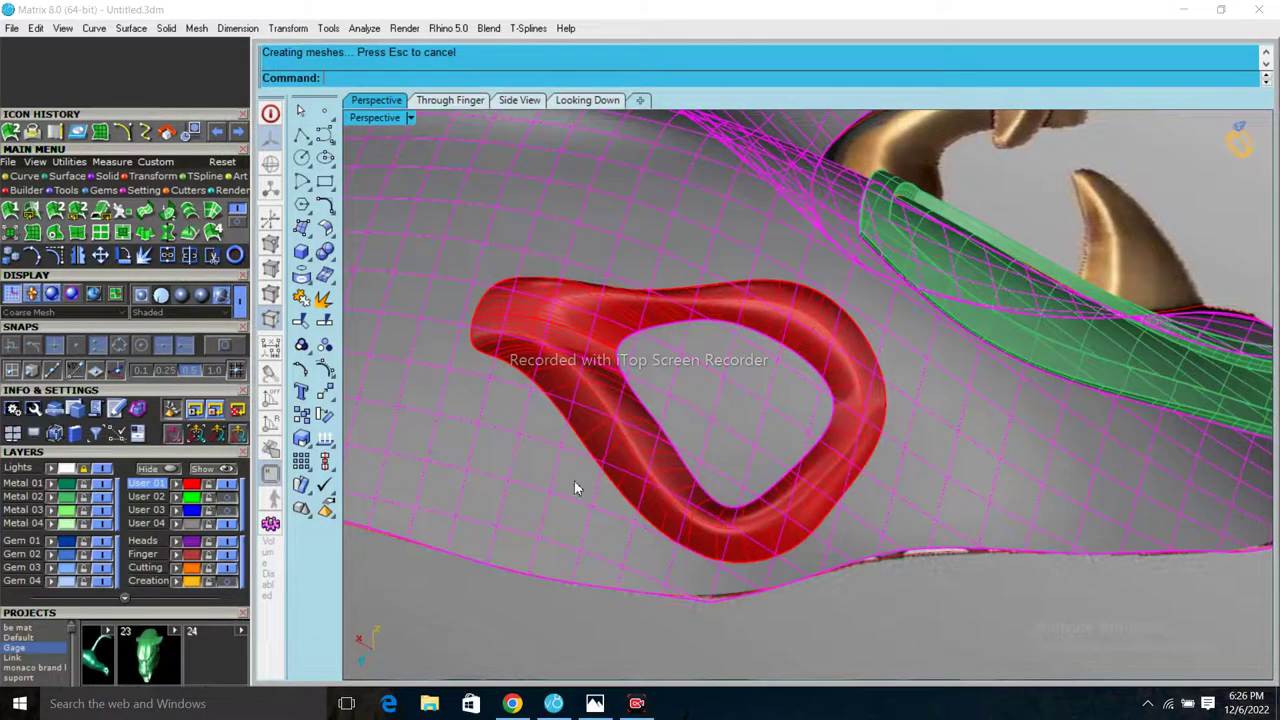
# - Split again along the rim's inner edge and select the patch inside the eye
pyautogui.press('Return')
pyautogui.scroll(3, 574, 449)
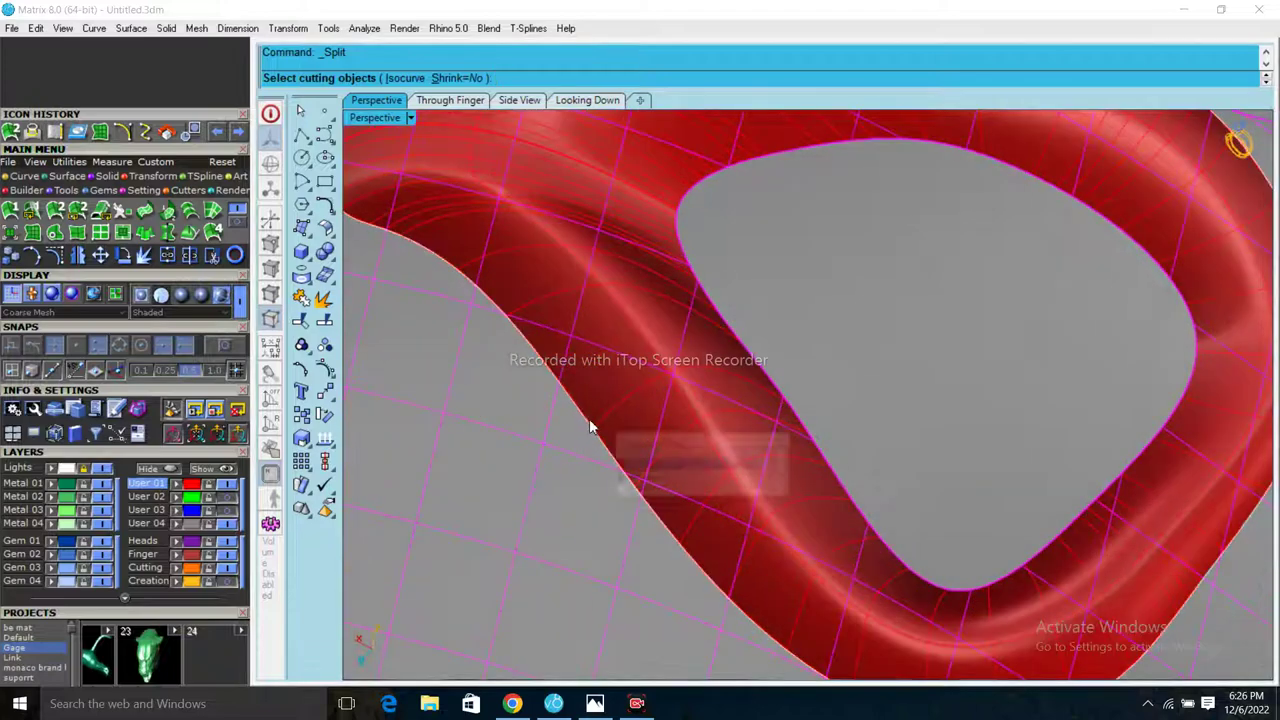
pyautogui.click(605, 430)
pyautogui.click(628, 466)
pyautogui.press('Return')
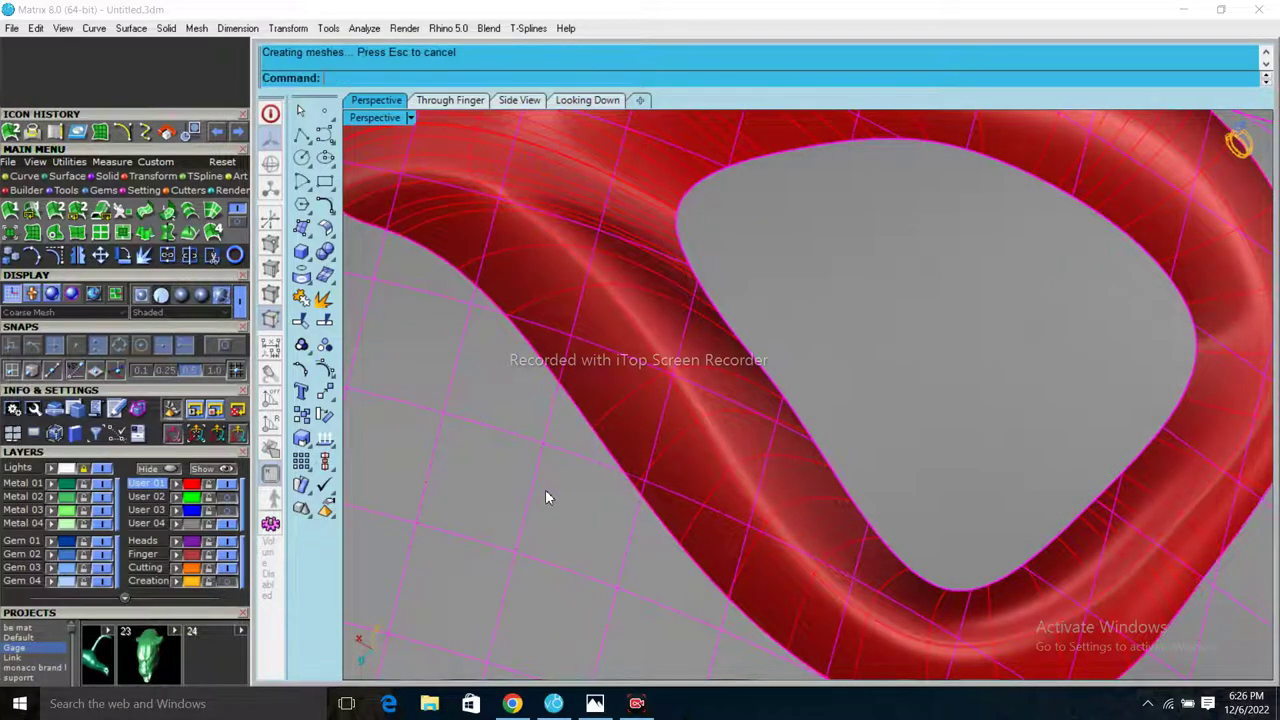
pyautogui.click(545, 497)
pyautogui.scroll(-3, 606, 508)
pyautogui.scroll(-1, 880, 410)
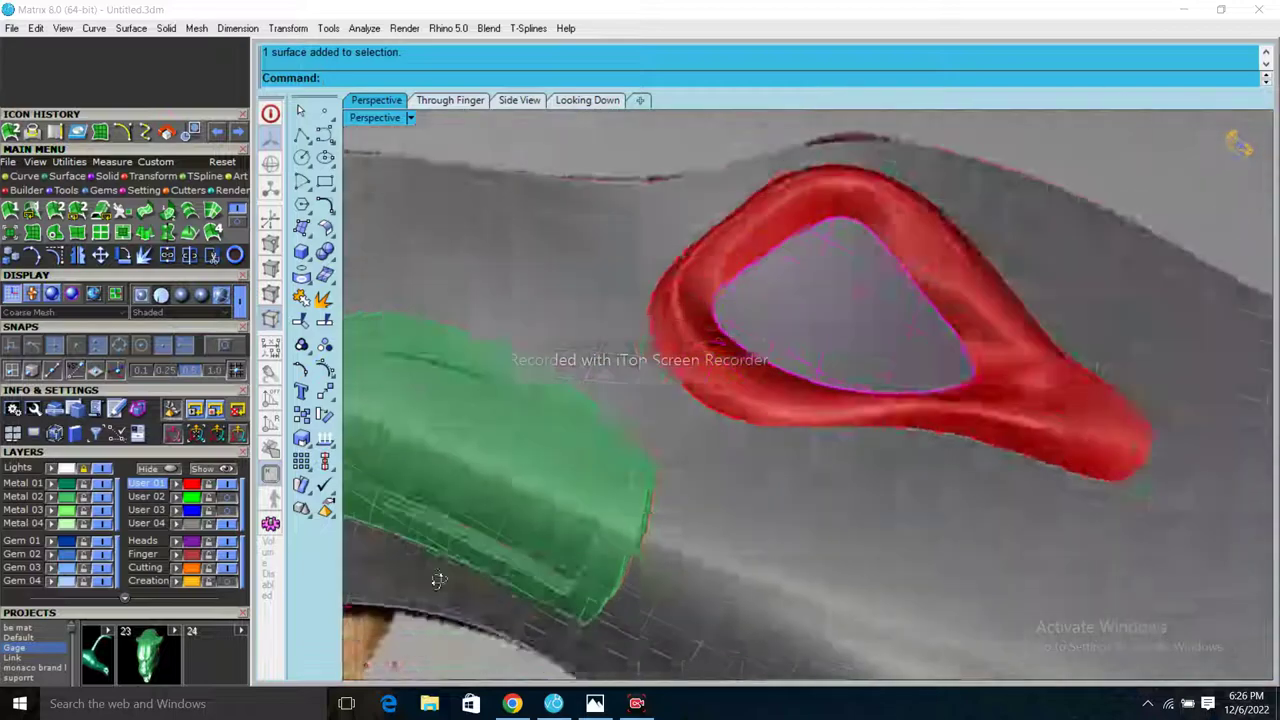
pyautogui.moveTo(949, 400); pyautogui.dragTo(1163, 714, button='right')
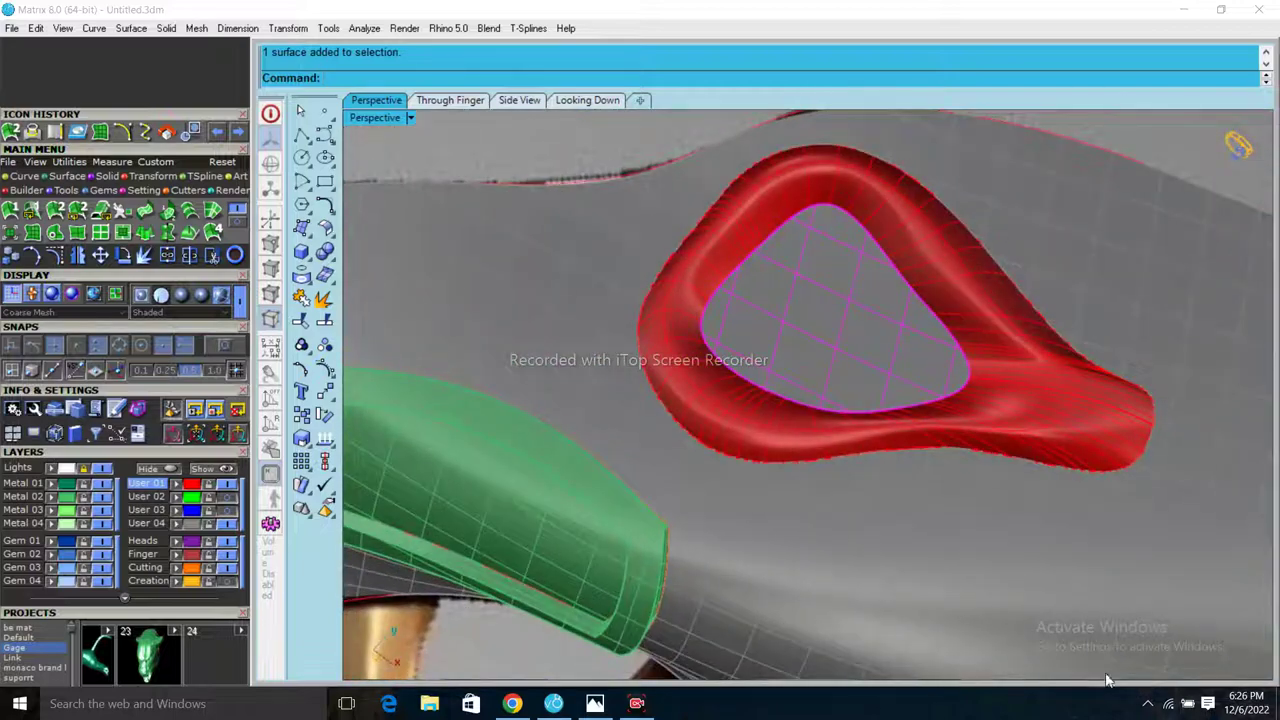
# - Select the green band beside the eye and switch to the Looking Down top view
pyautogui.moveTo(1106, 680); pyautogui.dragTo(577, 413, button='right')
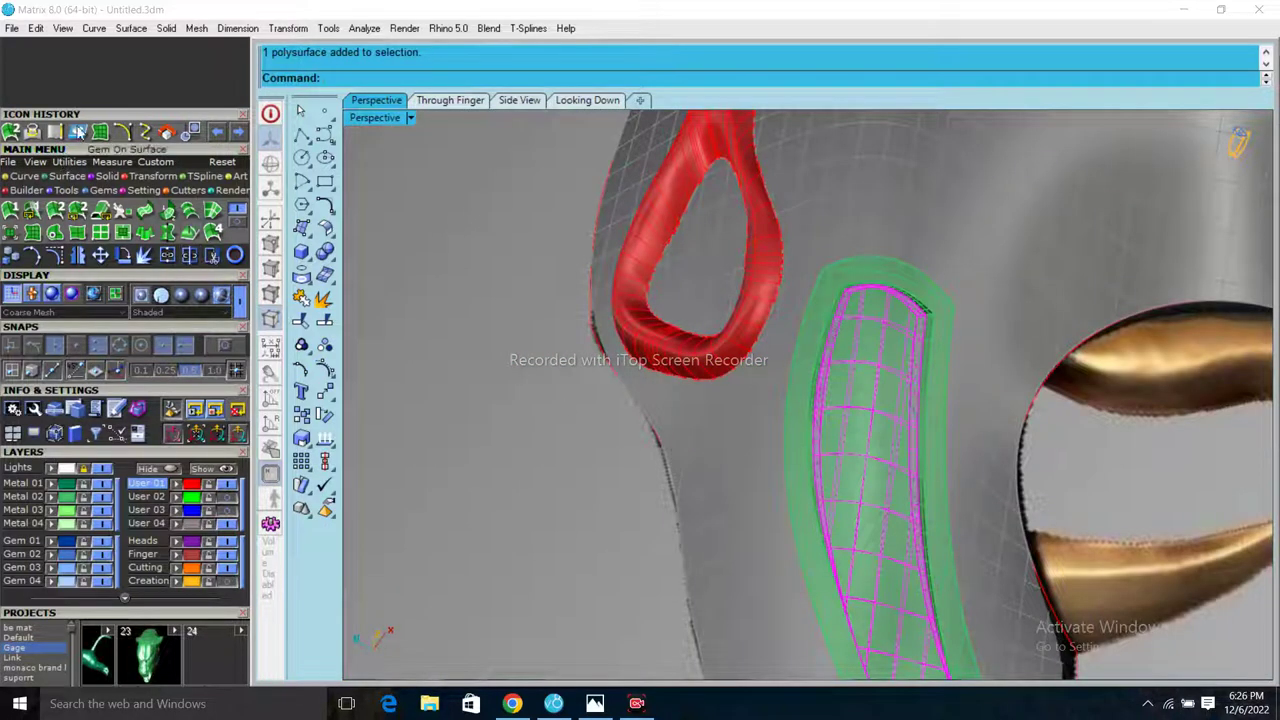
pyautogui.moveTo(110, 625); pyautogui.dragTo(114, 165)
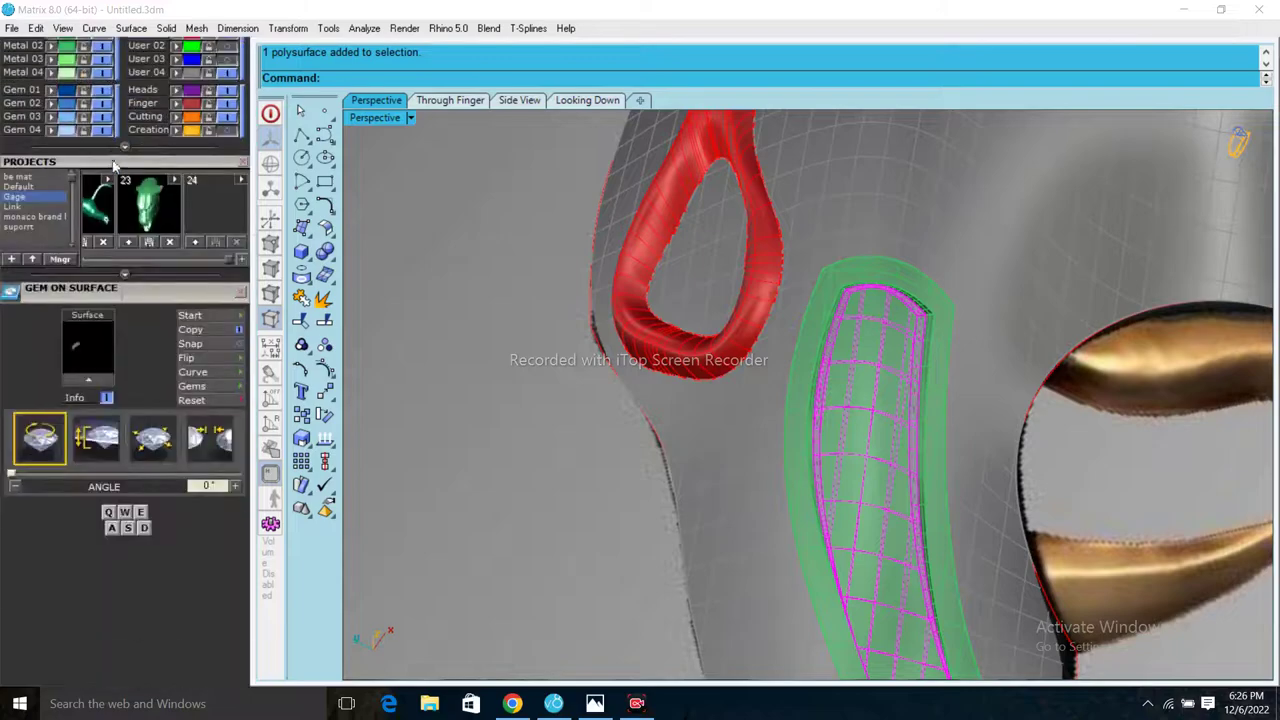
pyautogui.moveTo(598, 418); pyautogui.dragTo(1238, 697, button='right')
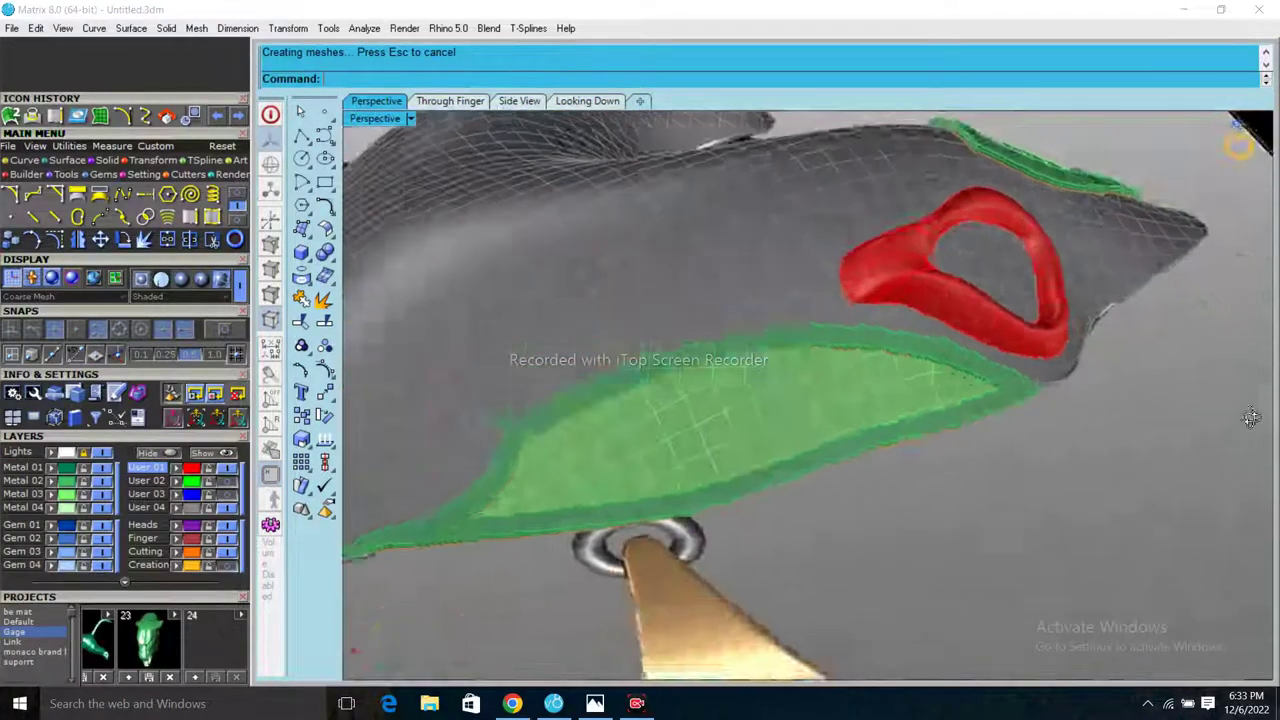
pyautogui.moveTo(1251, 418)
pyautogui.mouseDown(button='right')
pyautogui.moveTo(882, 458)
pyautogui.moveTo(806, 393)
pyautogui.mouseUp(button='right')
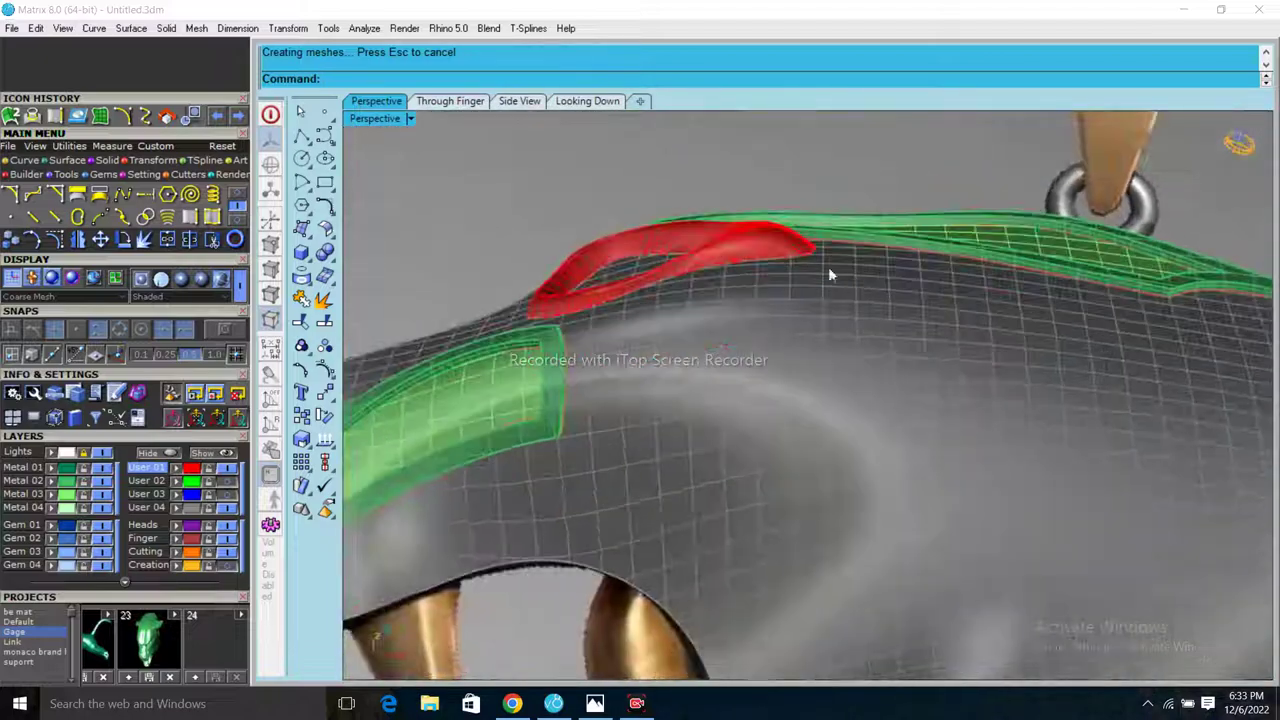
pyautogui.scroll(5, 806, 393)
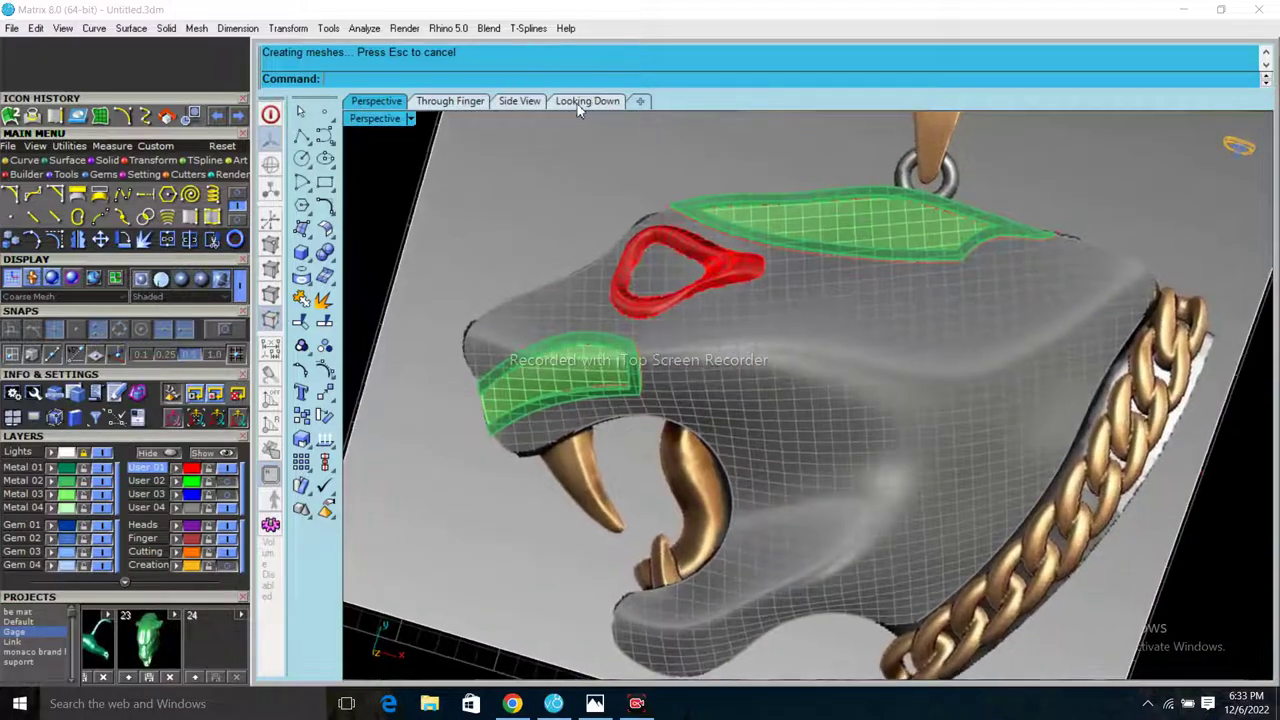
pyautogui.click(580, 103)
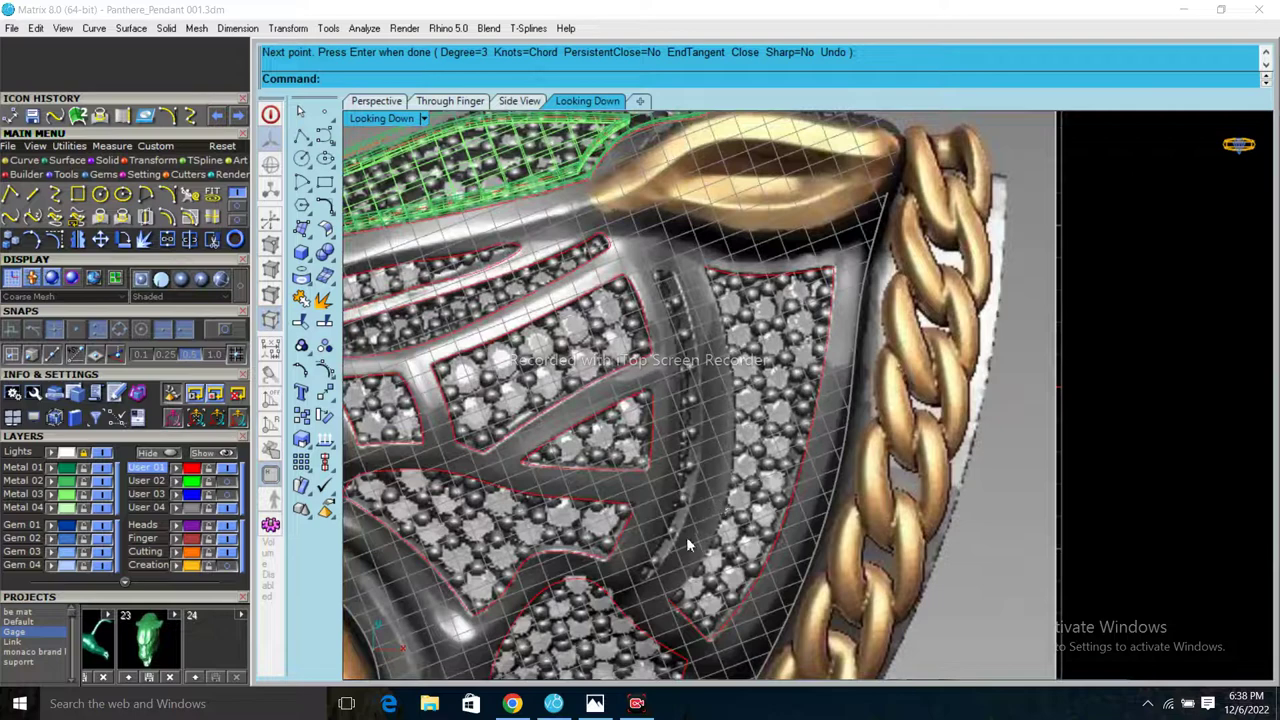
# - Trace another pavé gem panel outline with a three-point curve in the top view
pyautogui.rightClick(686, 536)
pyautogui.scroll(3, 686, 536)
pyautogui.click(673, 596)
pyautogui.click(740, 522)
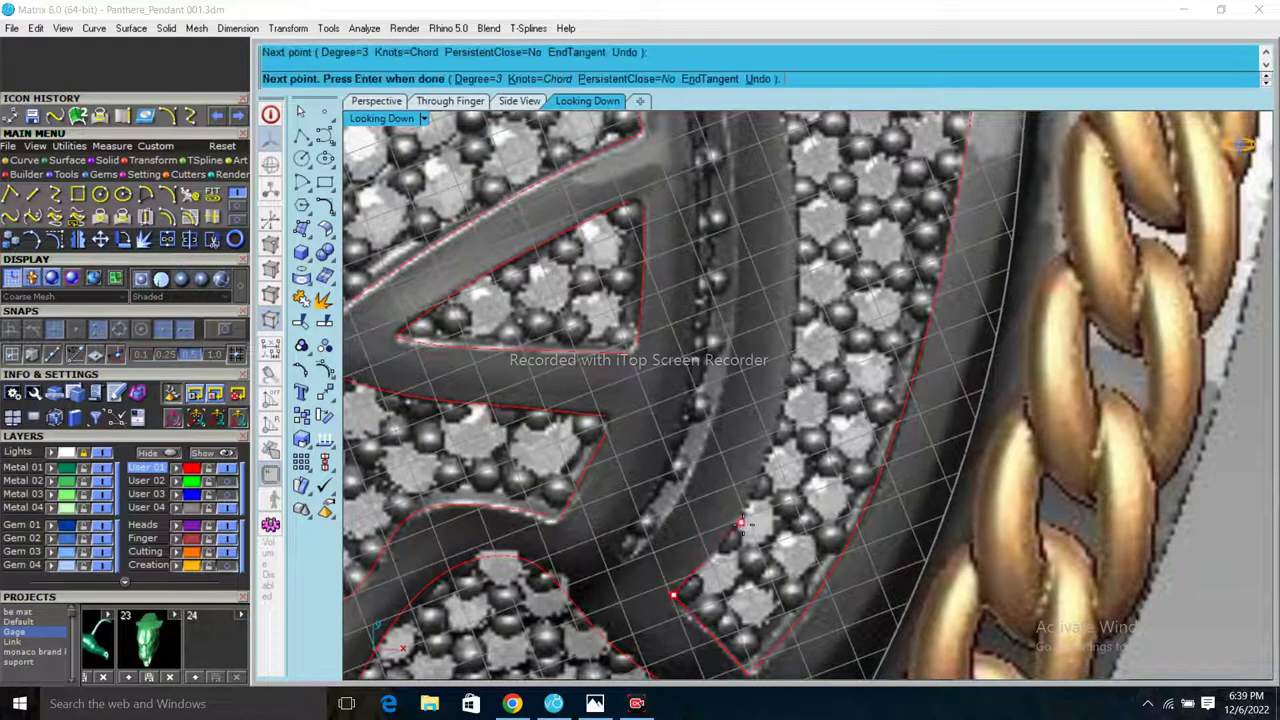
pyautogui.click(790, 362)
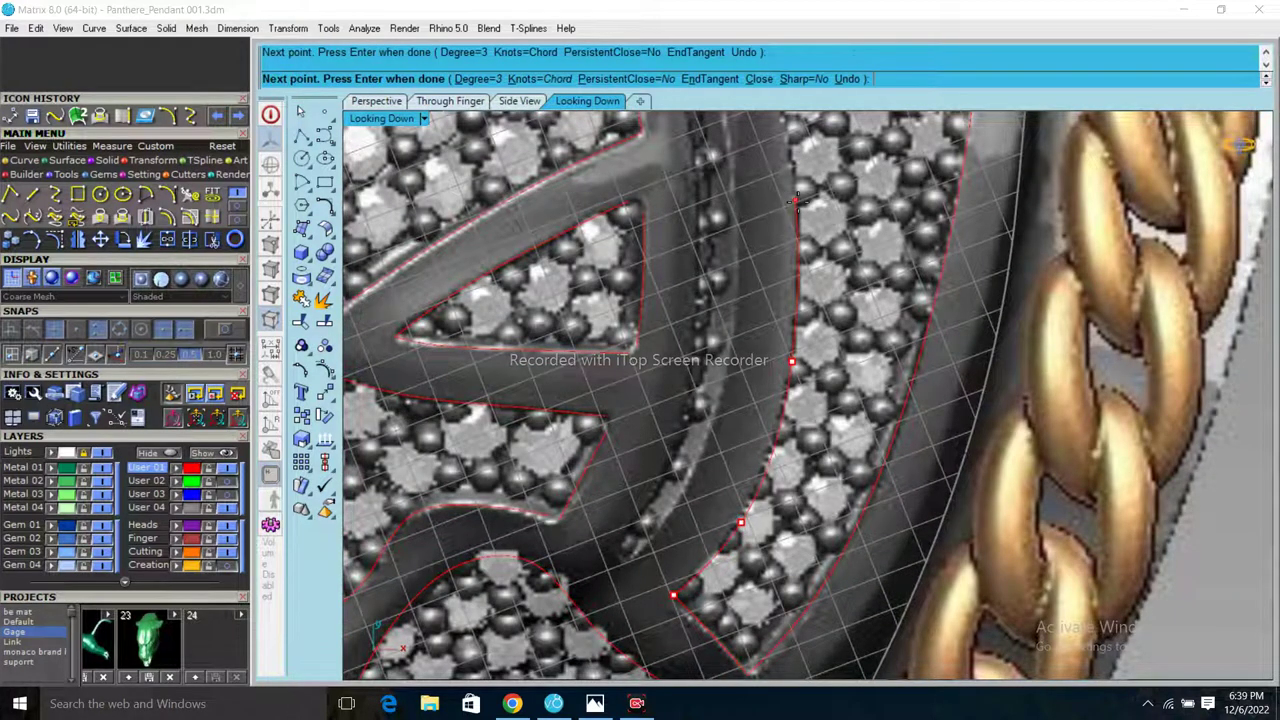
pyautogui.scroll(-3, 704, 479)
pyautogui.scroll(3, 718, 270)
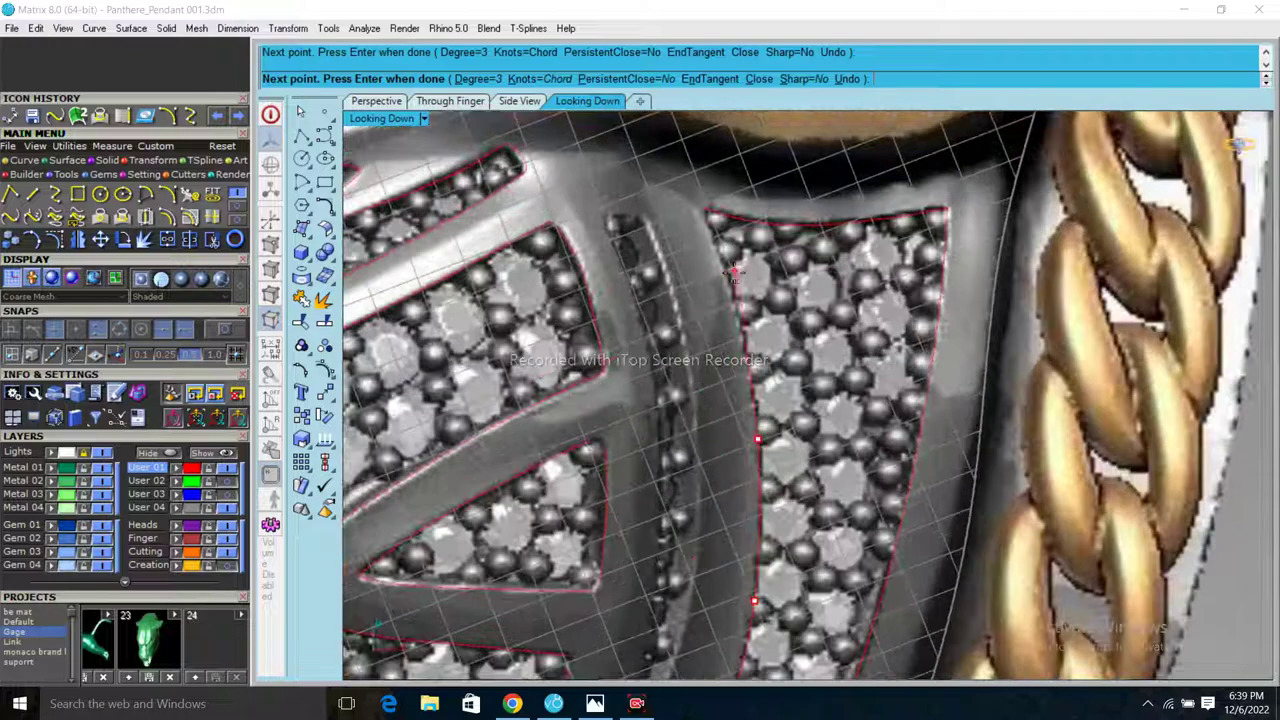
pyautogui.press('Return')
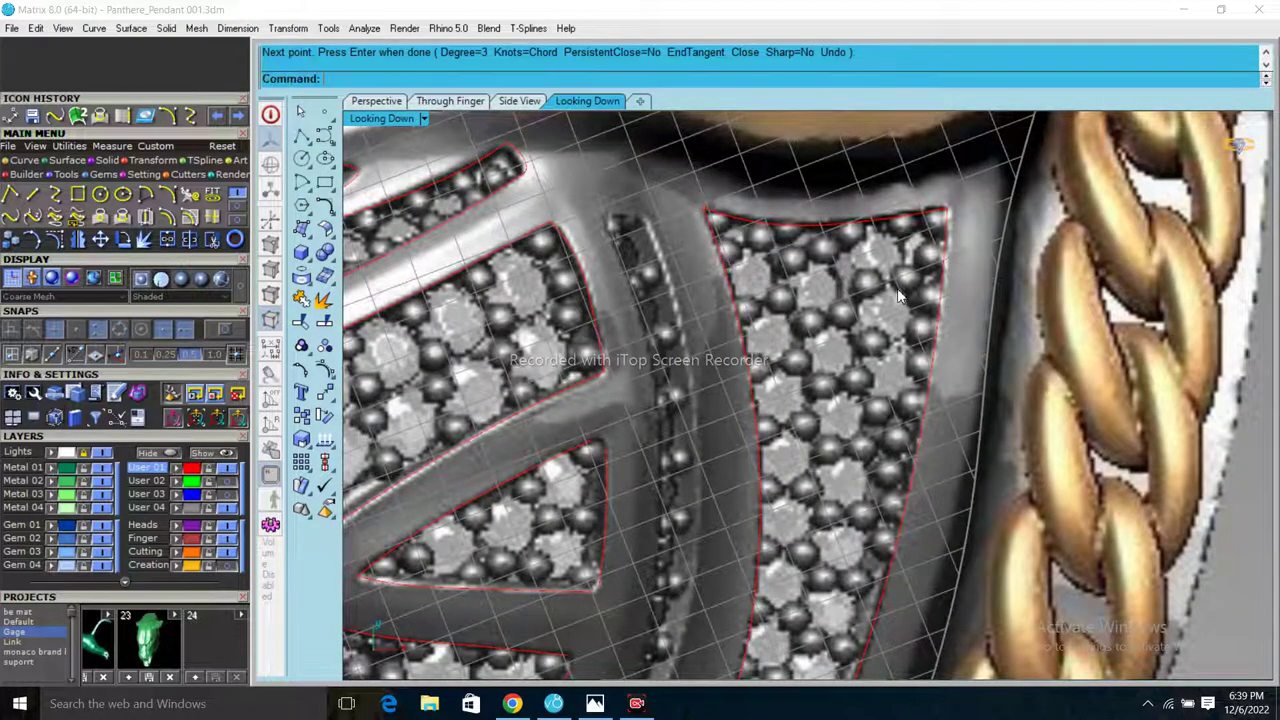
pyautogui.scroll(-4, 951, 160)
pyautogui.scroll(1, 633, 244)
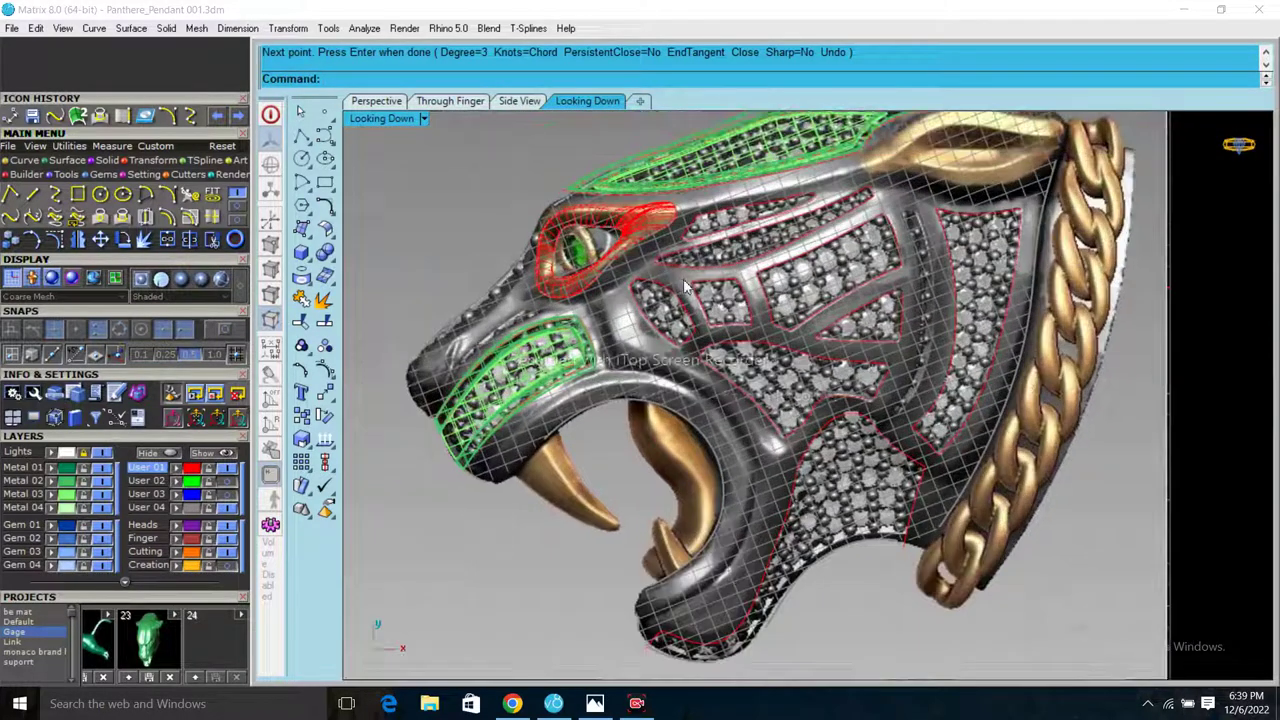
pyautogui.scroll(1, 835, 290)
pyautogui.scroll(-2, 562, 332)
pyautogui.scroll(1, 958, 396)
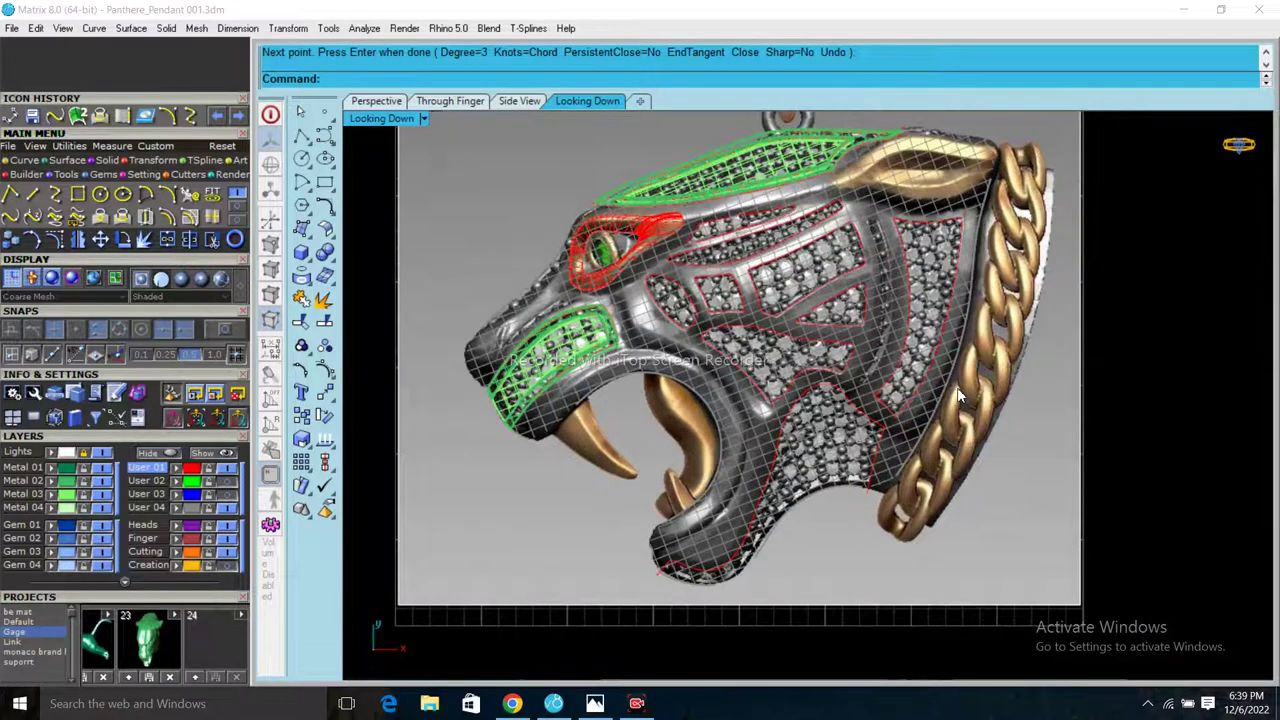
pyautogui.scroll(2, 841, 526)
pyautogui.scroll(-1, 697, 524)
pyautogui.scroll(-3, 697, 524)
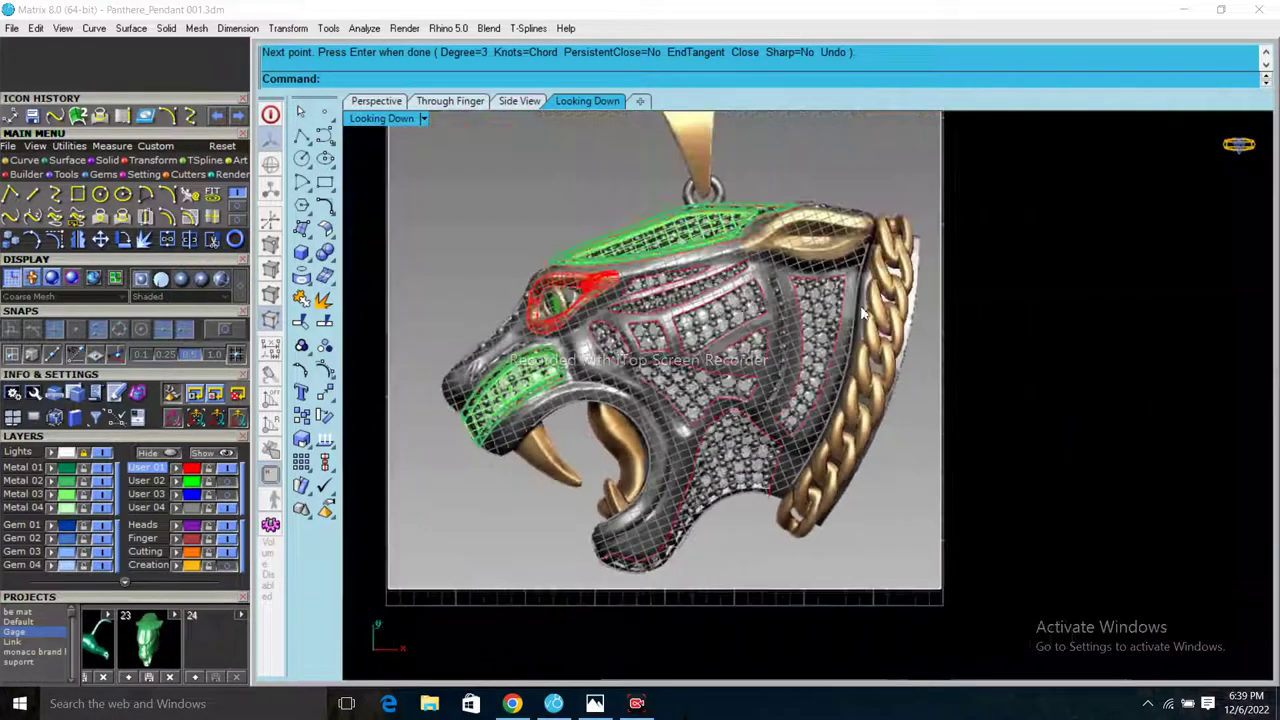
pyautogui.scroll(3, 835, 308)
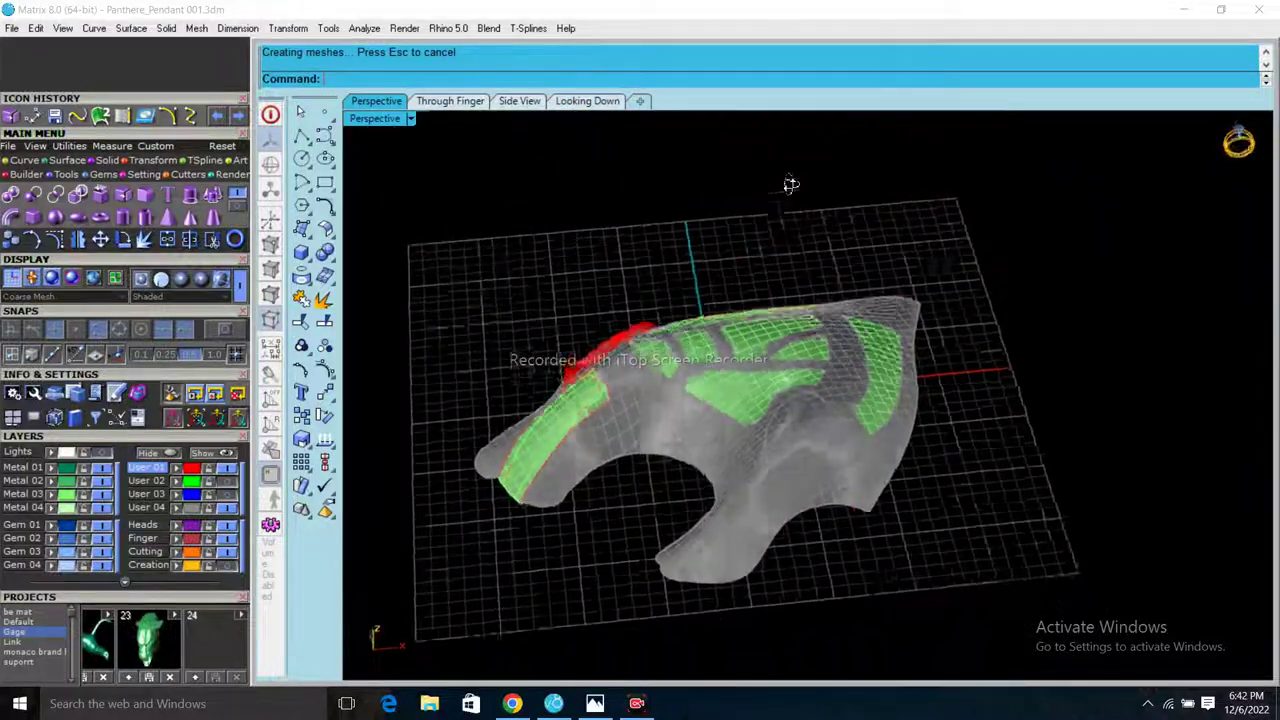
# - Orbit around the panther head and select the lower chin and jaw surface
pyautogui.moveTo(790, 184); pyautogui.dragTo(727, 405, button='right')
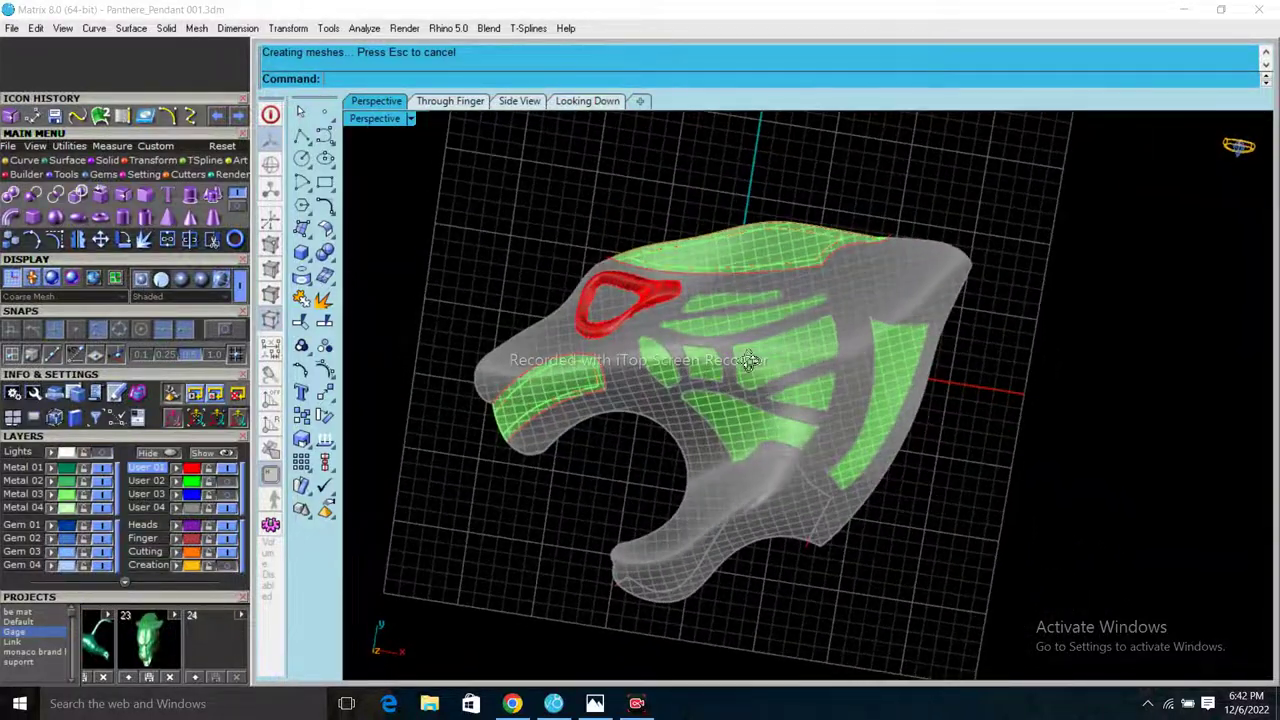
pyautogui.moveTo(727, 405); pyautogui.dragTo(664, 333, button='right')
pyautogui.scroll(5, 564, 304)
pyautogui.moveTo(564, 304)
pyautogui.mouseDown(button='right')
pyautogui.moveTo(934, 171)
pyautogui.moveTo(894, 271)
pyautogui.moveTo(725, 309)
pyautogui.moveTo(674, 380)
pyautogui.moveTo(654, 354)
pyautogui.mouseUp(button='right')
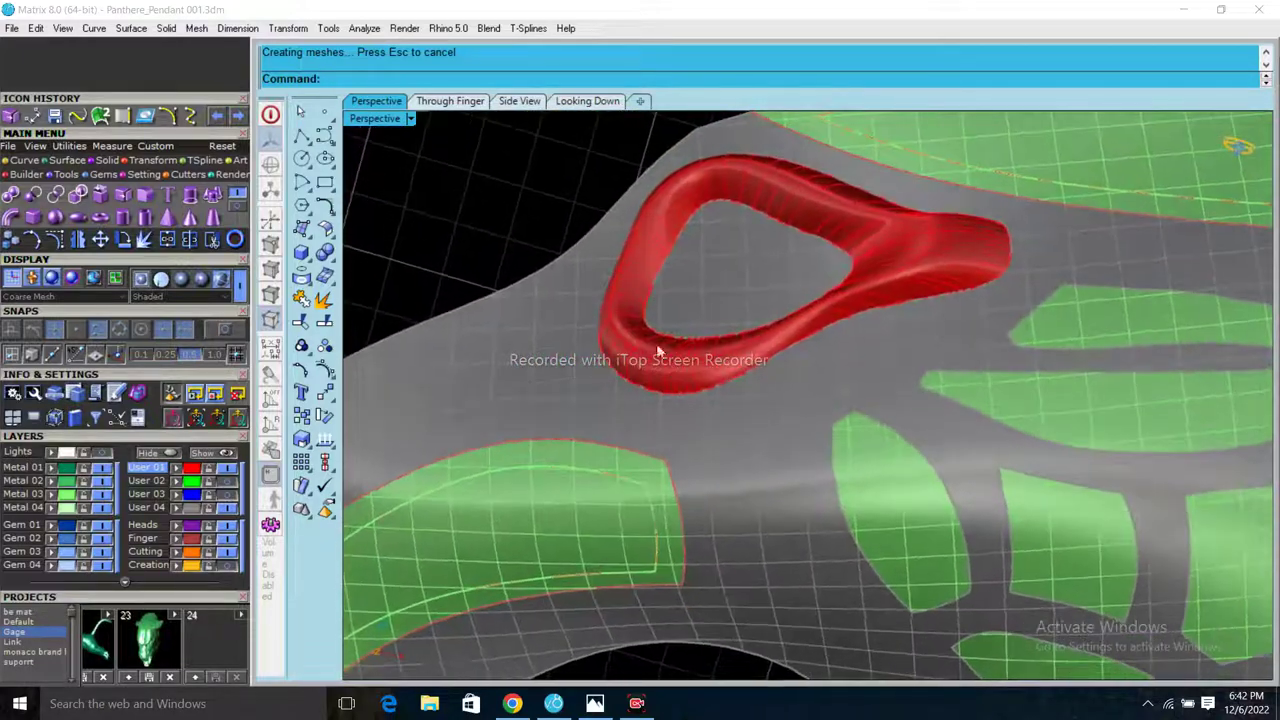
pyautogui.scroll(-5, 654, 354)
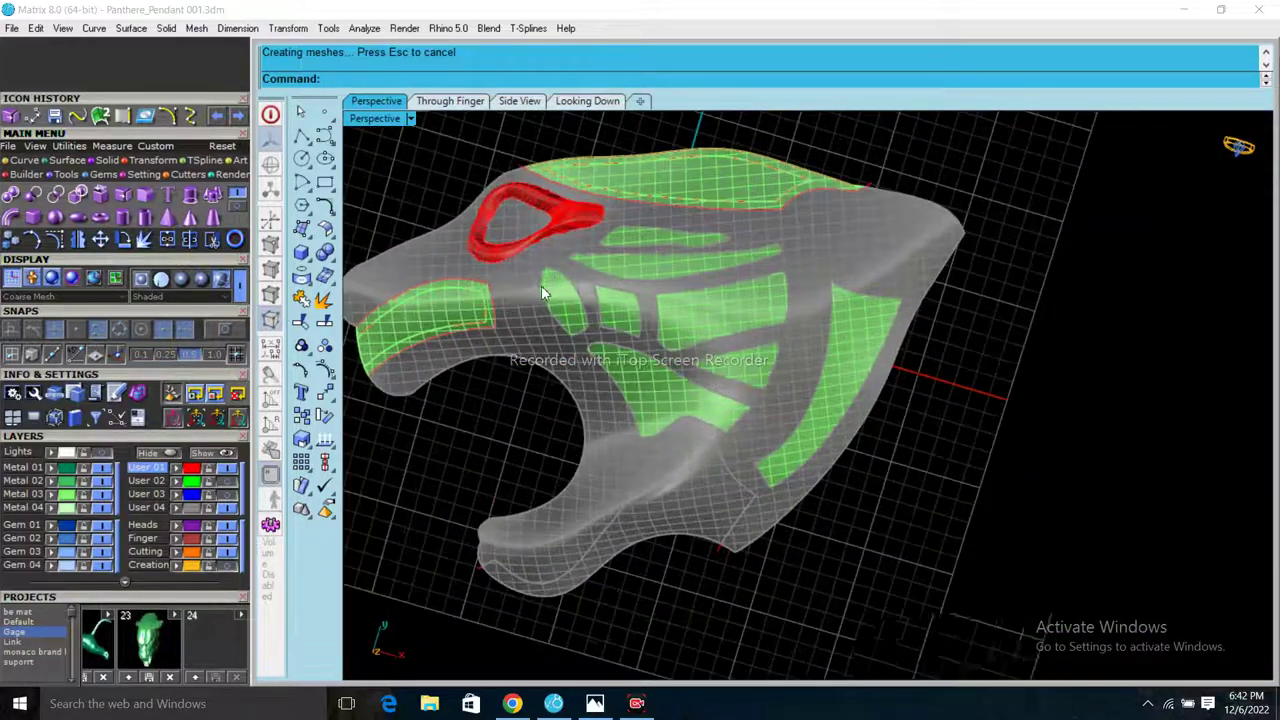
pyautogui.scroll(3, 541, 285)
pyautogui.moveTo(702, 390)
pyautogui.mouseDown(button='right')
pyautogui.moveTo(686, 243)
pyautogui.moveTo(697, 284)
pyautogui.mouseUp(button='right')
pyautogui.scroll(-3, 691, 509)
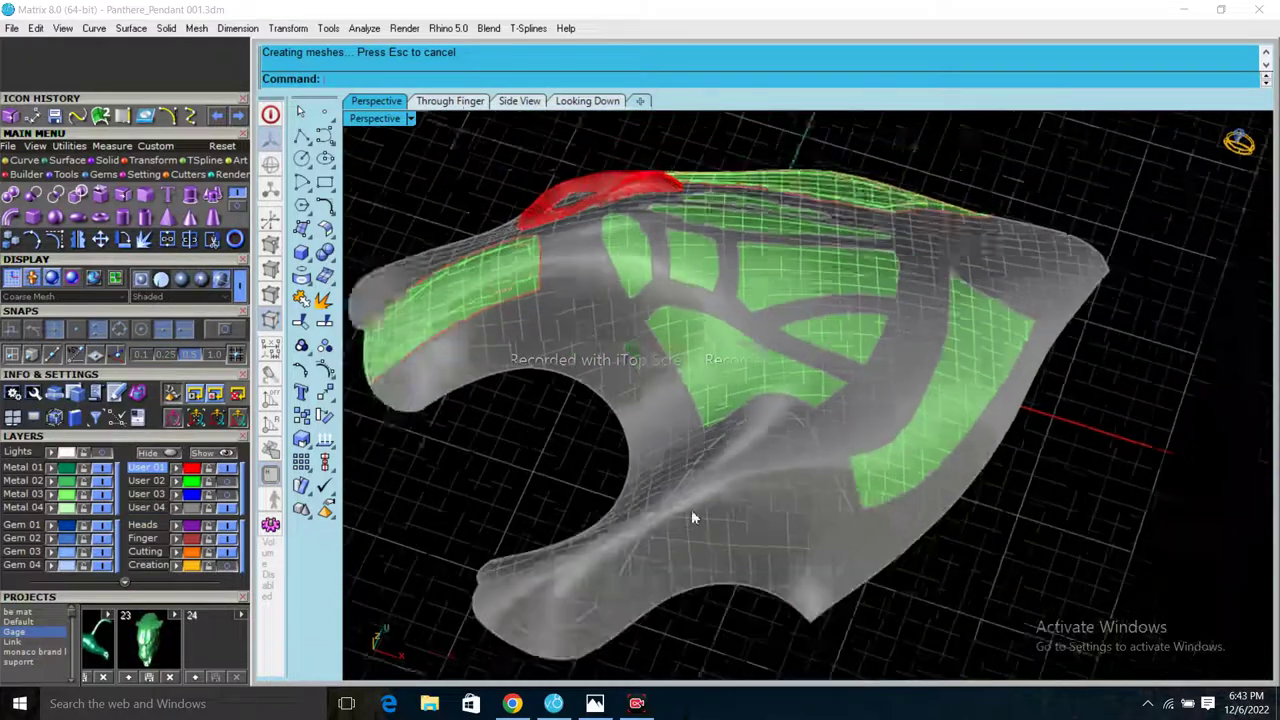
pyautogui.scroll(3, 705, 520)
pyautogui.click(718, 522)
pyautogui.scroll(-3, 718, 522)
pyautogui.scroll(3, 820, 371)
pyautogui.scroll(2, 658, 518)
pyautogui.write('O')
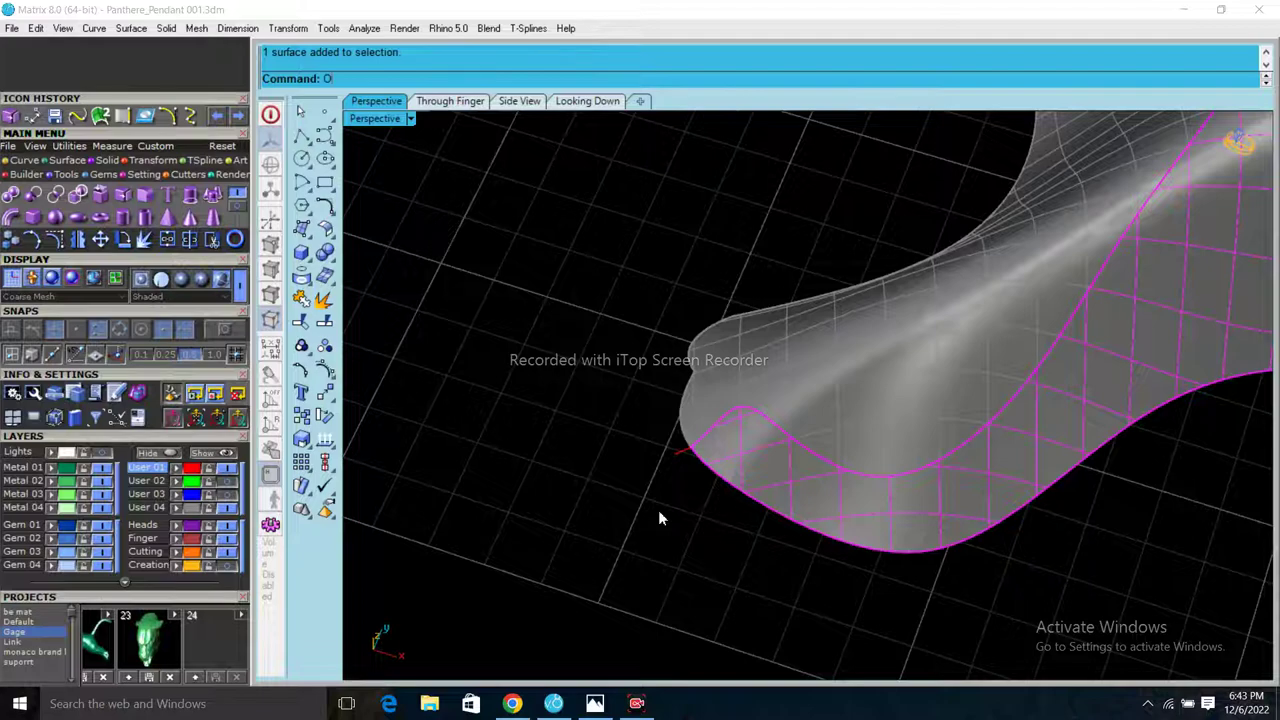
# - Offset the selected jaw surface with OffsetSrf into a 0.35-thick solid
pyautogui.write('f')
pyautogui.click(356, 140)
pyautogui.scroll(2, 583, 437)
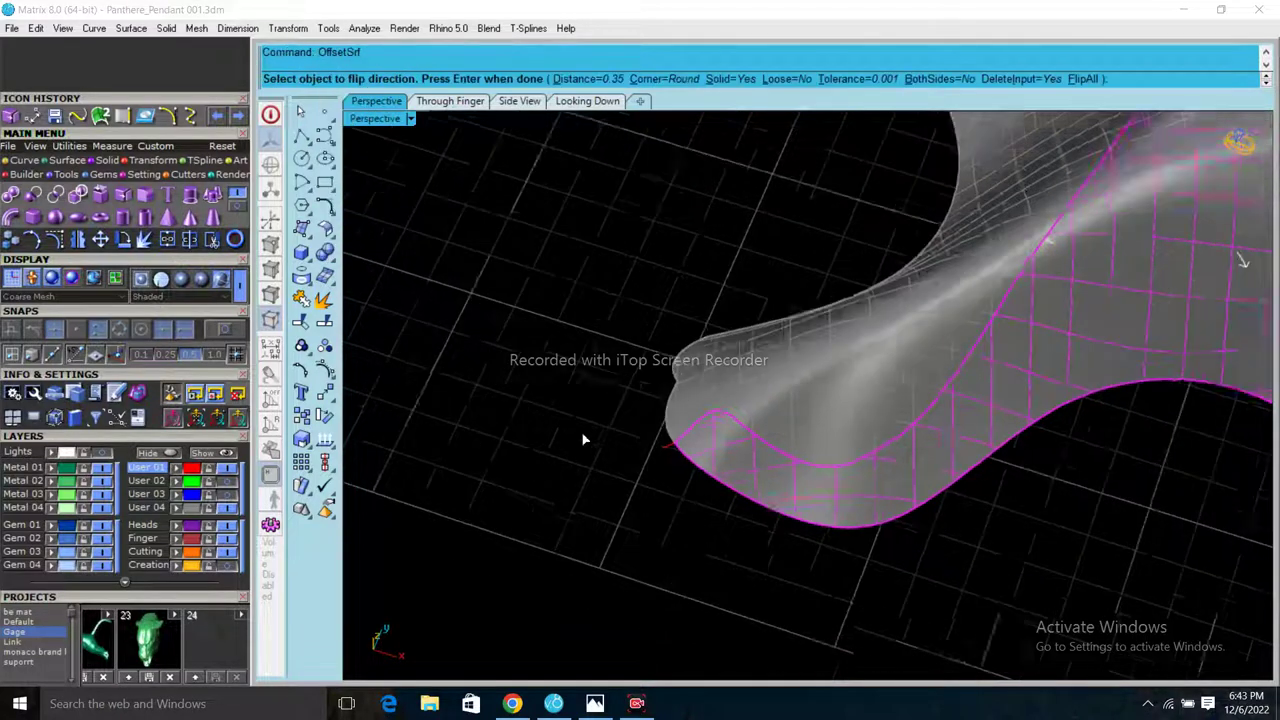
pyautogui.moveTo(583, 437)
pyautogui.mouseDown(button='right')
pyautogui.moveTo(913, 241)
pyautogui.moveTo(900, 290)
pyautogui.moveTo(922, 335)
pyautogui.mouseUp(button='right')
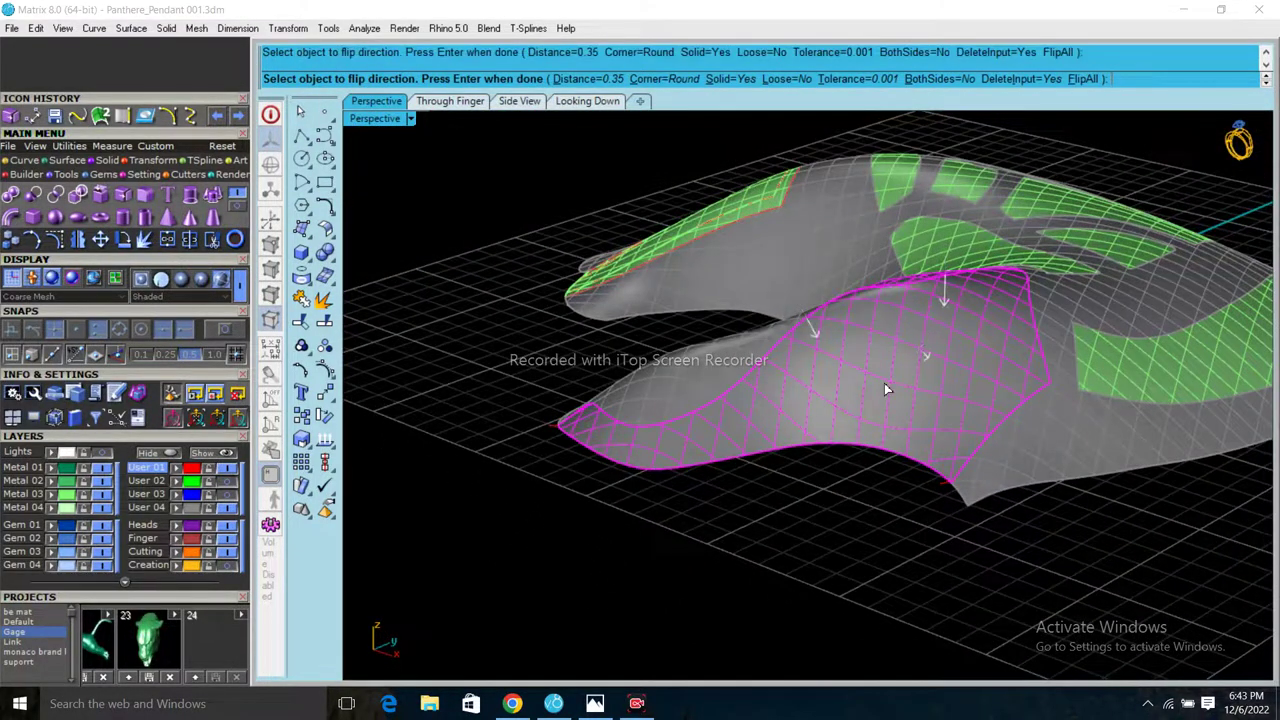
pyautogui.press('Return')
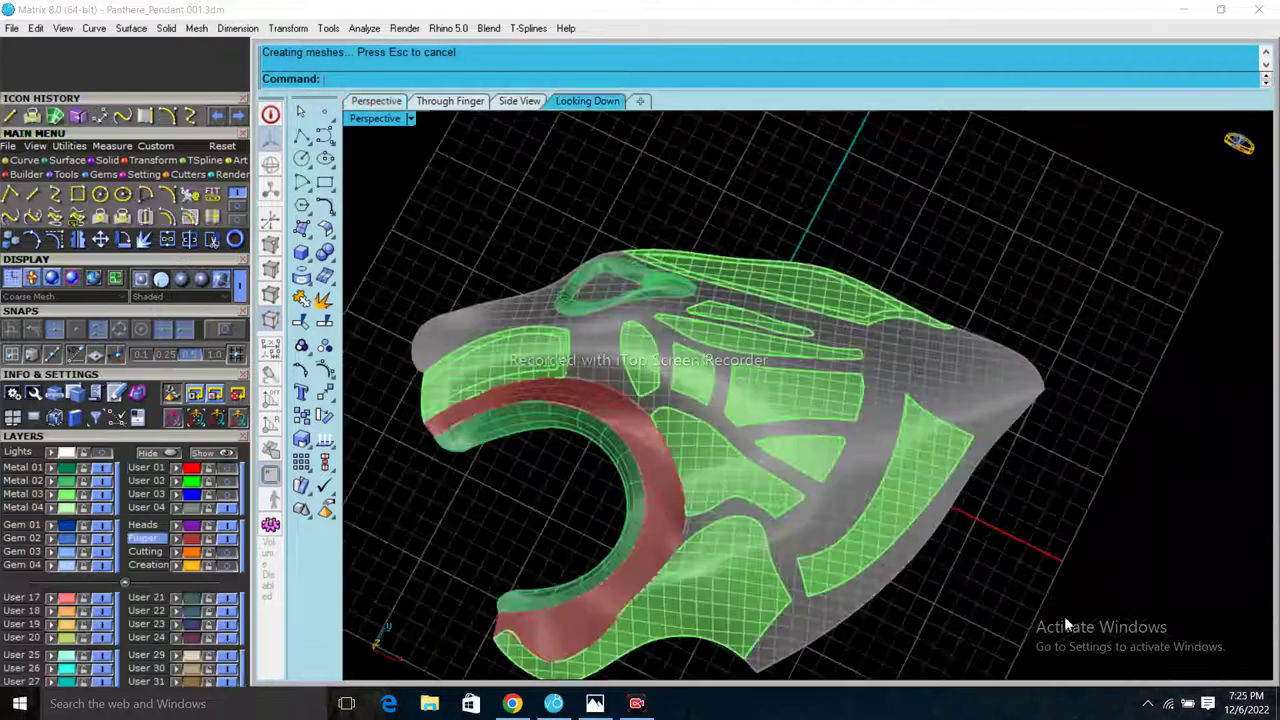
# - Maximize the Looking Down view and zoom over the reference image to compare the green panels
pyautogui.moveTo(886, 259)
pyautogui.mouseDown(button='right')
pyautogui.moveTo(1023, 289)
pyautogui.moveTo(877, 274)
pyautogui.moveTo(586, 438)
pyautogui.moveTo(603, 517)
pyautogui.moveTo(630, 499)
pyautogui.mouseUp(button='right')
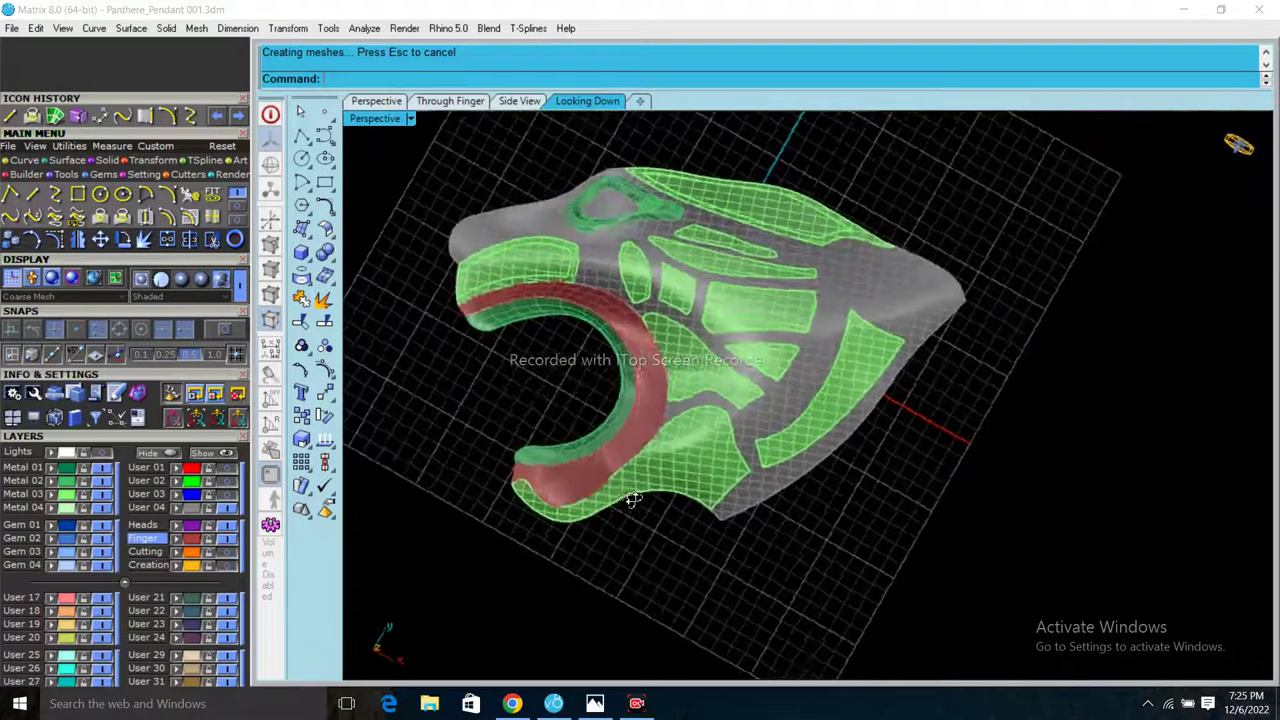
pyautogui.doubleClick(375, 118)
pyautogui.doubleClick(375, 118)
pyautogui.scroll(-3, 603, 340)
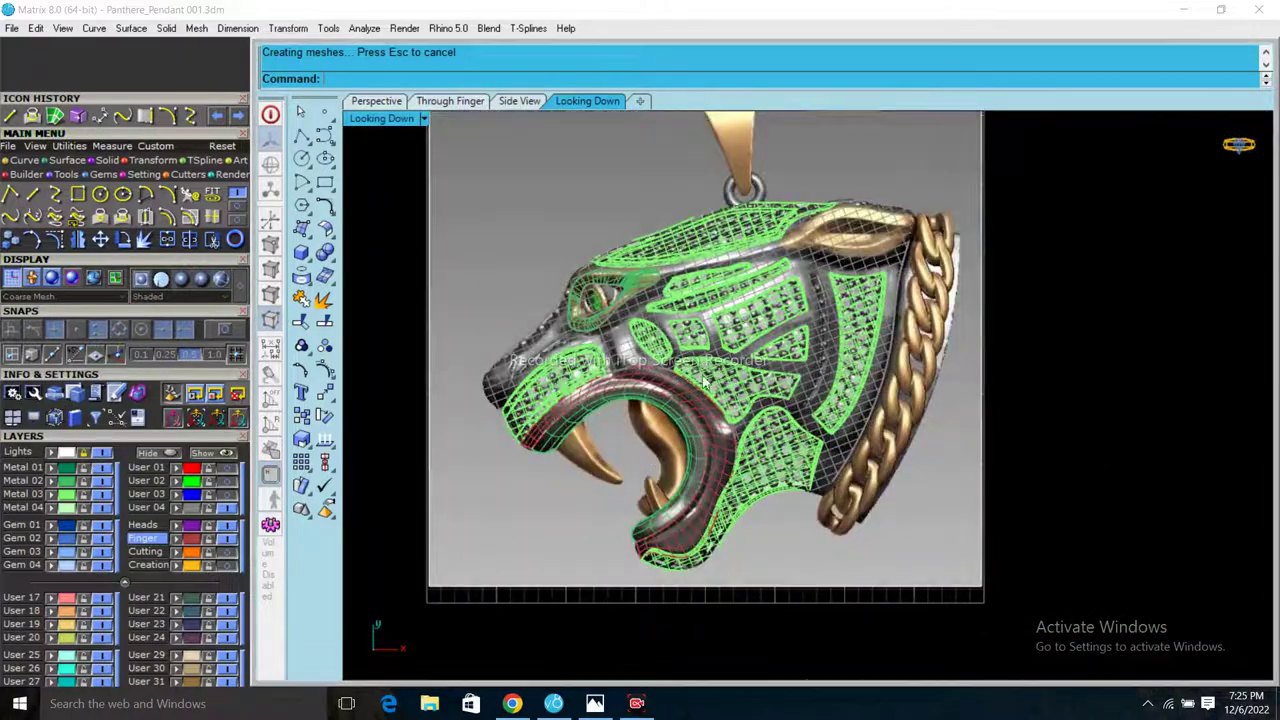
pyautogui.scroll(5, 715, 373)
pyautogui.scroll(-1, 778, 373)
pyautogui.scroll(-2, 700, 388)
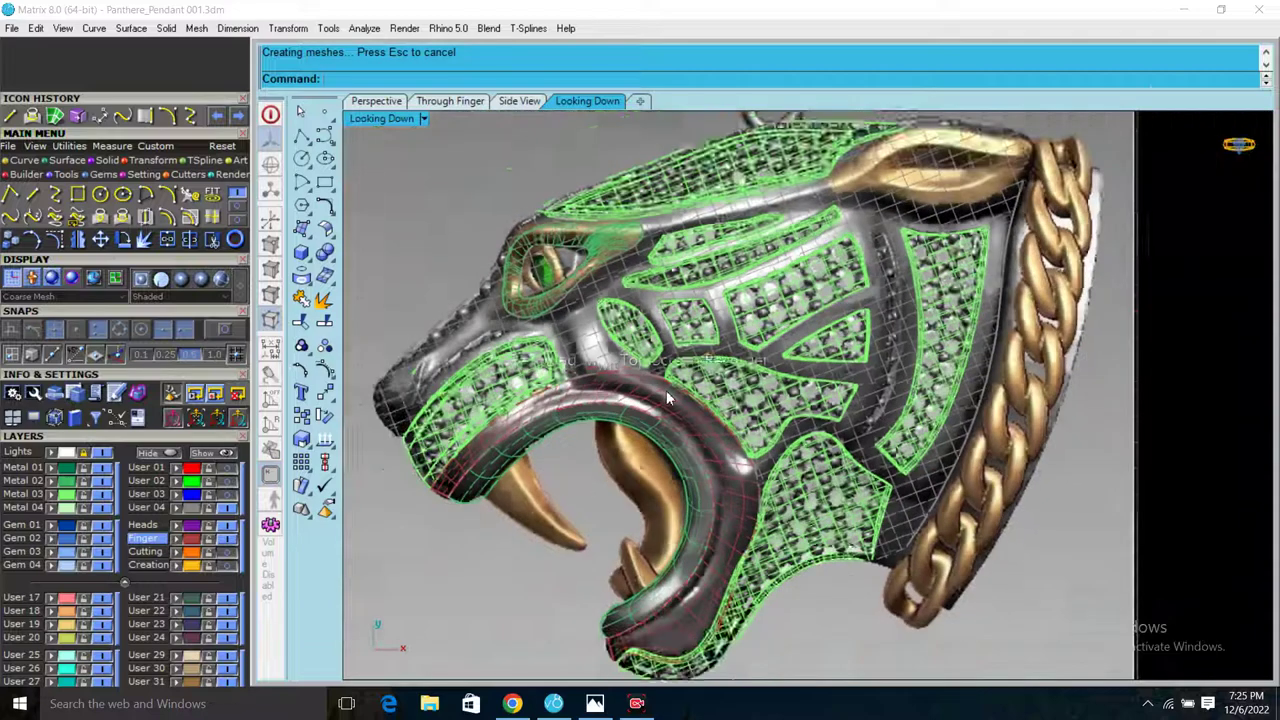
pyautogui.scroll(-1, 600, 392)
pyautogui.scroll(4, 450, 400)
pyautogui.scroll(-1, 424, 438)
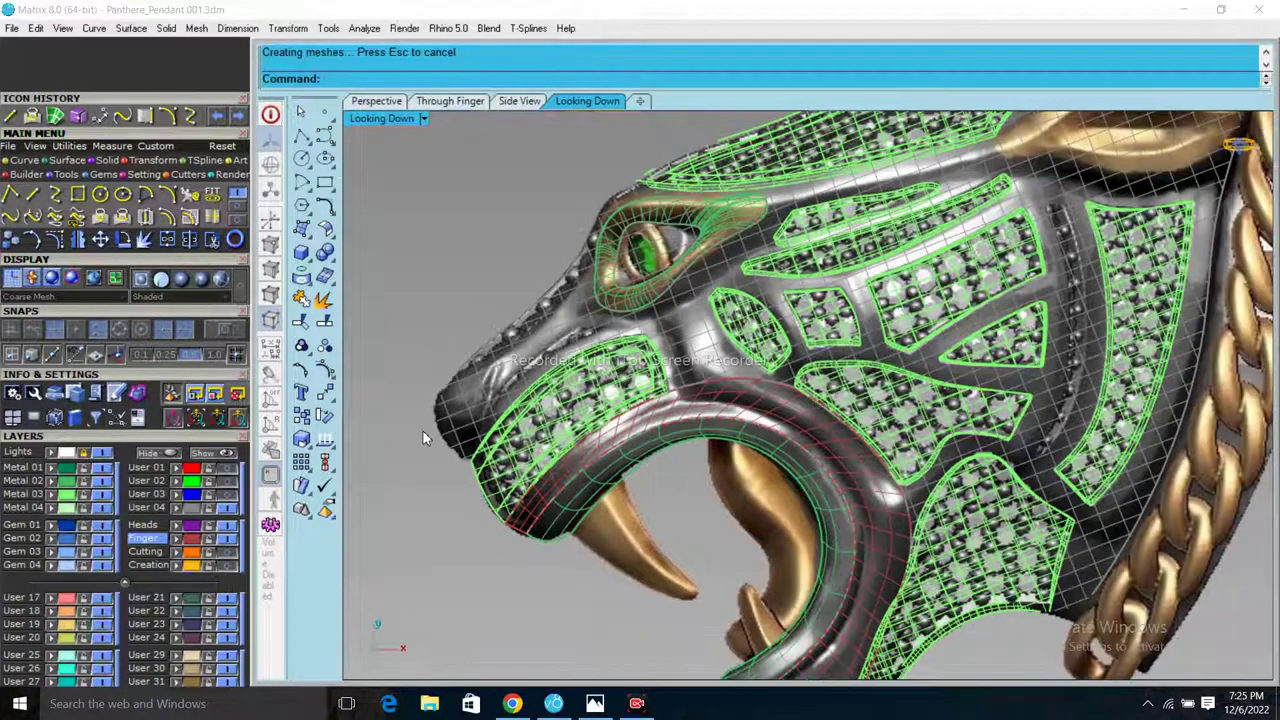
pyautogui.scroll(-3, 423, 438)
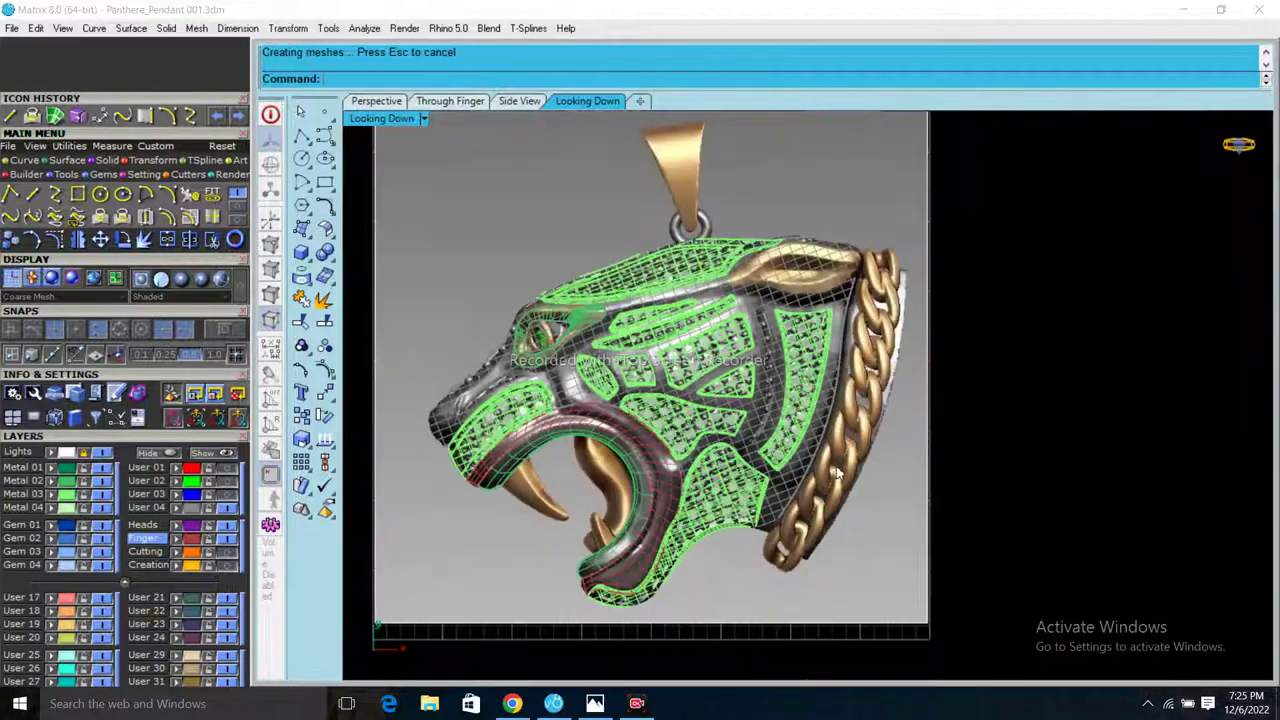
pyautogui.scroll(4, 845, 465)
pyautogui.scroll(2, 745, 232)
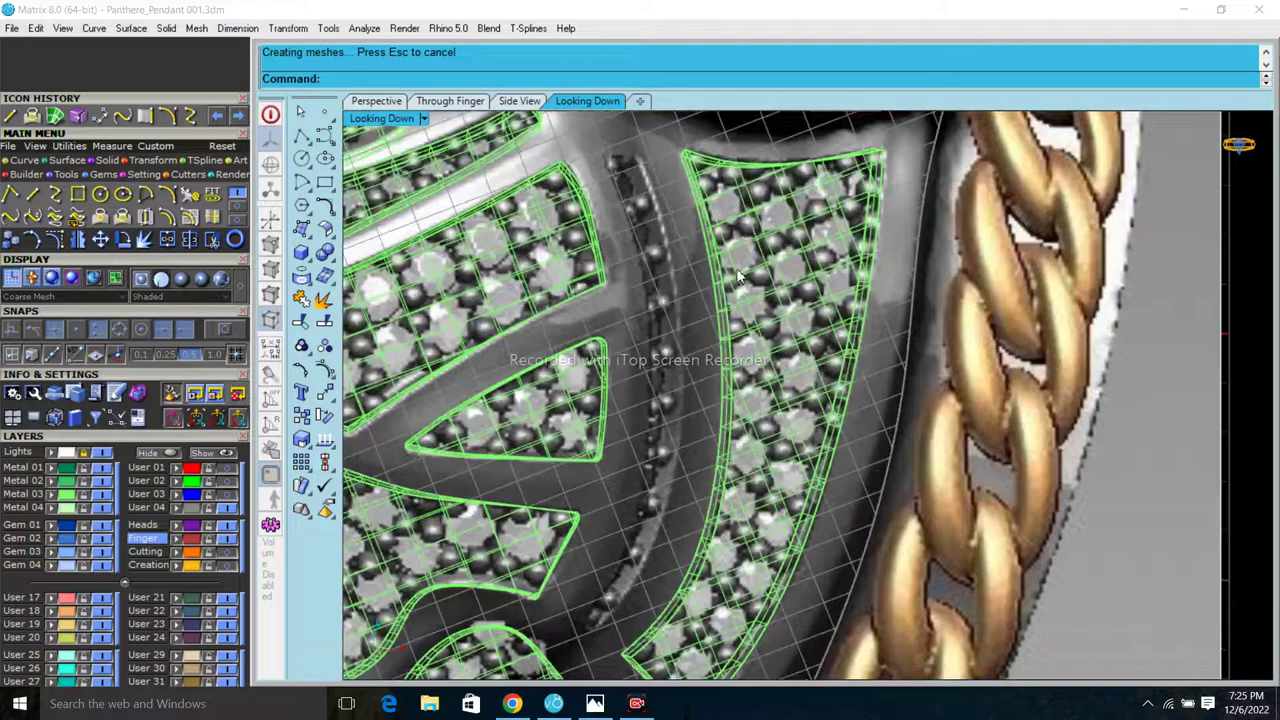
pyautogui.scroll(-3, 808, 322)
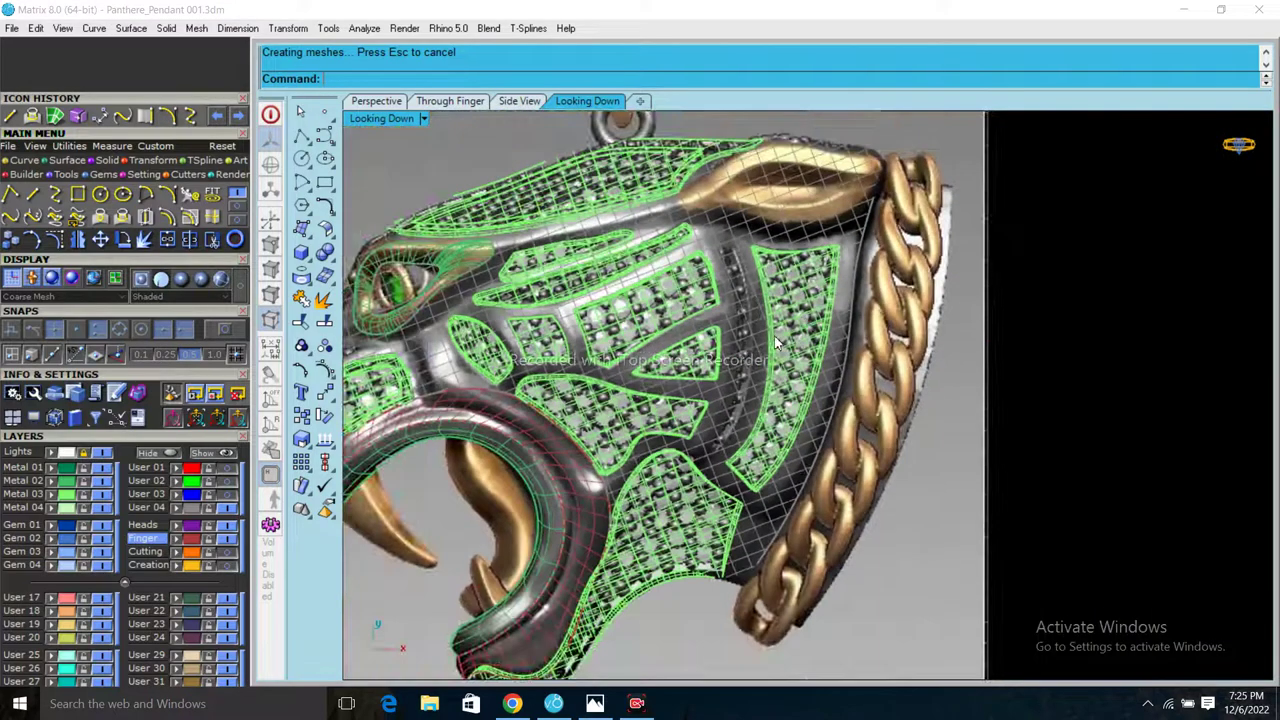
pyautogui.scroll(-3, 777, 343)
pyautogui.scroll(2, 794, 140)
pyautogui.scroll(2, 794, 140)
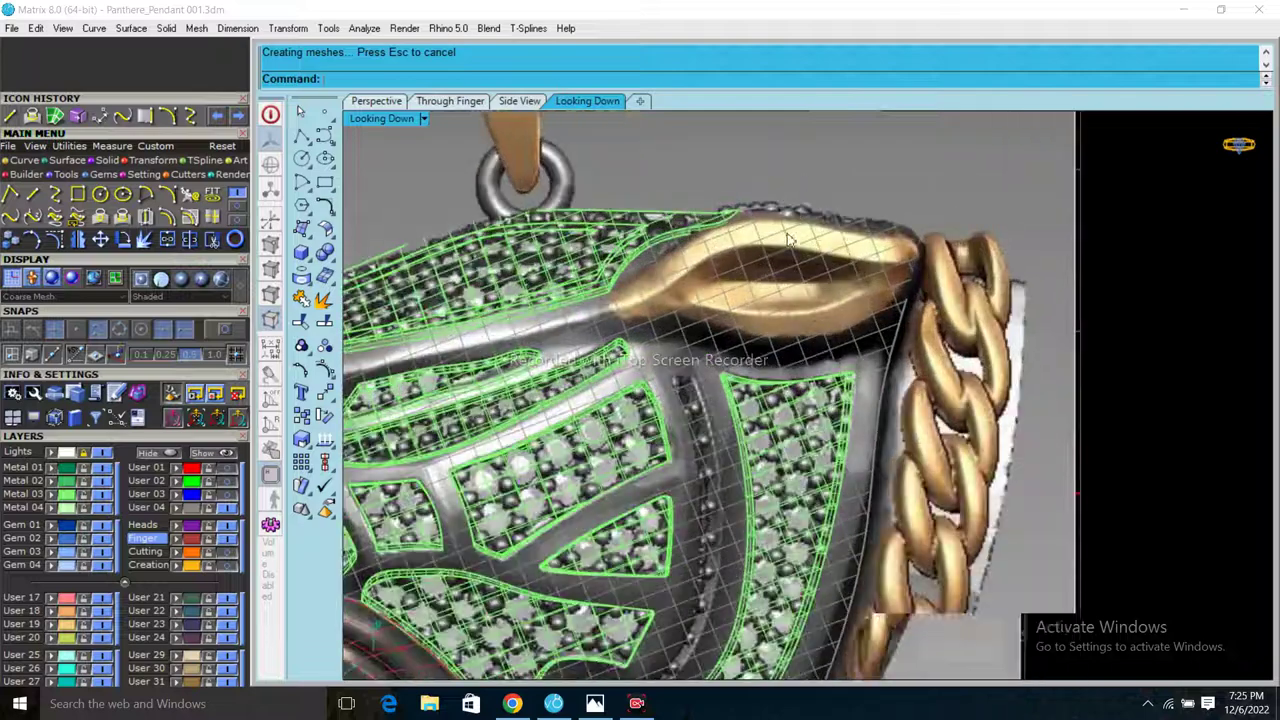
pyautogui.scroll(-4, 789, 240)
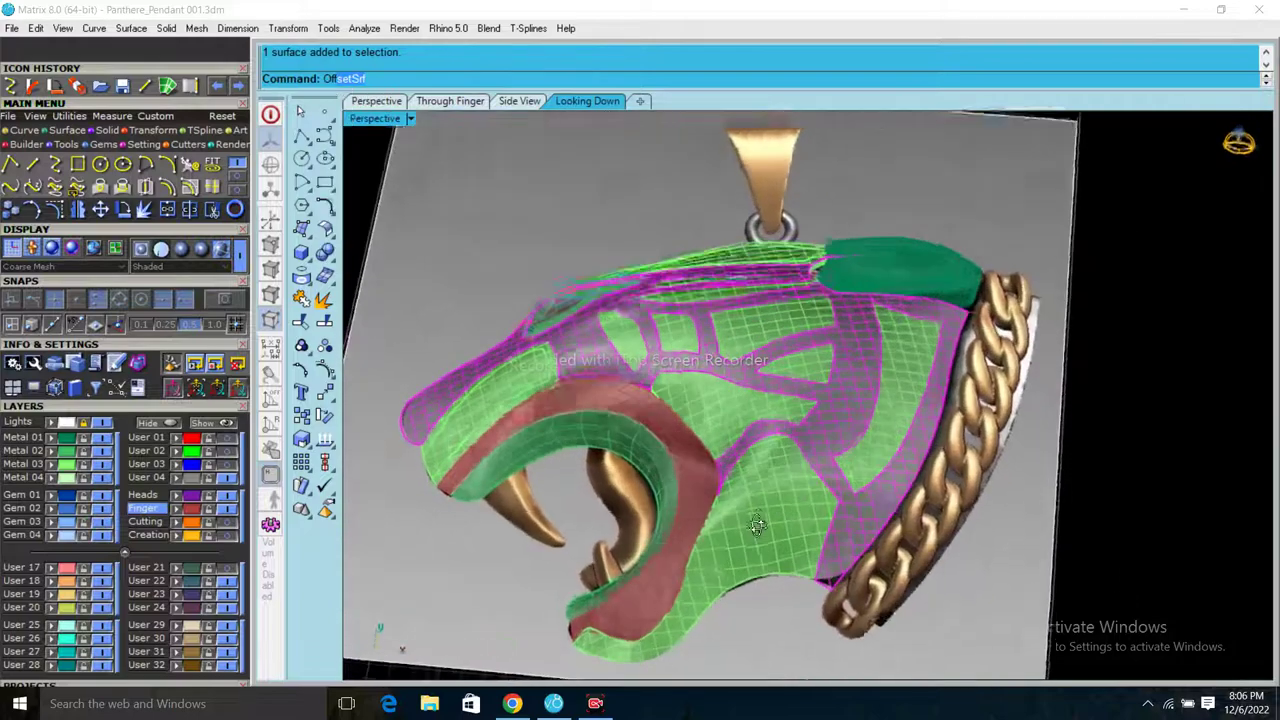
# - Offset the selected mouth surface 0.35 into a solid after checking the direction arrows
pyautogui.moveTo(757, 525); pyautogui.dragTo(741, 517, button='right')
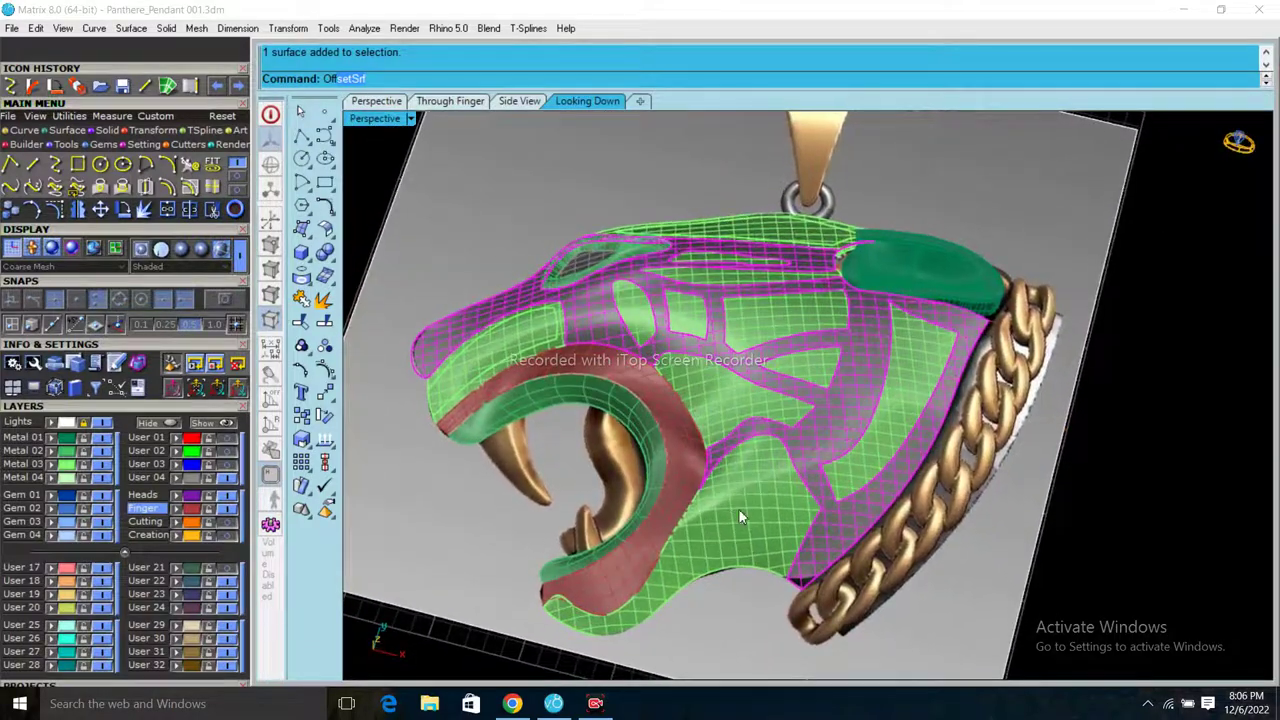
pyautogui.press('Return')
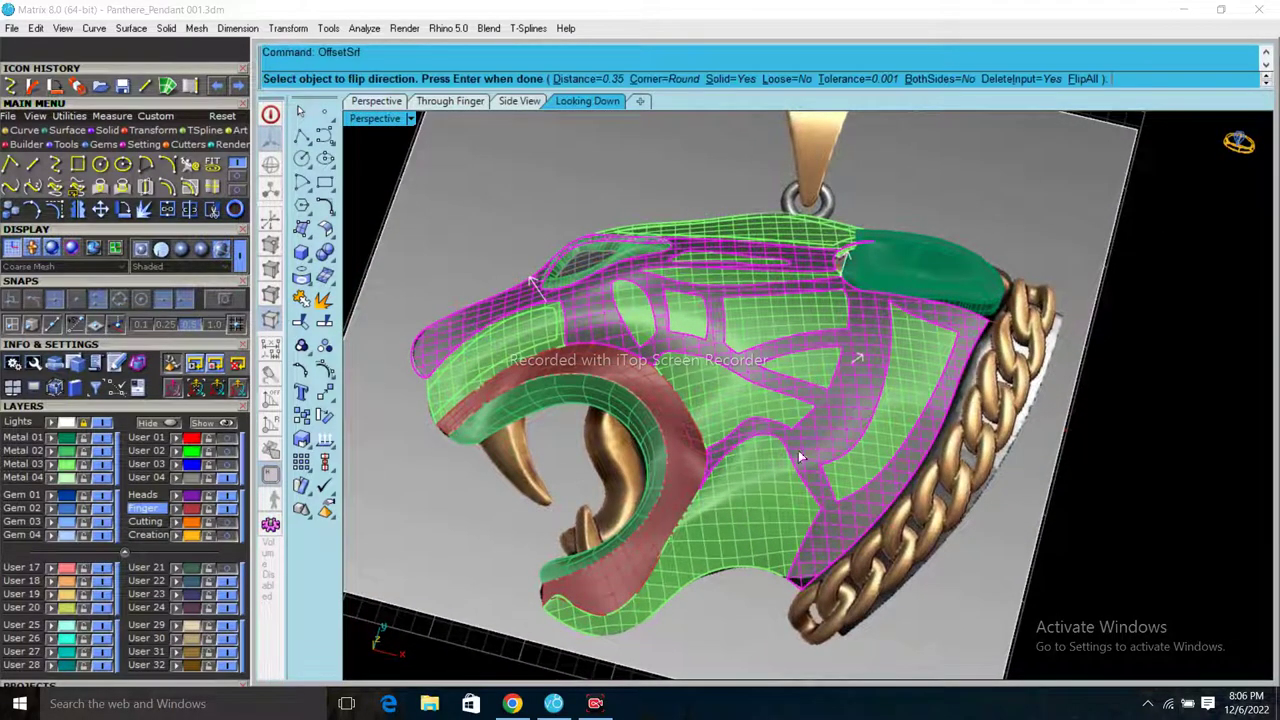
pyautogui.scroll(4, 721, 509)
pyautogui.moveTo(721, 509); pyautogui.dragTo(856, 409, button='right')
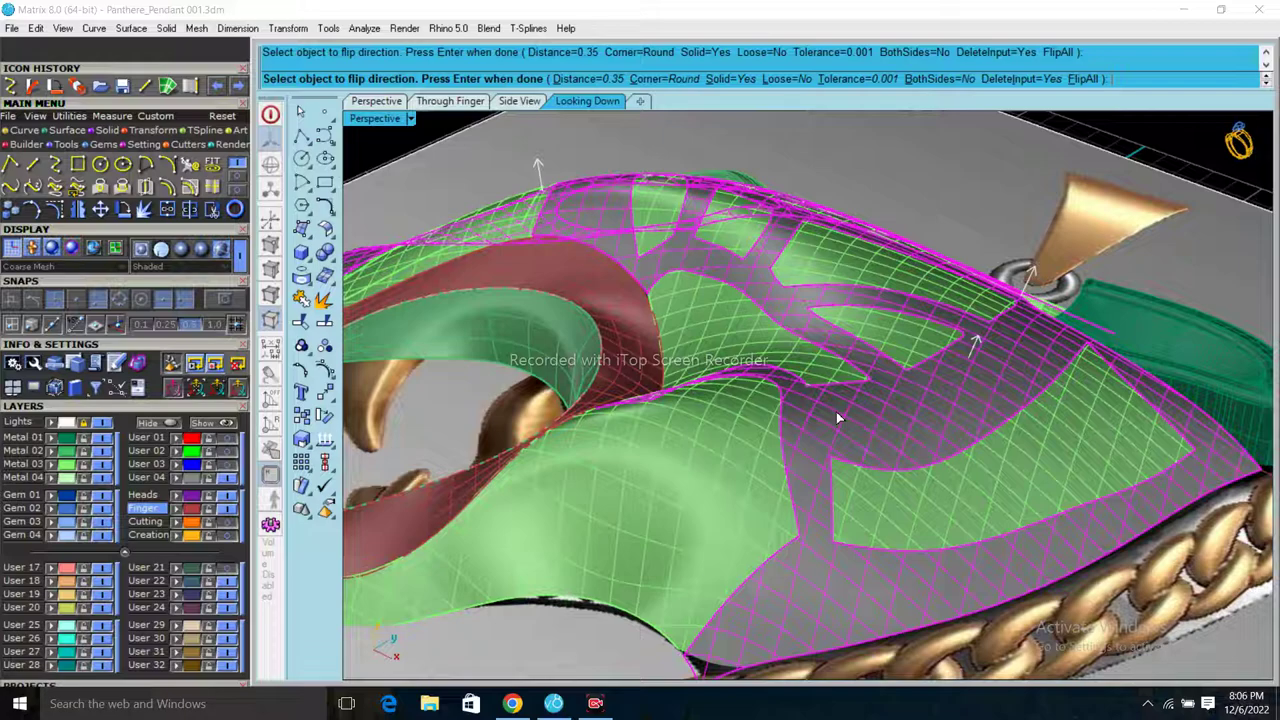
pyautogui.press('Return')
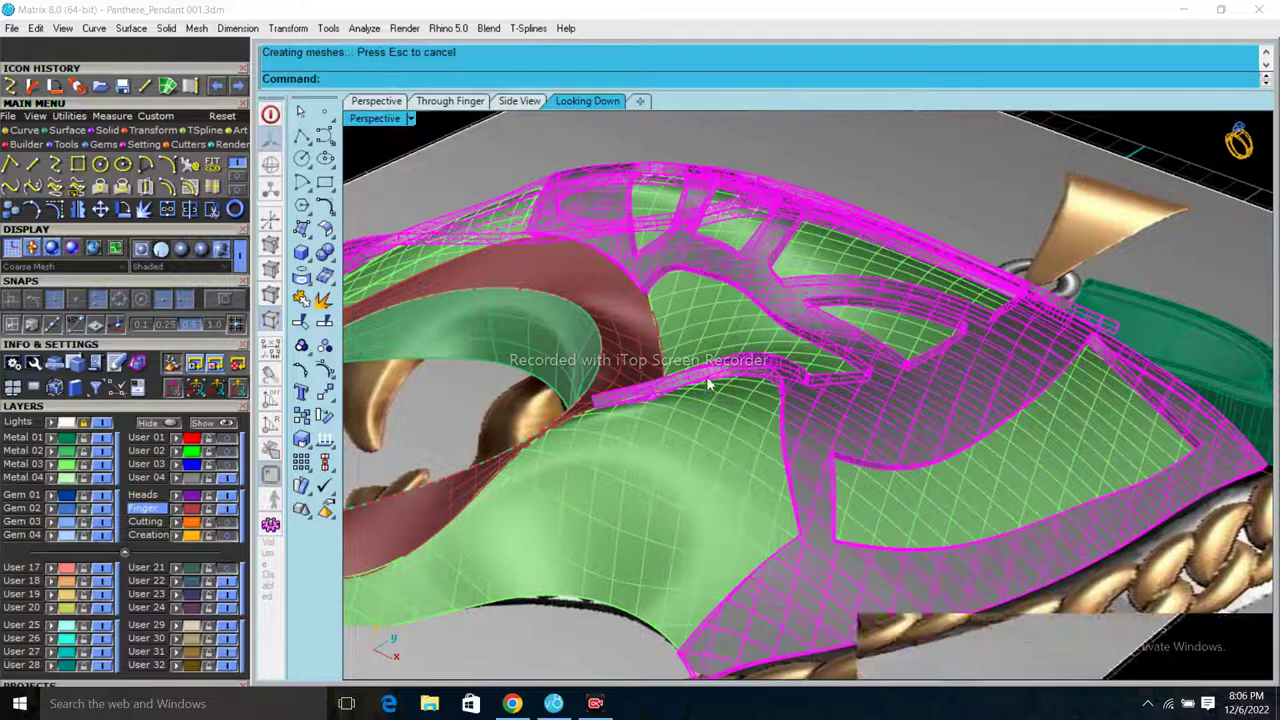
# - Inspect the pendant from several angles and repeat the 0.35 solid offset on the selected band
pyautogui.moveTo(645, 320); pyautogui.dragTo(843, 540, button='right')
pyautogui.scroll(3, 843, 540)
pyautogui.scroll(3, 602, 365)
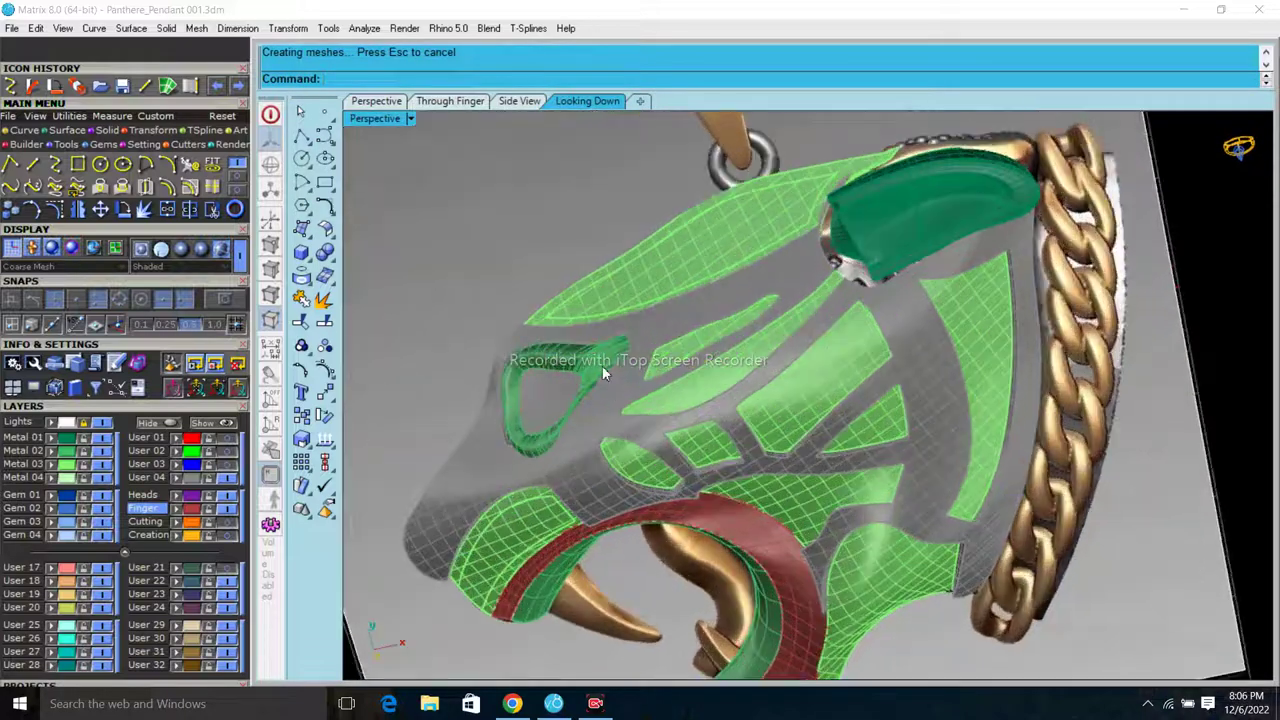
pyautogui.moveTo(602, 365); pyautogui.dragTo(905, 348, button='right')
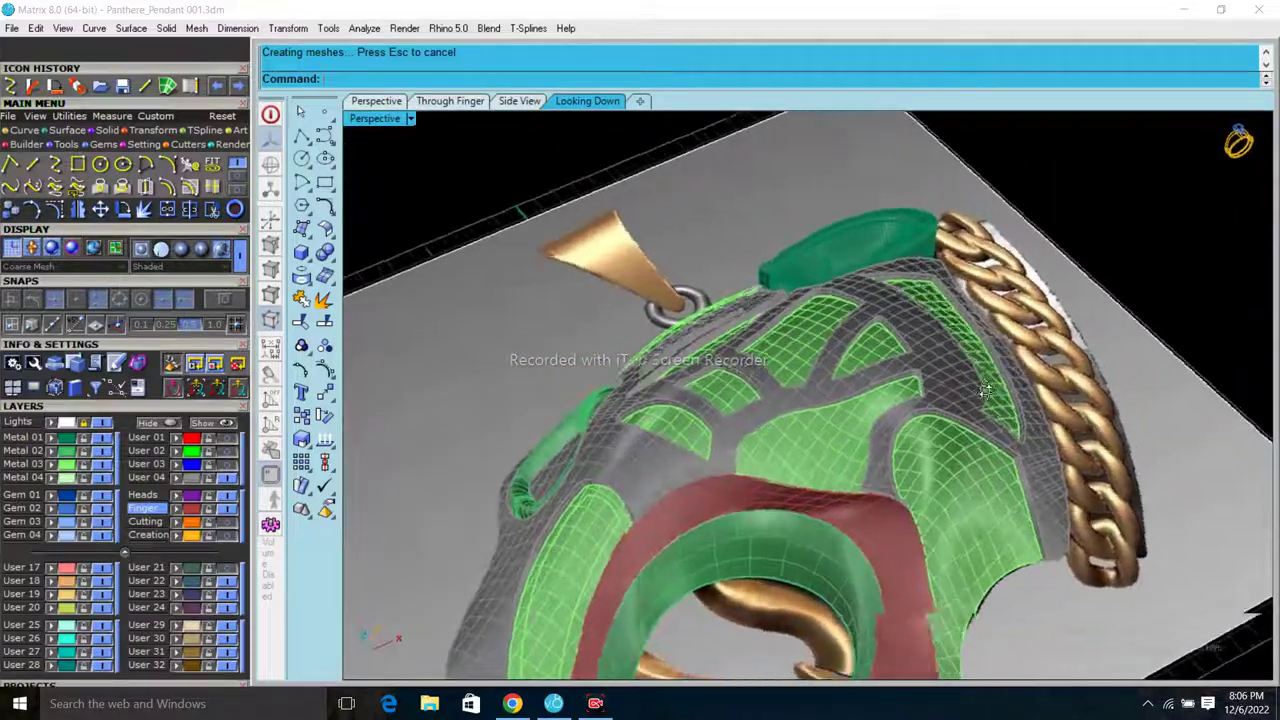
pyautogui.moveTo(905, 348); pyautogui.dragTo(929, 414, button='right')
pyautogui.scroll(-3, 779, 510)
pyautogui.scroll(5, 779, 510)
pyautogui.moveTo(779, 510)
pyautogui.mouseDown(button='right')
pyautogui.moveTo(717, 396)
pyautogui.moveTo(712, 338)
pyautogui.mouseUp(button='right')
pyautogui.press('Return')
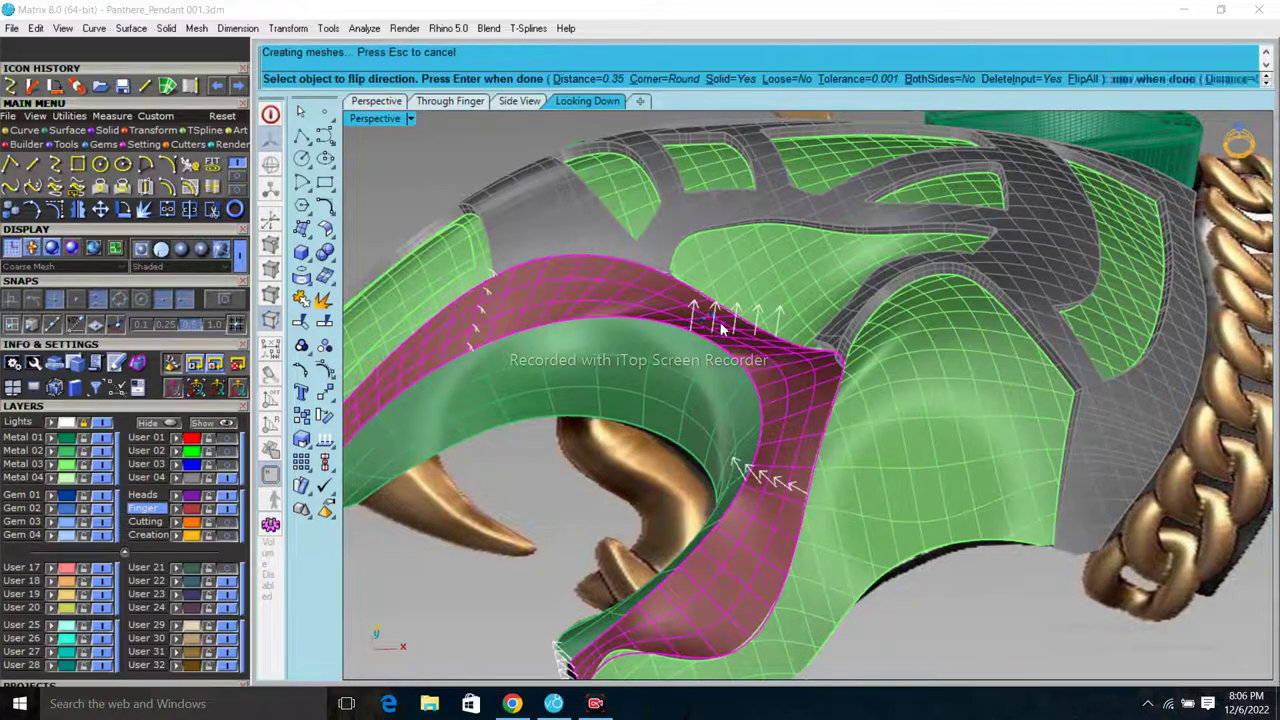
pyautogui.press('Return')
# - Select the green mouth band and offset it 0.35 into a solid band along the jaw
pyautogui.scroll(-3, 906, 594)
pyautogui.press('Escape')
pyautogui.scroll(3, 830, 532)
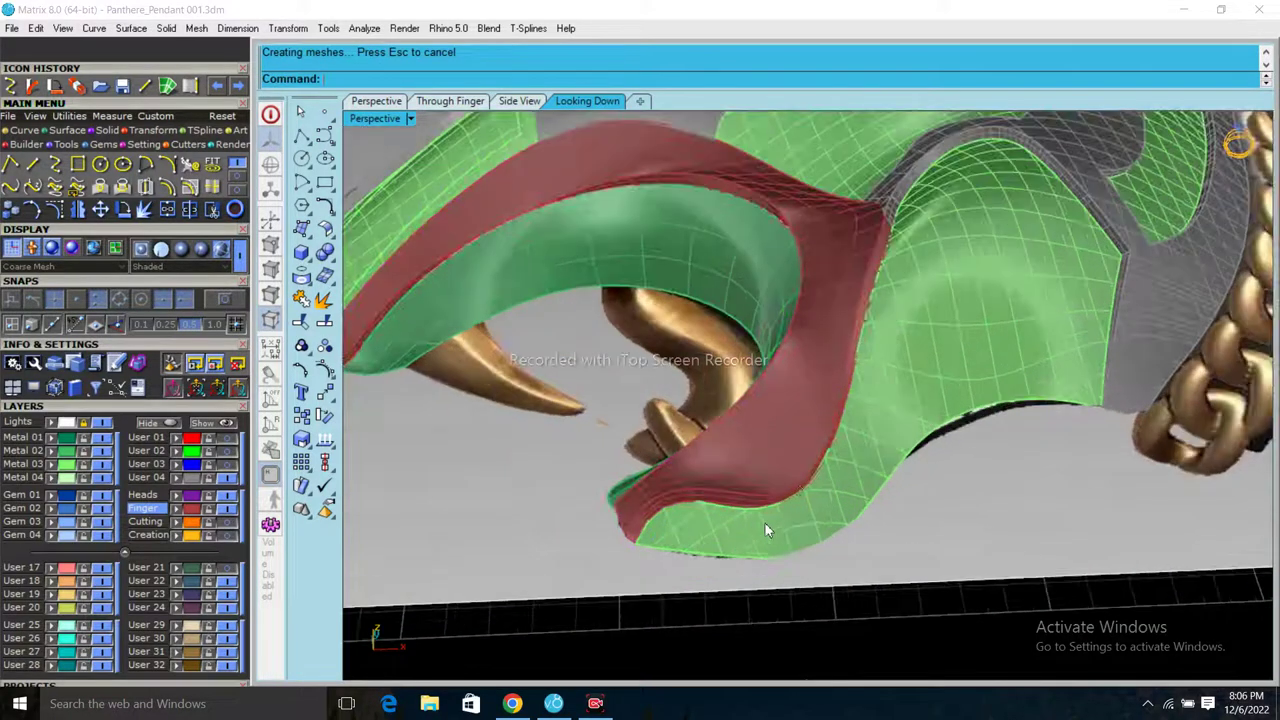
pyautogui.moveTo(766, 529)
pyautogui.mouseDown(button='right')
pyautogui.moveTo(800, 434)
pyautogui.moveTo(686, 446)
pyautogui.moveTo(619, 515)
pyautogui.moveTo(646, 529)
pyautogui.moveTo(881, 505)
pyautogui.moveTo(1022, 474)
pyautogui.moveTo(1013, 502)
pyautogui.moveTo(963, 500)
pyautogui.moveTo(914, 531)
pyautogui.mouseUp(button='right')
pyautogui.scroll(2, 914, 531)
pyautogui.scroll(3, 718, 310)
pyautogui.click(685, 359)
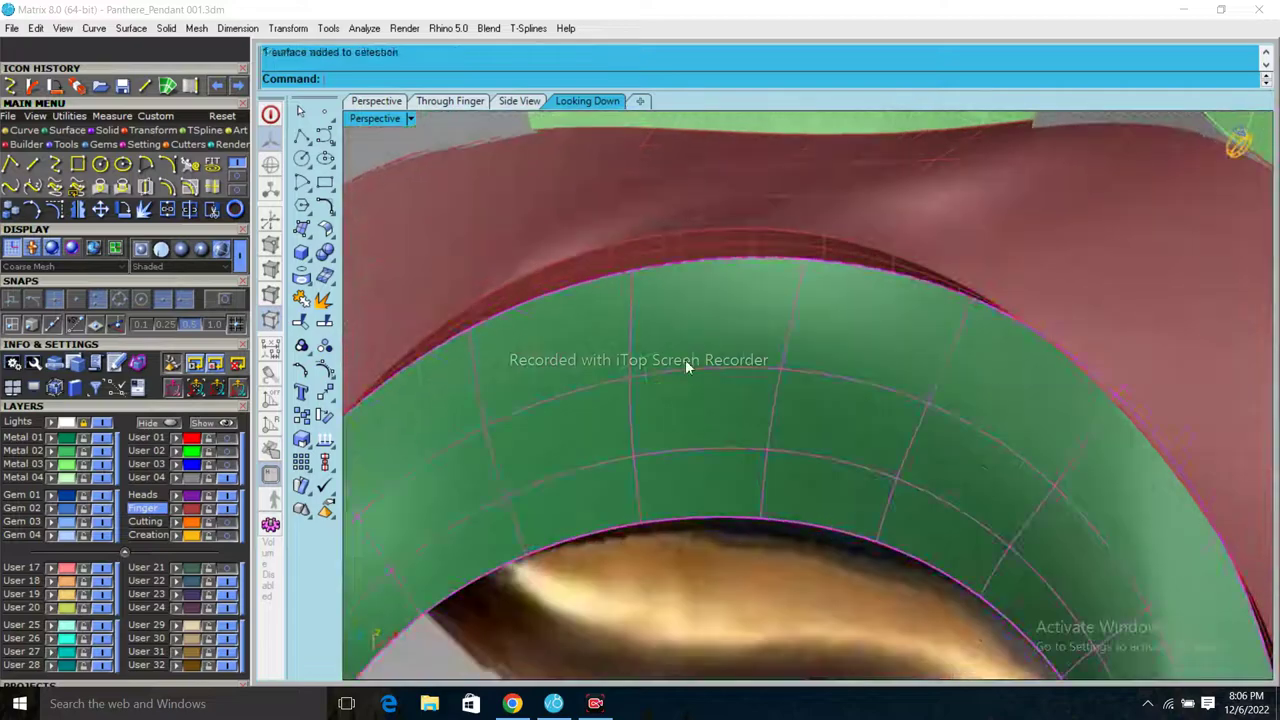
pyautogui.scroll(-3, 685, 359)
pyautogui.rightClick(792, 375)
pyautogui.rightClick(781, 370)
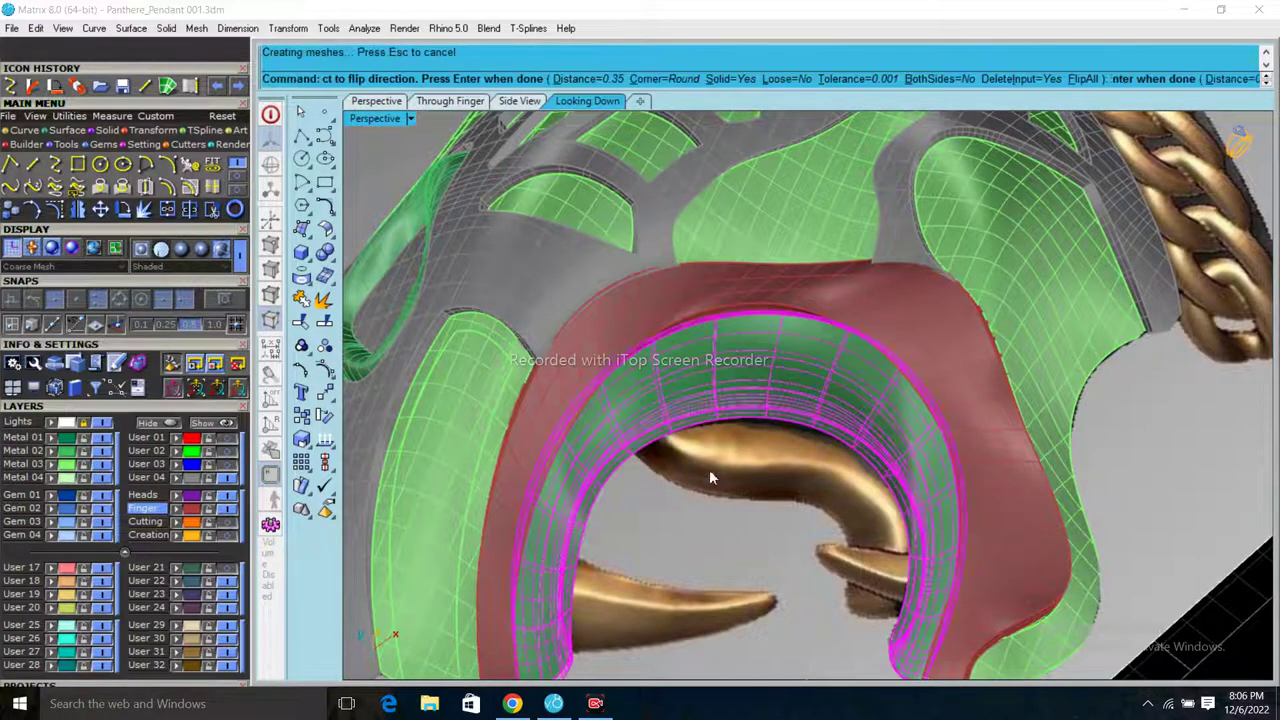
# - Orbit around the whole pendant to check the new jaw band
pyautogui.moveTo(757, 528)
pyautogui.mouseDown(button='right')
pyautogui.moveTo(803, 379)
pyautogui.moveTo(675, 528)
pyautogui.moveTo(627, 520)
pyautogui.moveTo(770, 421)
pyautogui.moveTo(779, 383)
pyautogui.mouseUp(button='right')
pyautogui.scroll(3, 675, 528)
pyautogui.scroll(-2, 627, 520)
pyautogui.moveTo(784, 413)
pyautogui.mouseDown(button='right')
pyautogui.moveTo(502, 201)
pyautogui.moveTo(569, 157)
pyautogui.moveTo(714, 143)
pyautogui.moveTo(814, 151)
pyautogui.moveTo(1062, 557)
pyautogui.mouseUp(button='right')
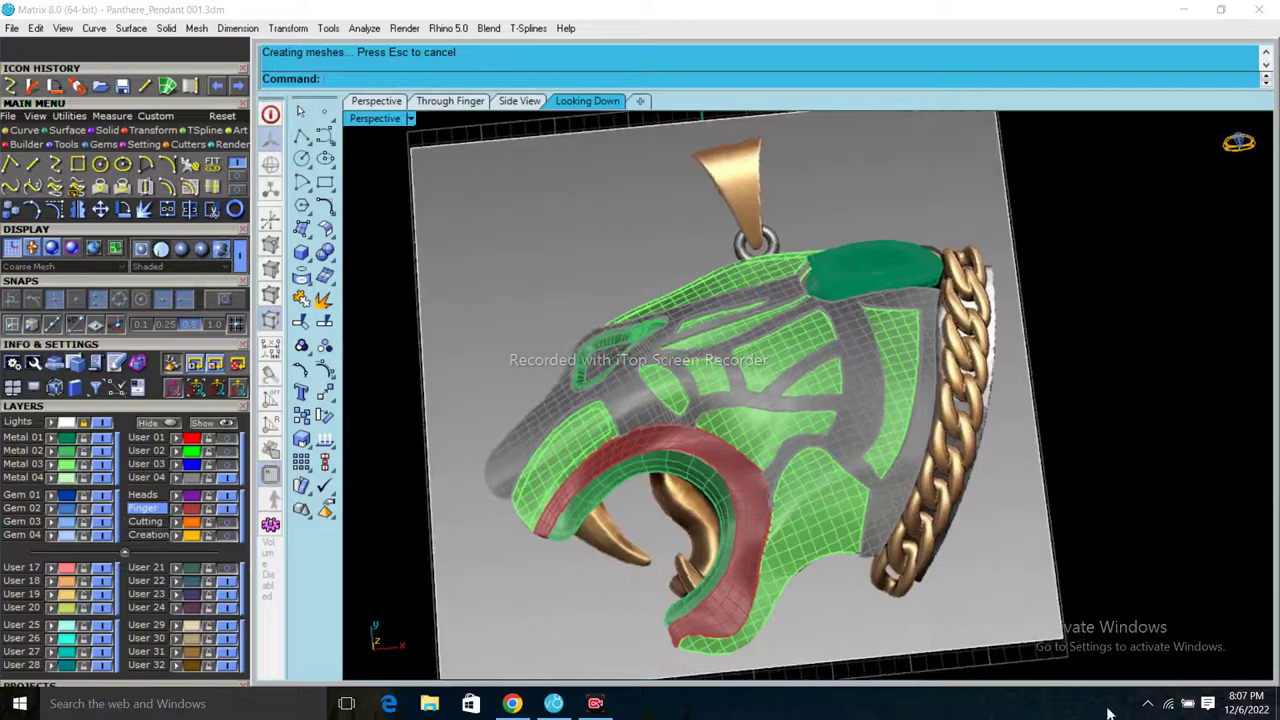
pyautogui.moveTo(1060, 640)
pyautogui.mouseDown(button='right')
pyautogui.moveTo(645, 339)
pyautogui.moveTo(716, 497)
pyautogui.mouseUp(button='right')
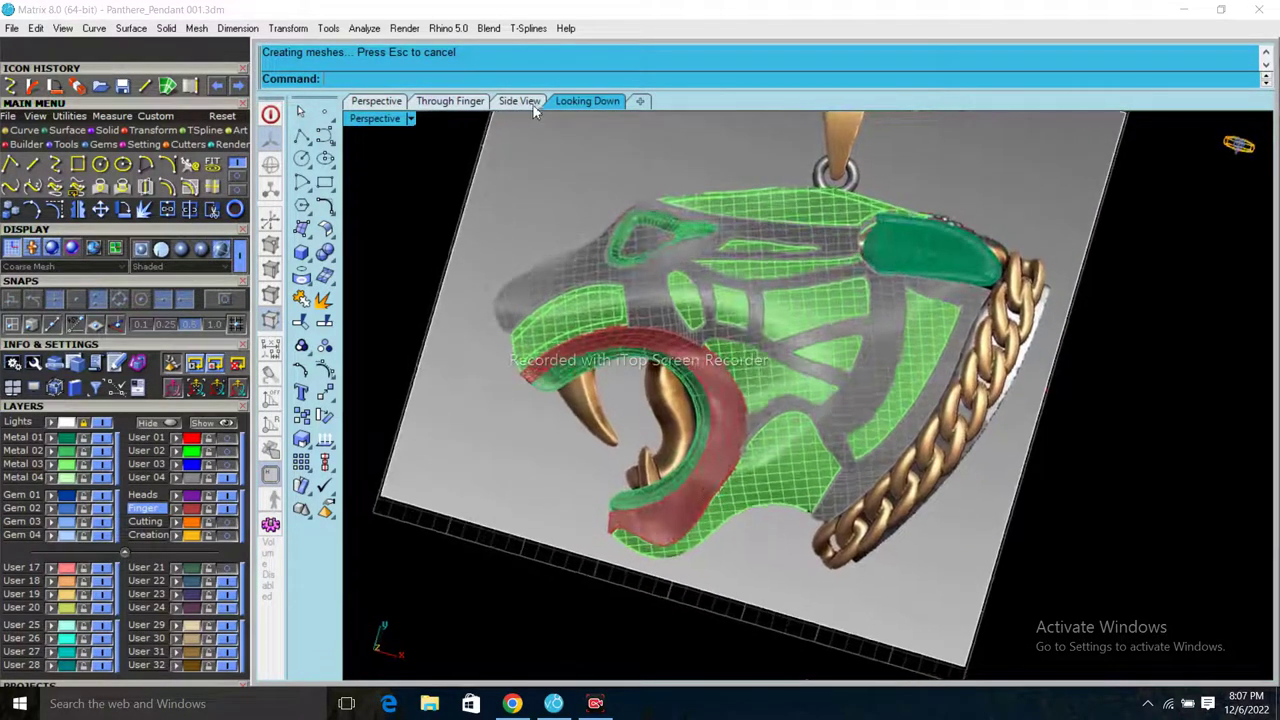
# - In the top view, trace the fang's upper and lower edges with two interpolated curves meeting at its tip
pyautogui.doubleClick(379, 122)
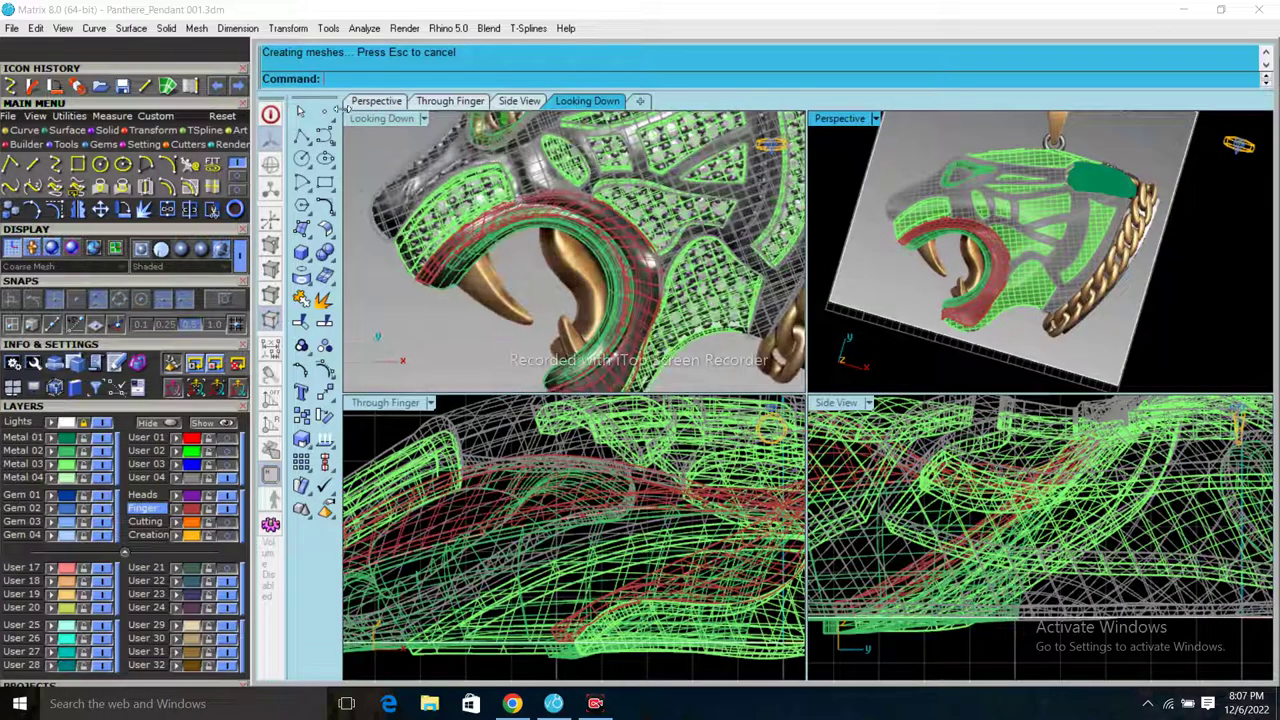
pyautogui.doubleClick(366, 123)
pyautogui.scroll(3, 608, 457)
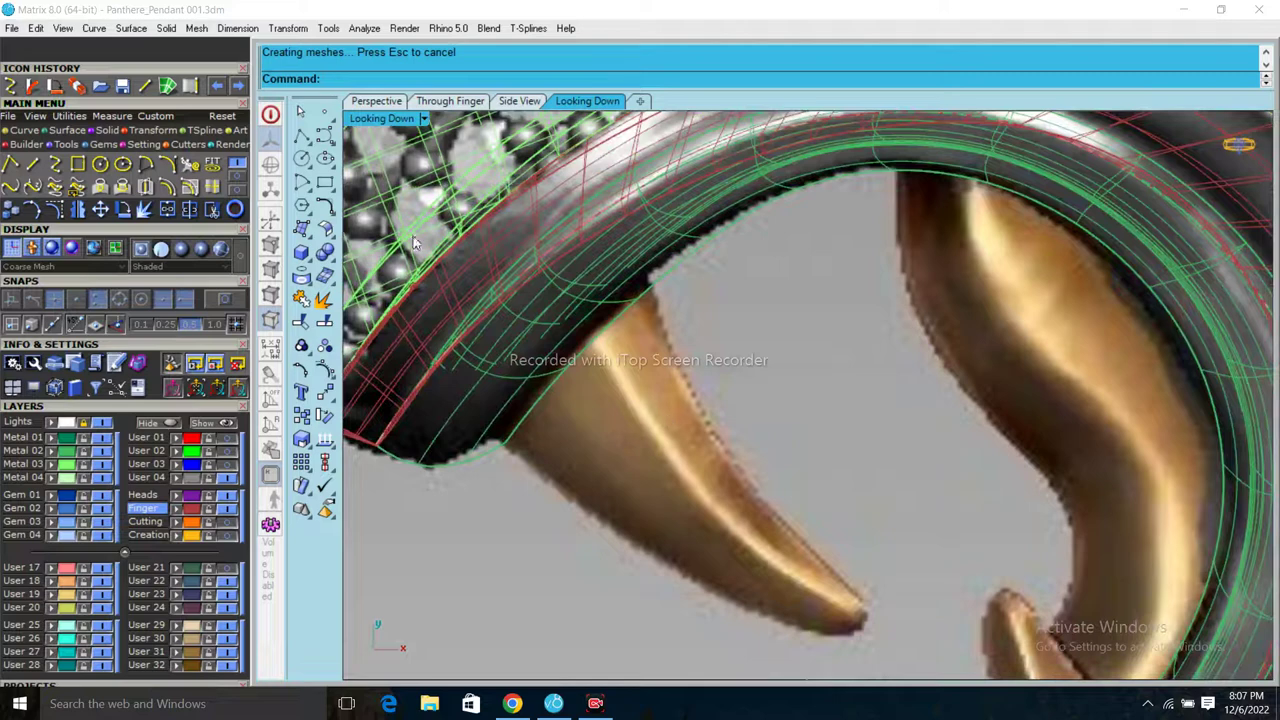
pyautogui.click(14, 86)
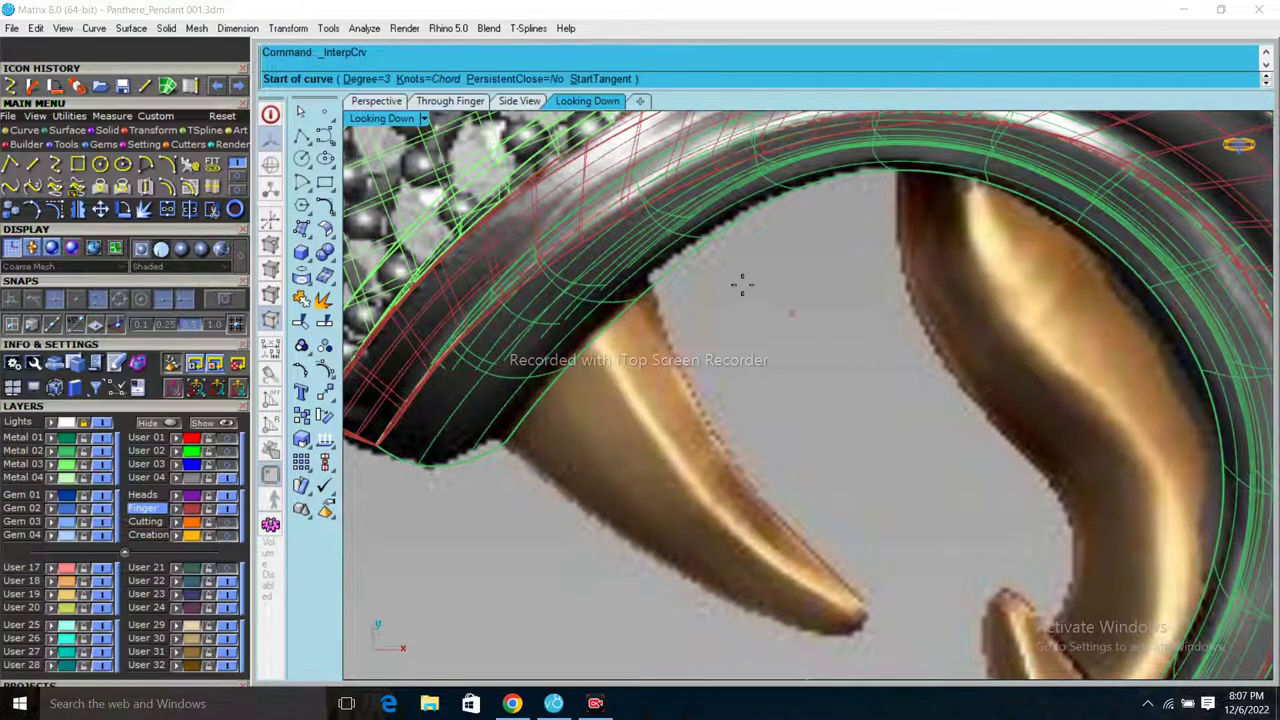
pyautogui.click(643, 272)
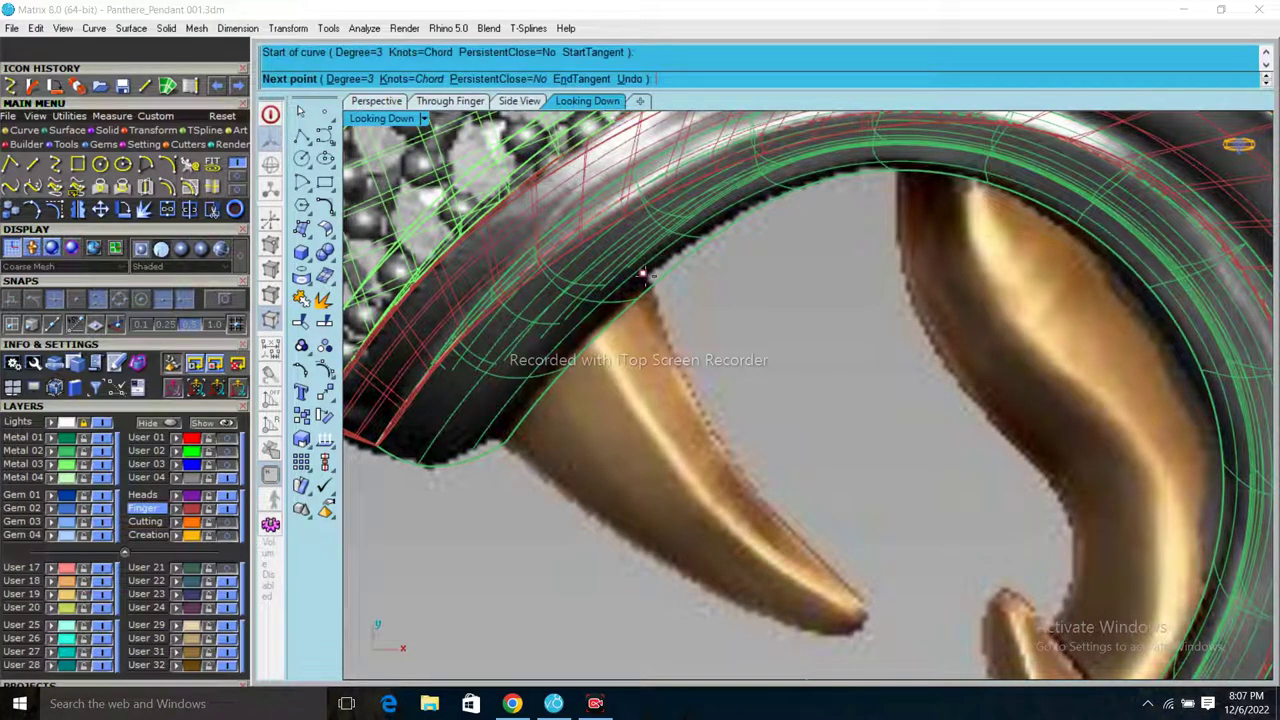
pyautogui.click(703, 417)
pyautogui.click(867, 609)
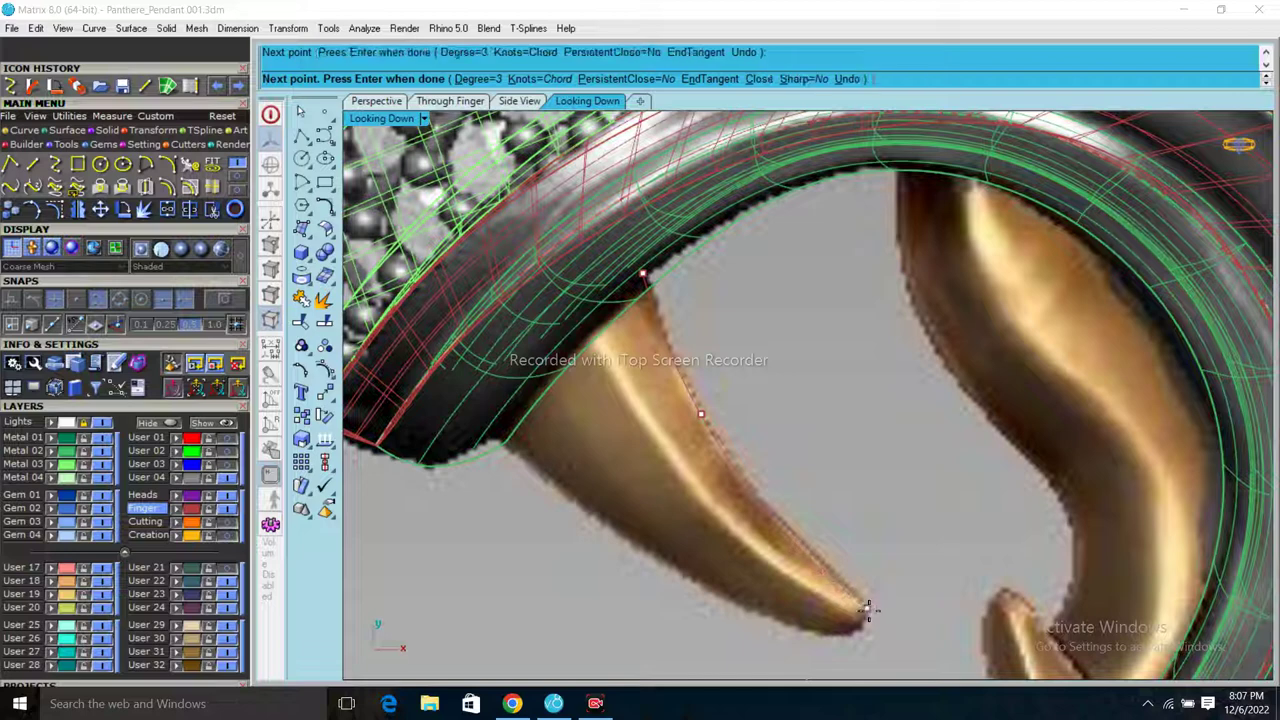
pyautogui.press('Return')
pyautogui.press('Return')
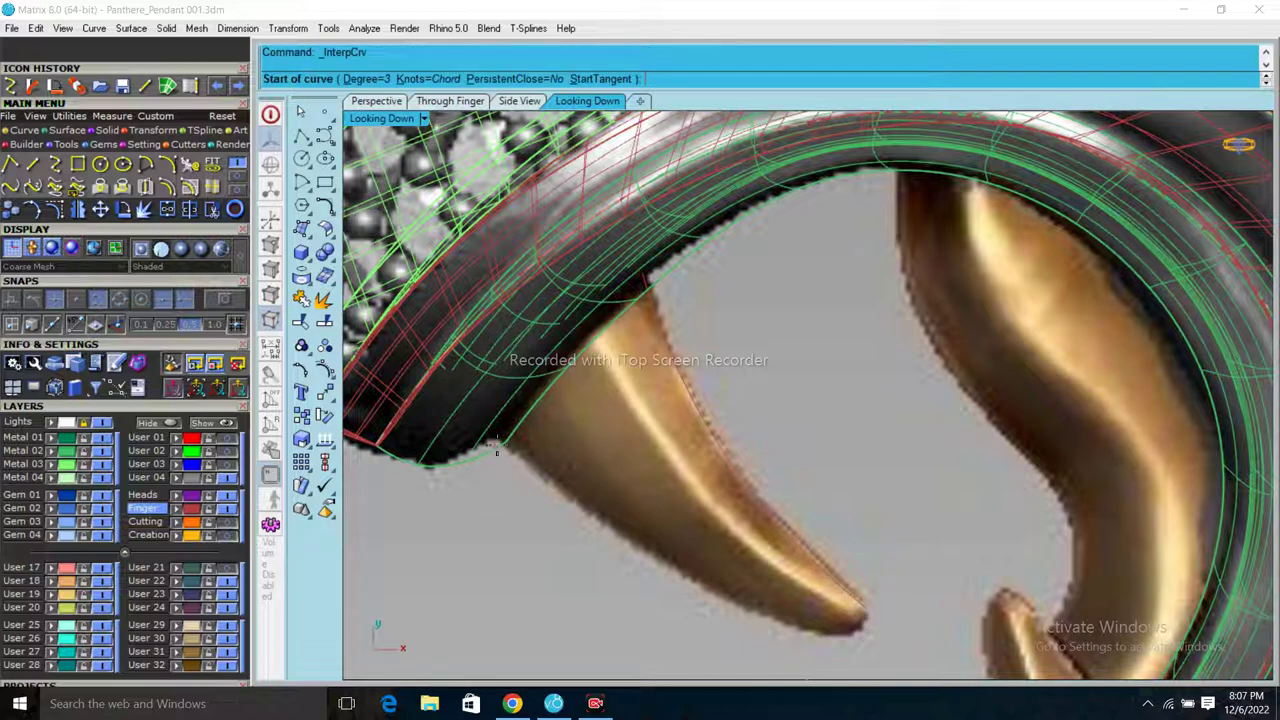
pyautogui.click(496, 446)
pyautogui.click(602, 522)
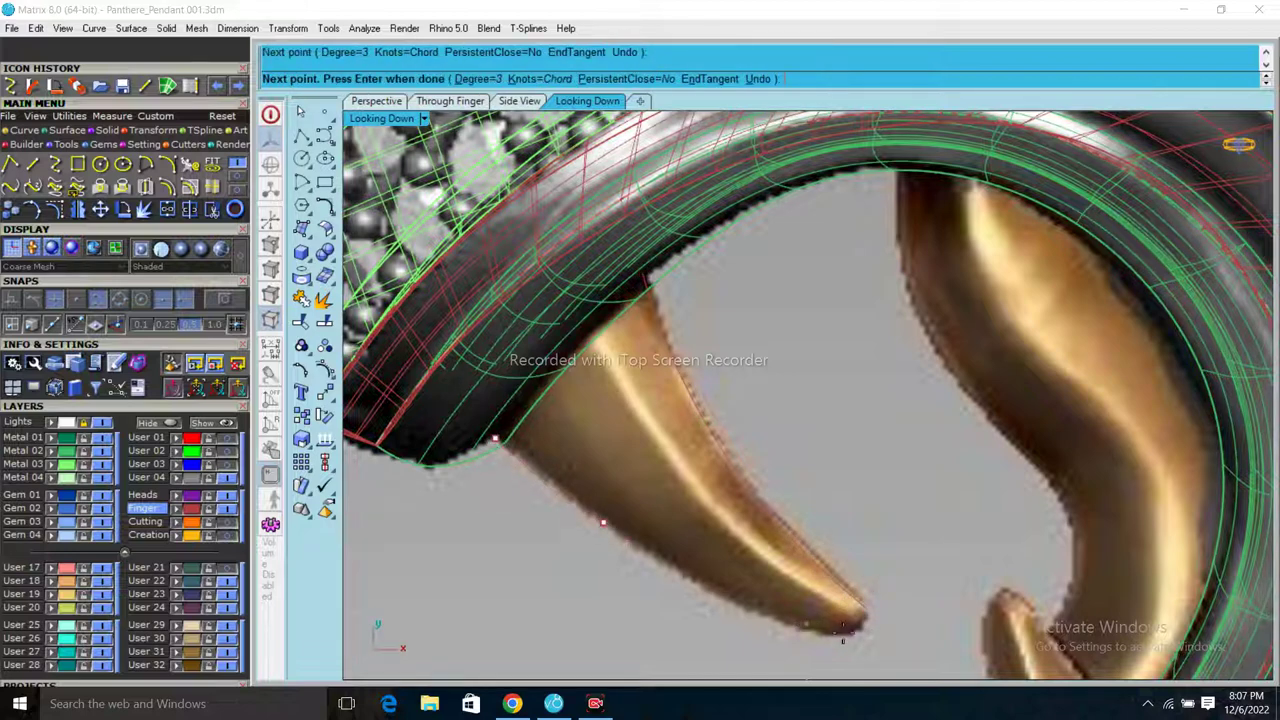
pyautogui.click(830, 636)
pyautogui.press('Return')
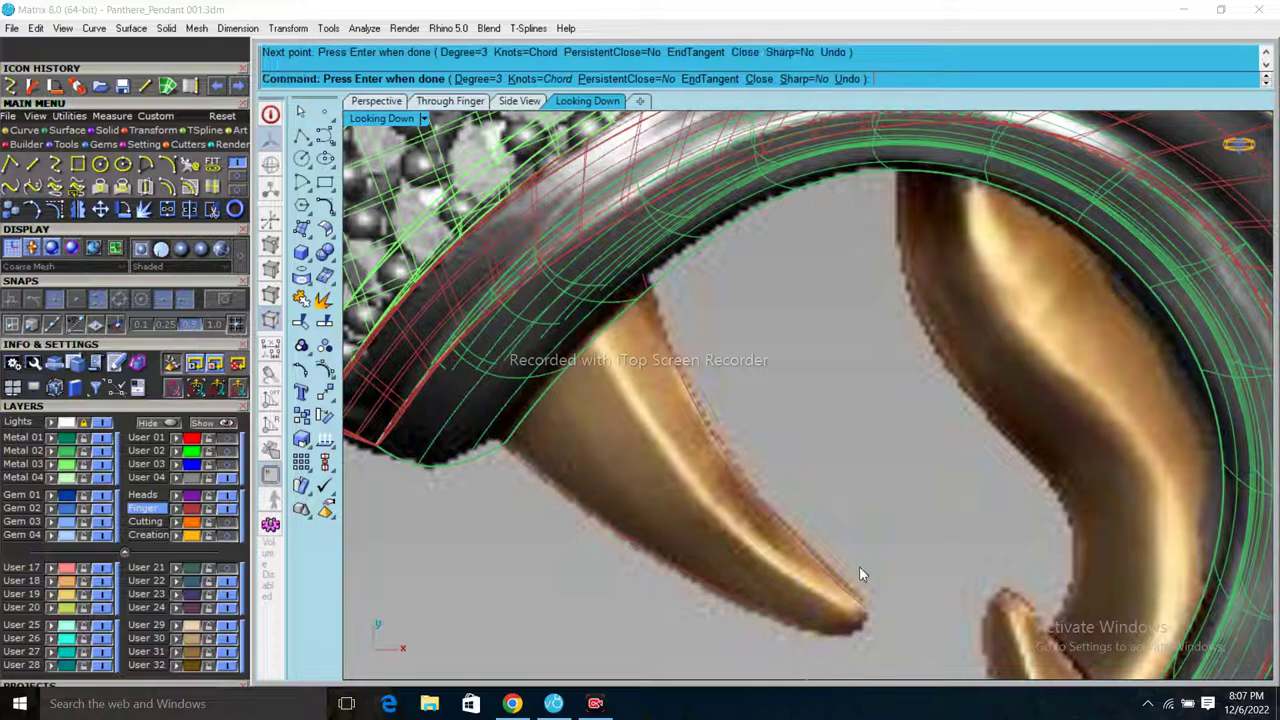
# - Blend the two fang edge curves at the tip and join all three into one outline
pyautogui.click(12, 187)
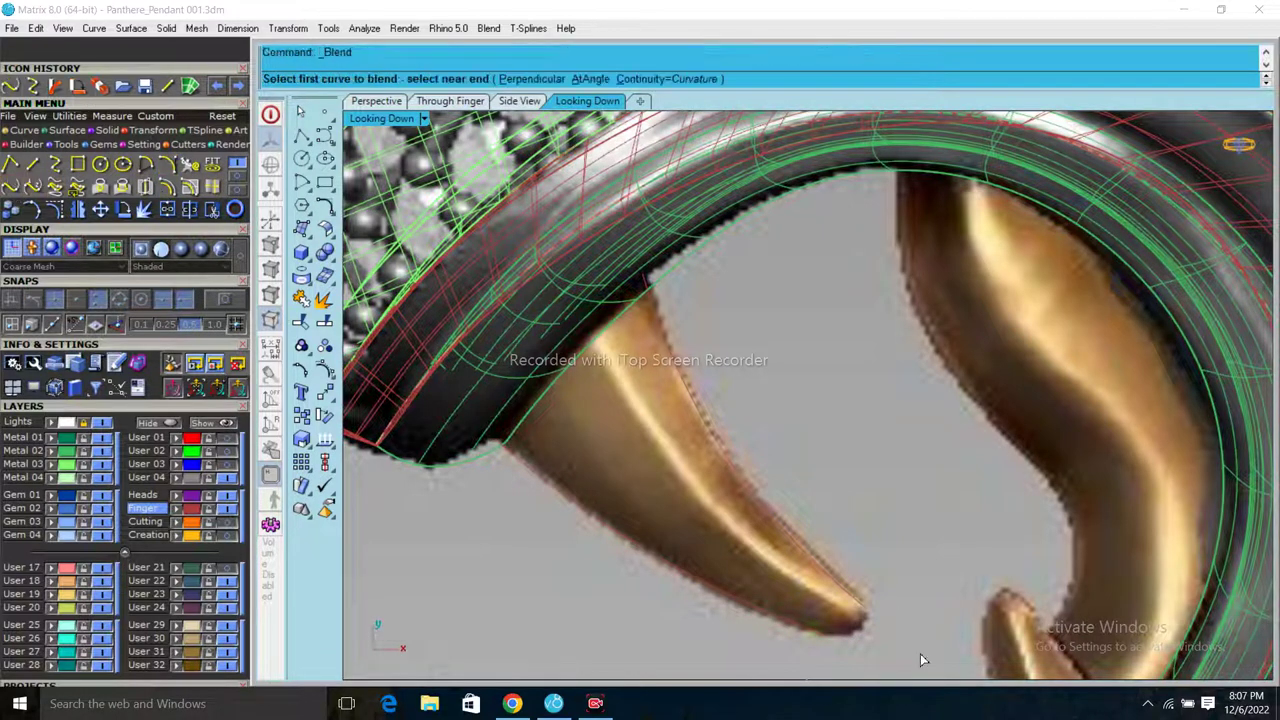
pyautogui.click(843, 607)
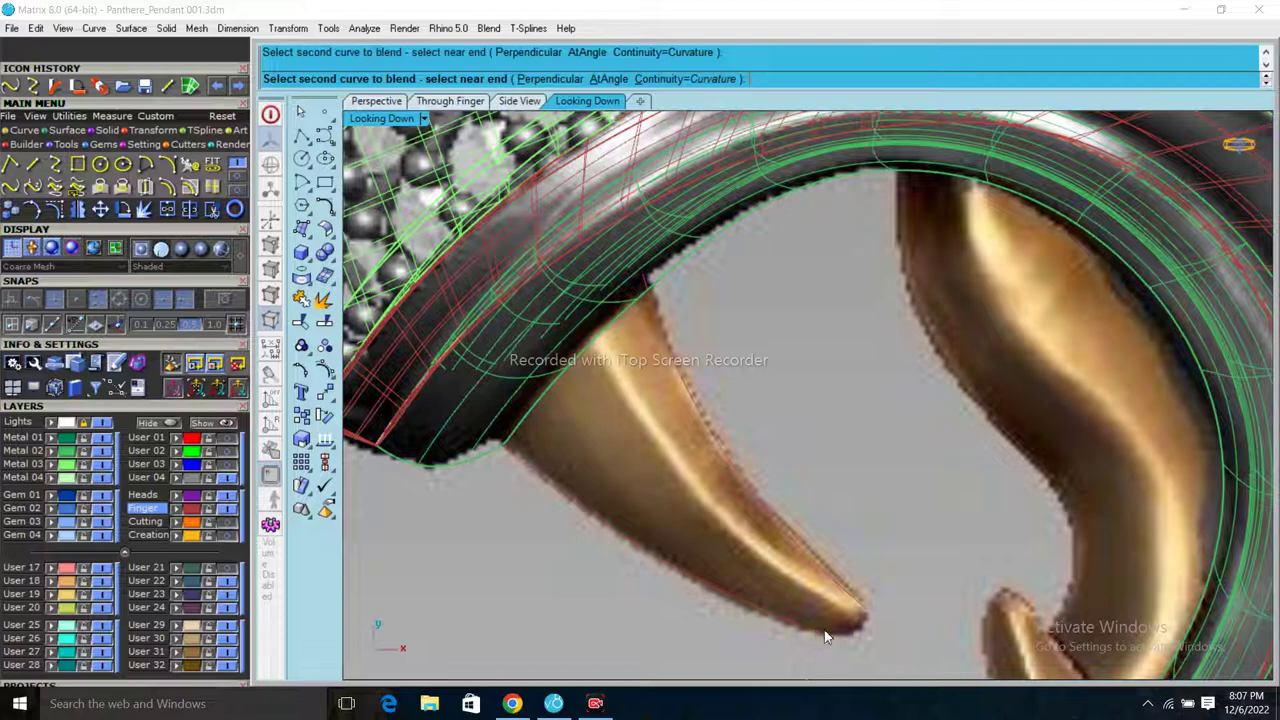
pyautogui.click(740, 510)
pyautogui.moveTo(737, 497); pyautogui.dragTo(740, 554, button='right')
pyautogui.click(758, 525)
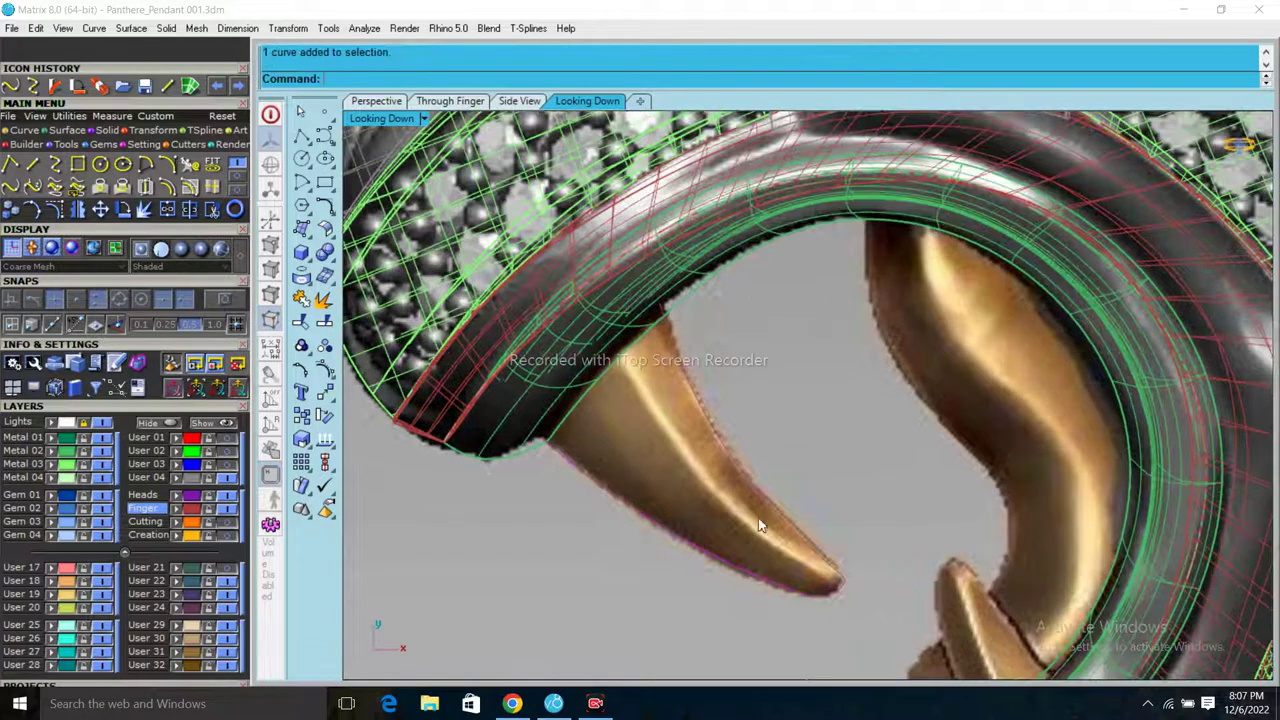
pyautogui.click(840, 591)
pyautogui.hotkey('ctrl', 'j')
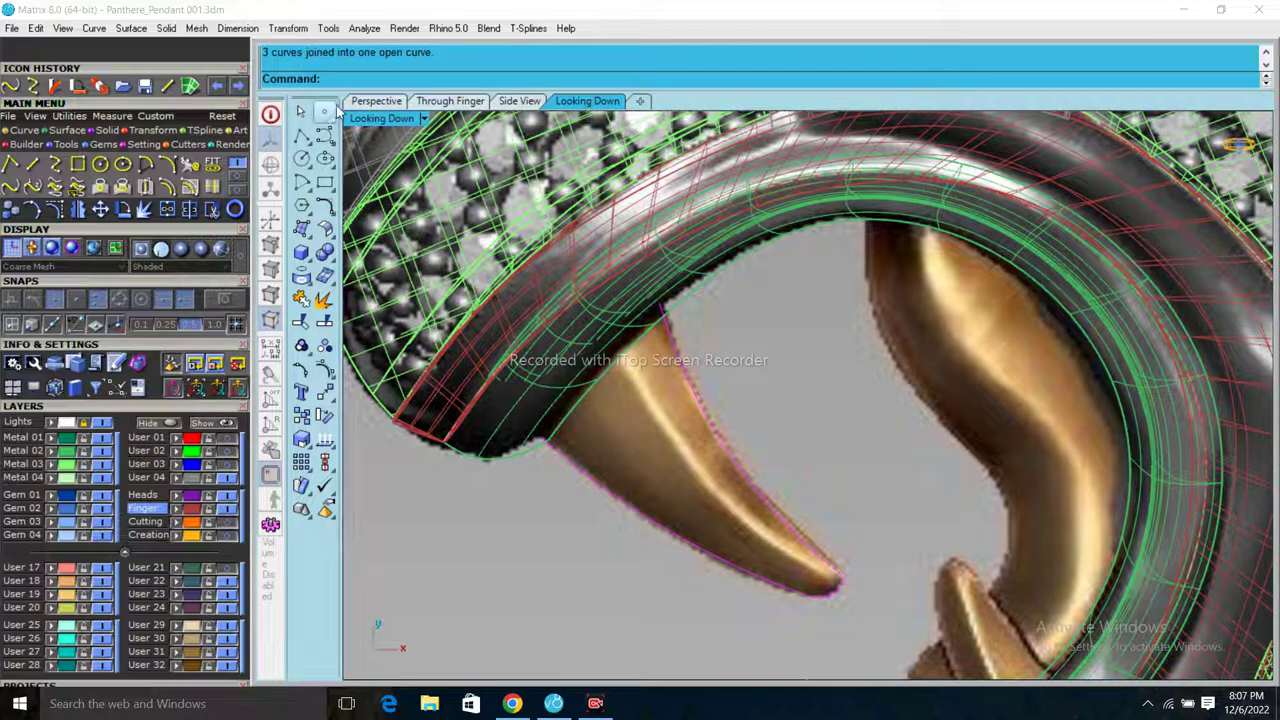
# - Draw an arc across the fang base from its lower corner to the outline's end
pyautogui.hotkey('ctrl', 'm')
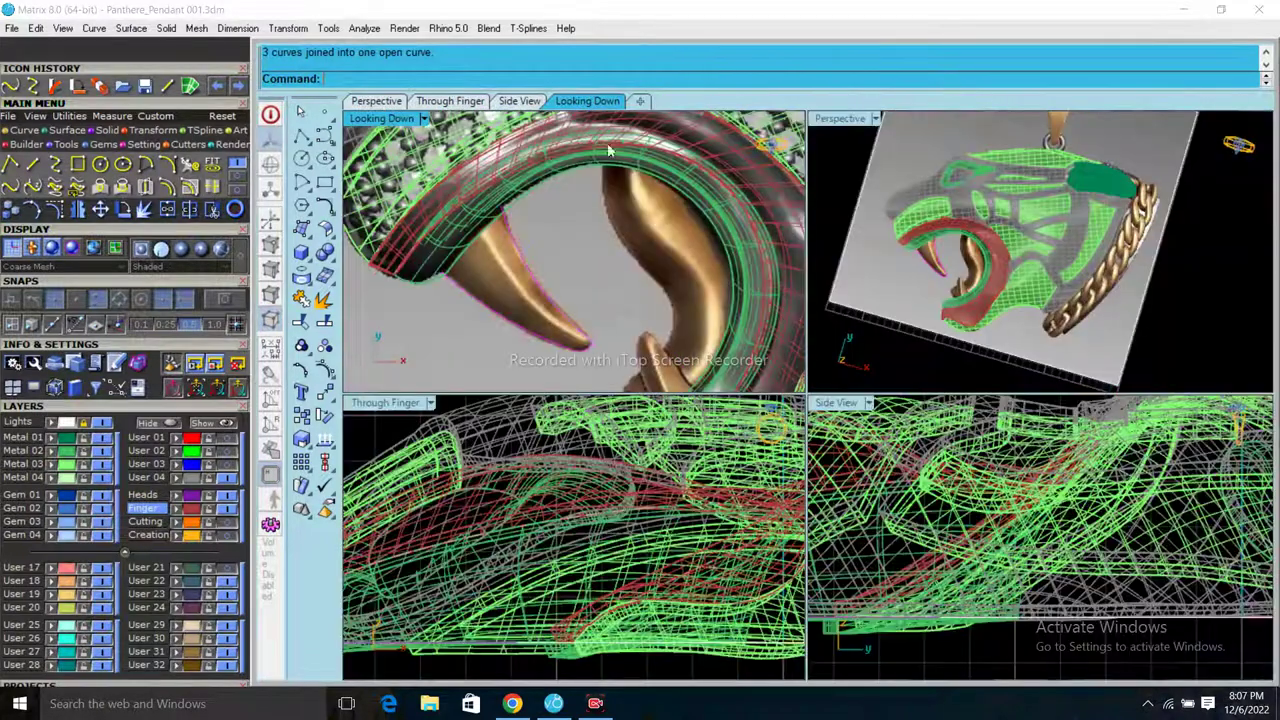
pyautogui.doubleClick(827, 121)
pyautogui.scroll(3, 655, 355)
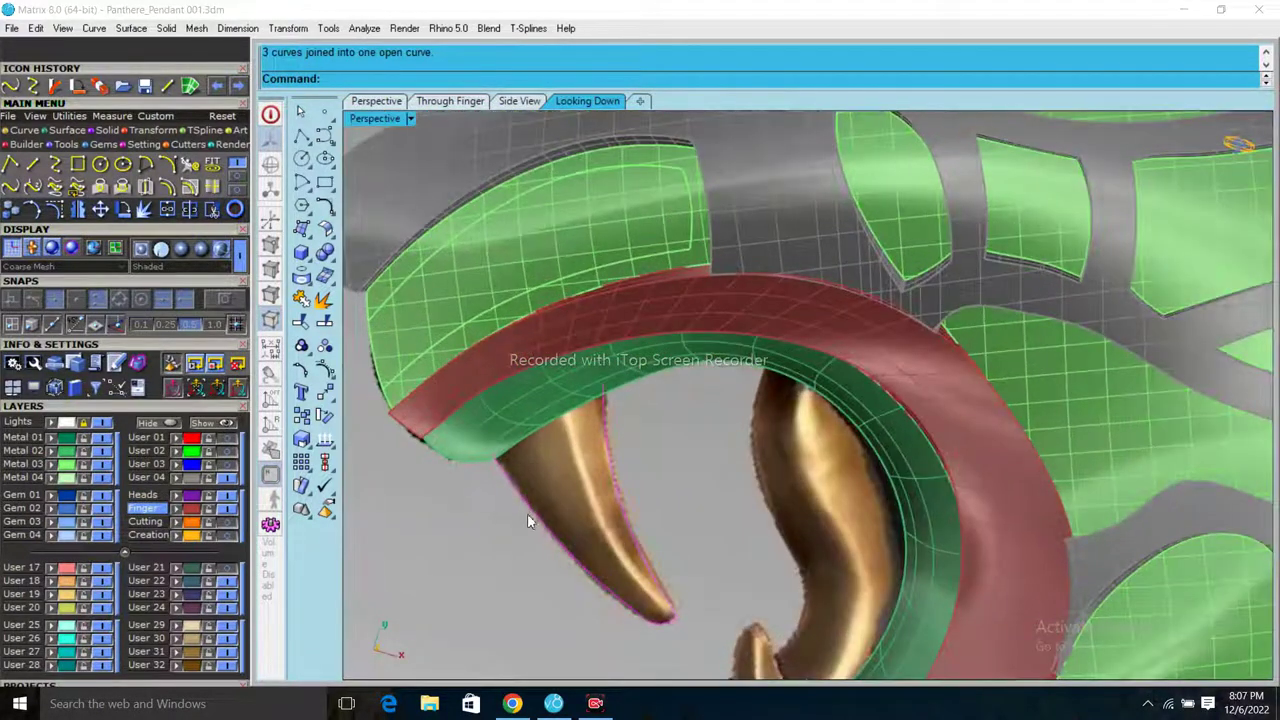
pyautogui.scroll(3, 655, 355)
pyautogui.moveTo(650, 335)
pyautogui.mouseDown(button='right')
pyautogui.moveTo(612, 408)
pyautogui.moveTo(621, 434)
pyautogui.mouseUp(button='right')
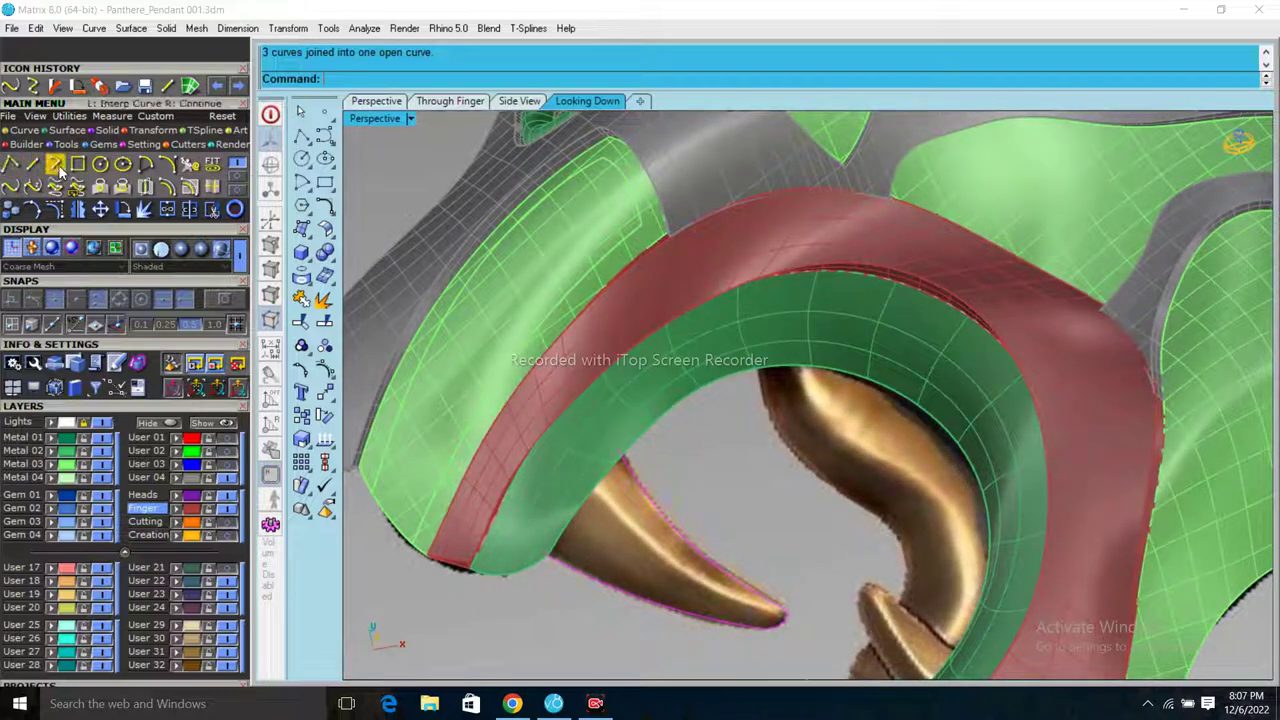
pyautogui.click(239, 185)
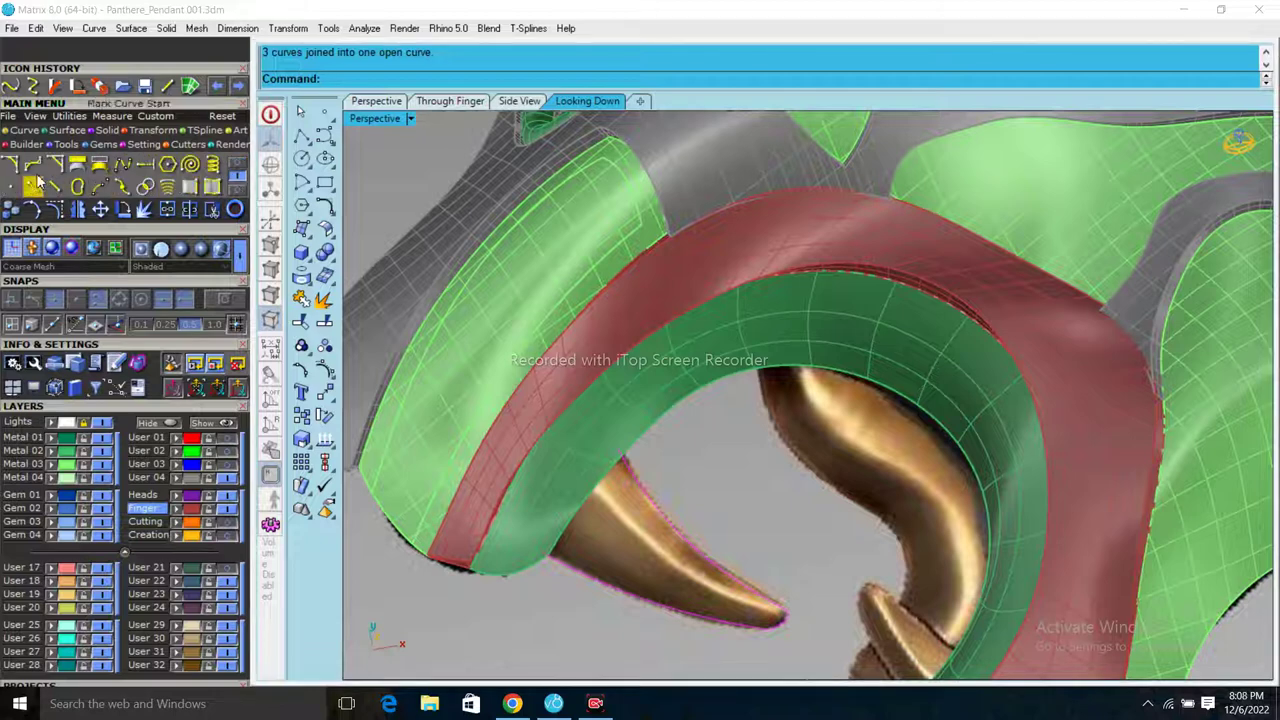
pyautogui.click(236, 172)
pyautogui.click(158, 167)
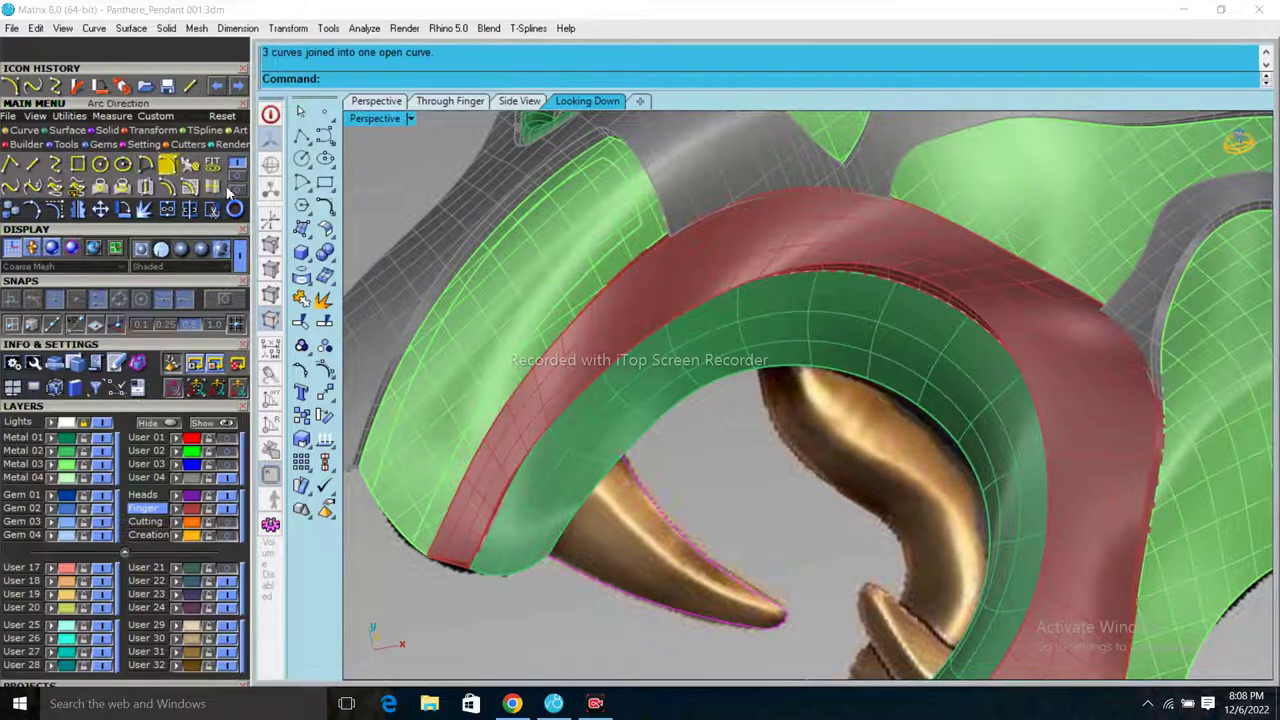
pyautogui.click(557, 577)
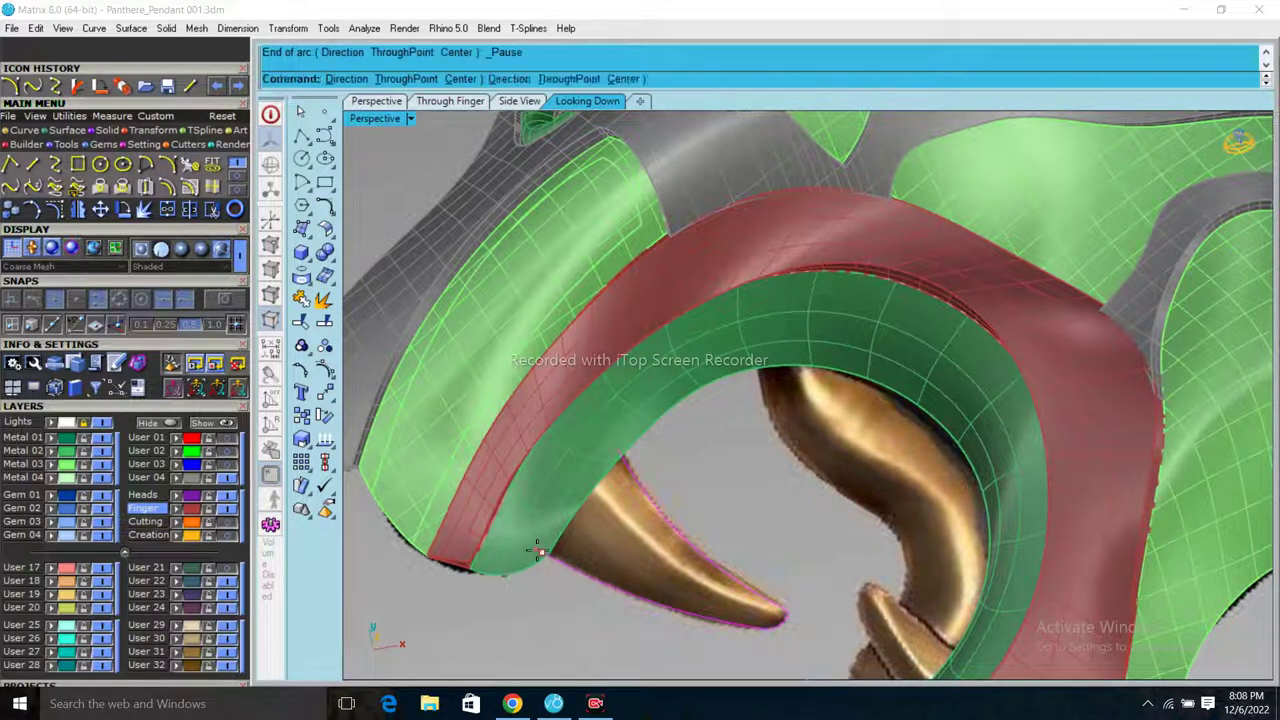
pyautogui.click(624, 450)
pyautogui.moveTo(624, 450); pyautogui.dragTo(617, 343, button='right')
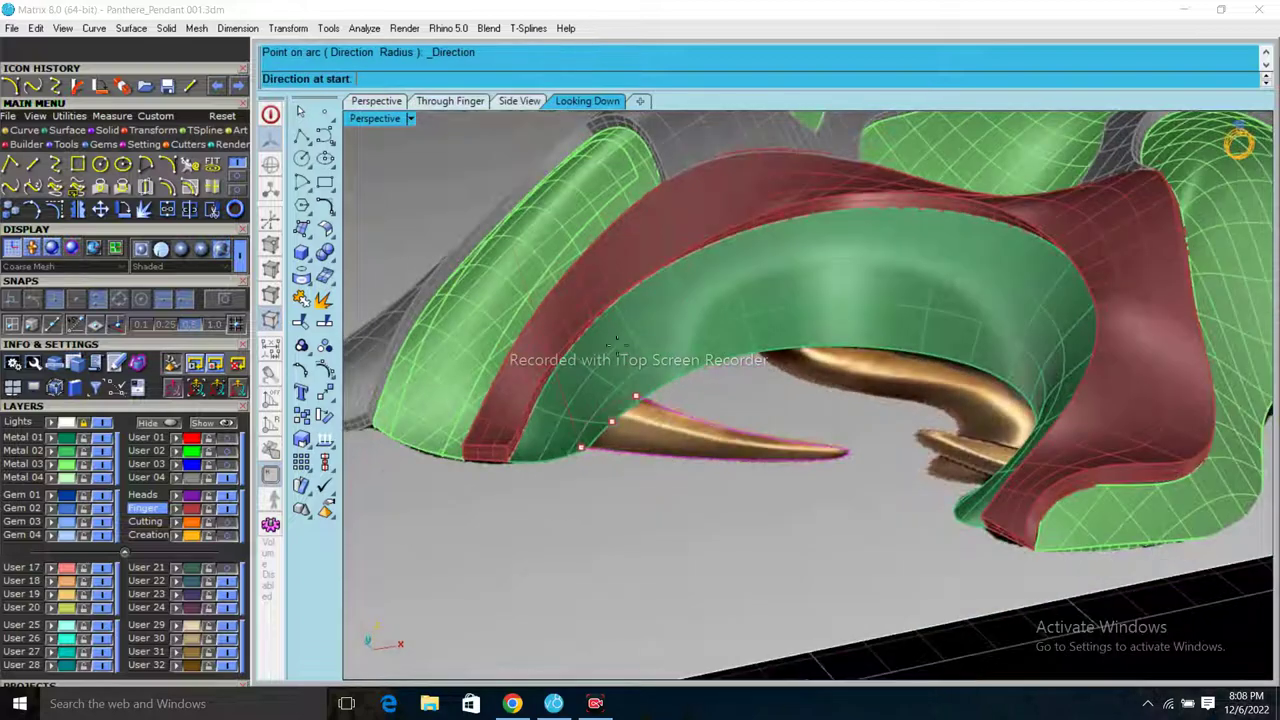
pyautogui.doubleClick(378, 120)
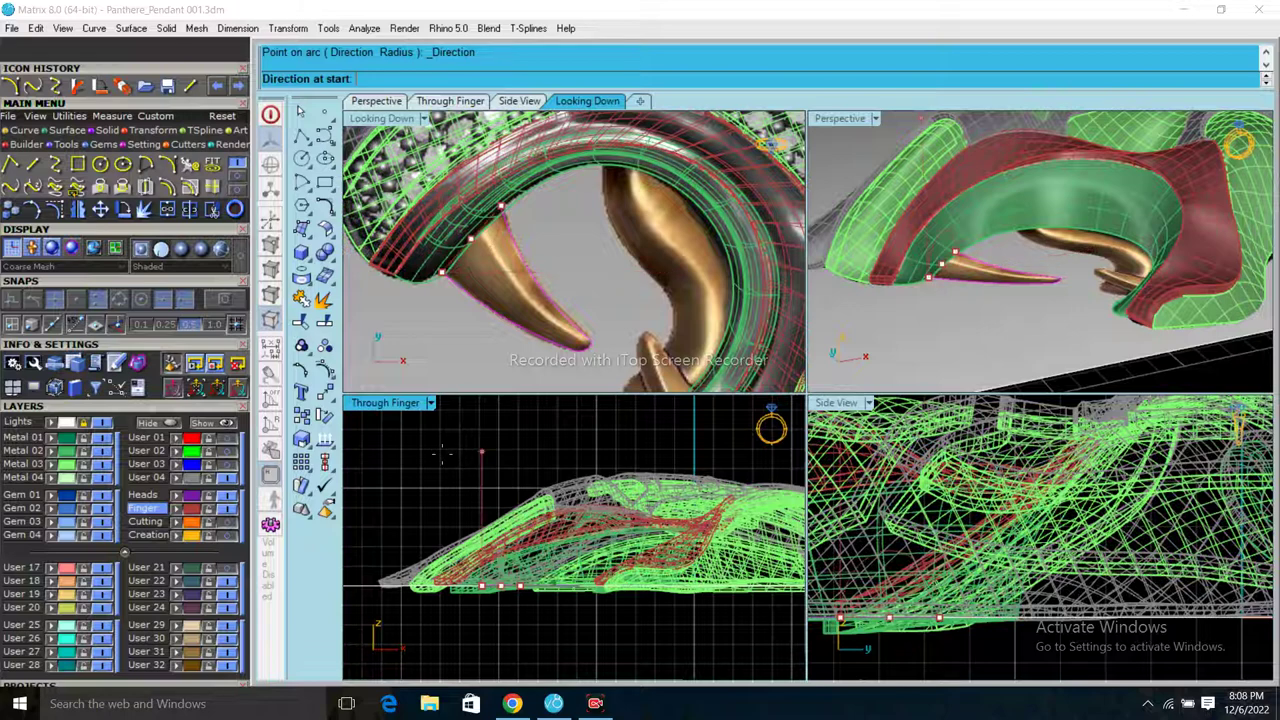
pyautogui.press('Escape')
# - Explode the joined fang outline into three separate curve segments
pyautogui.doubleClick(849, 119)
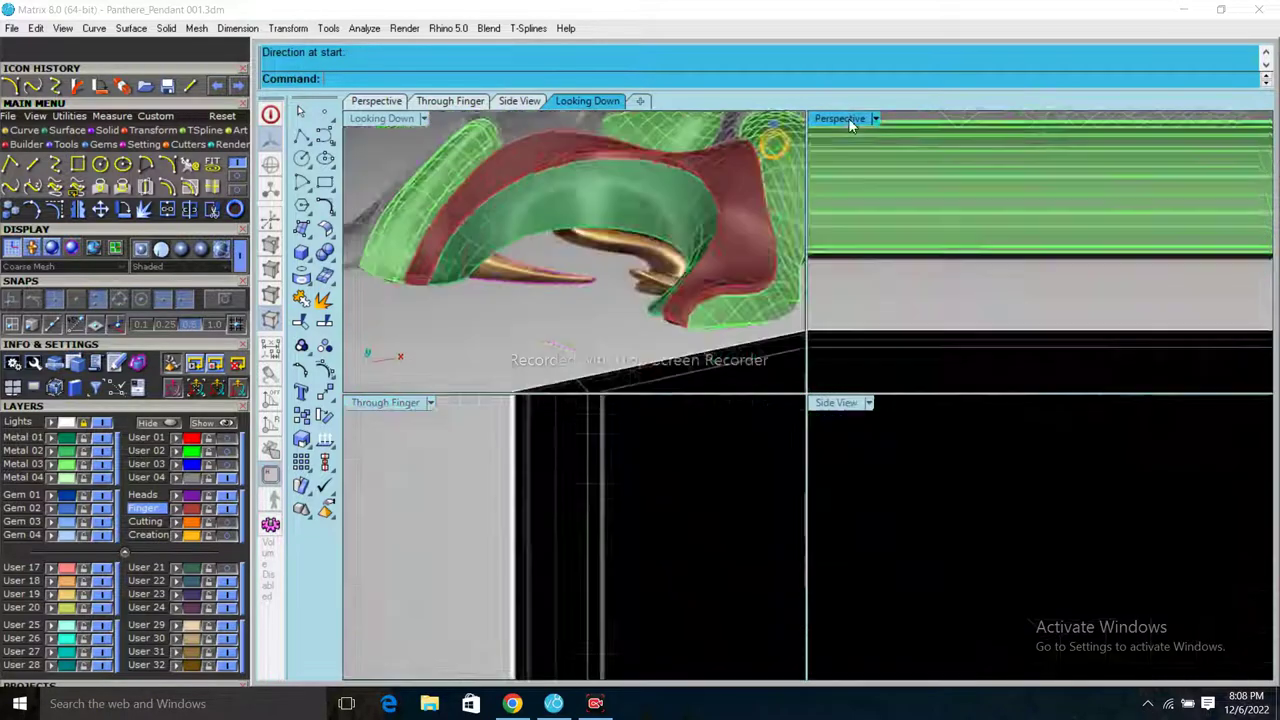
pyautogui.scroll(3, 600, 392)
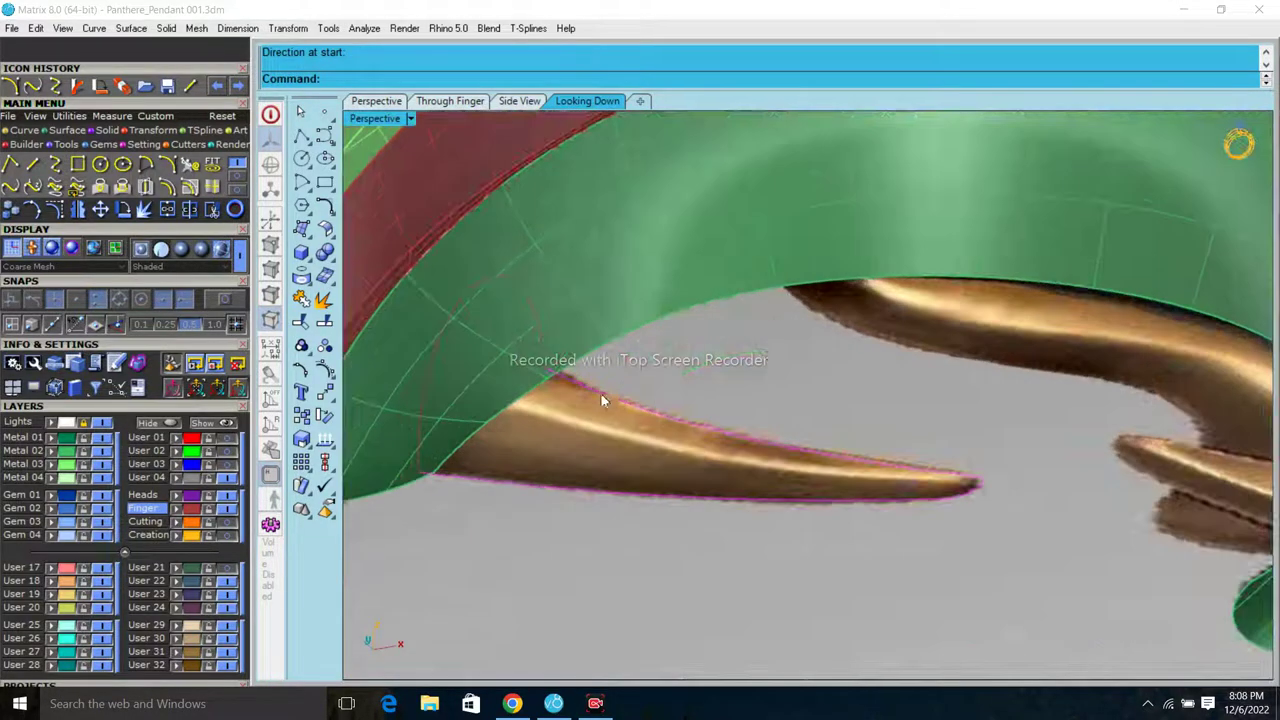
pyautogui.click(456, 306)
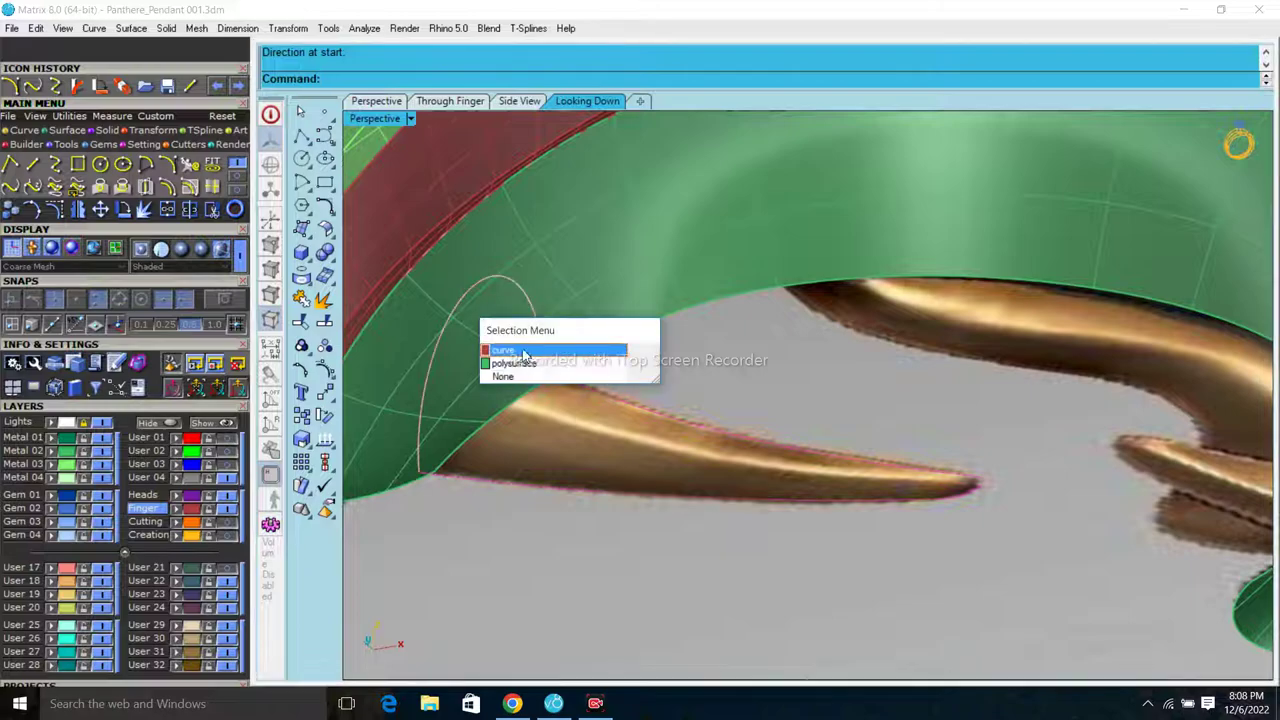
pyautogui.moveTo(645, 394)
pyautogui.mouseDown(button='right')
pyautogui.moveTo(700, 367)
pyautogui.moveTo(673, 343)
pyautogui.moveTo(565, 542)
pyautogui.mouseUp(button='right')
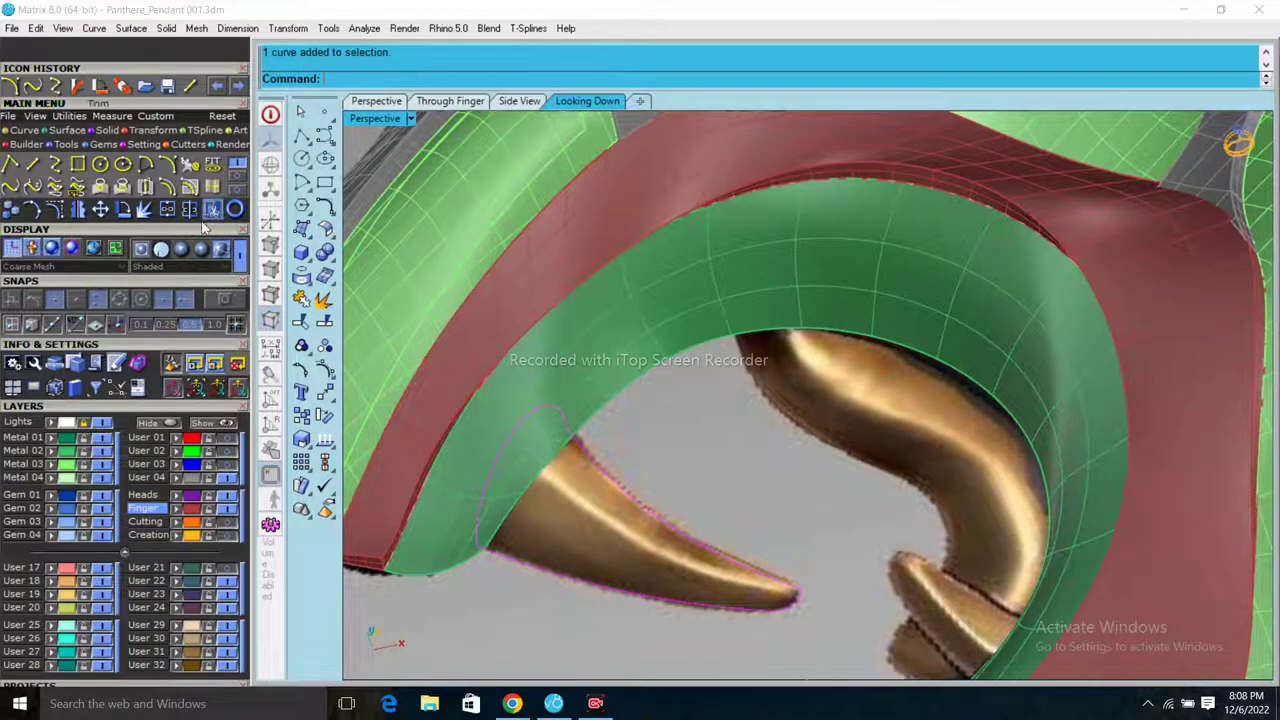
pyautogui.click(145, 208)
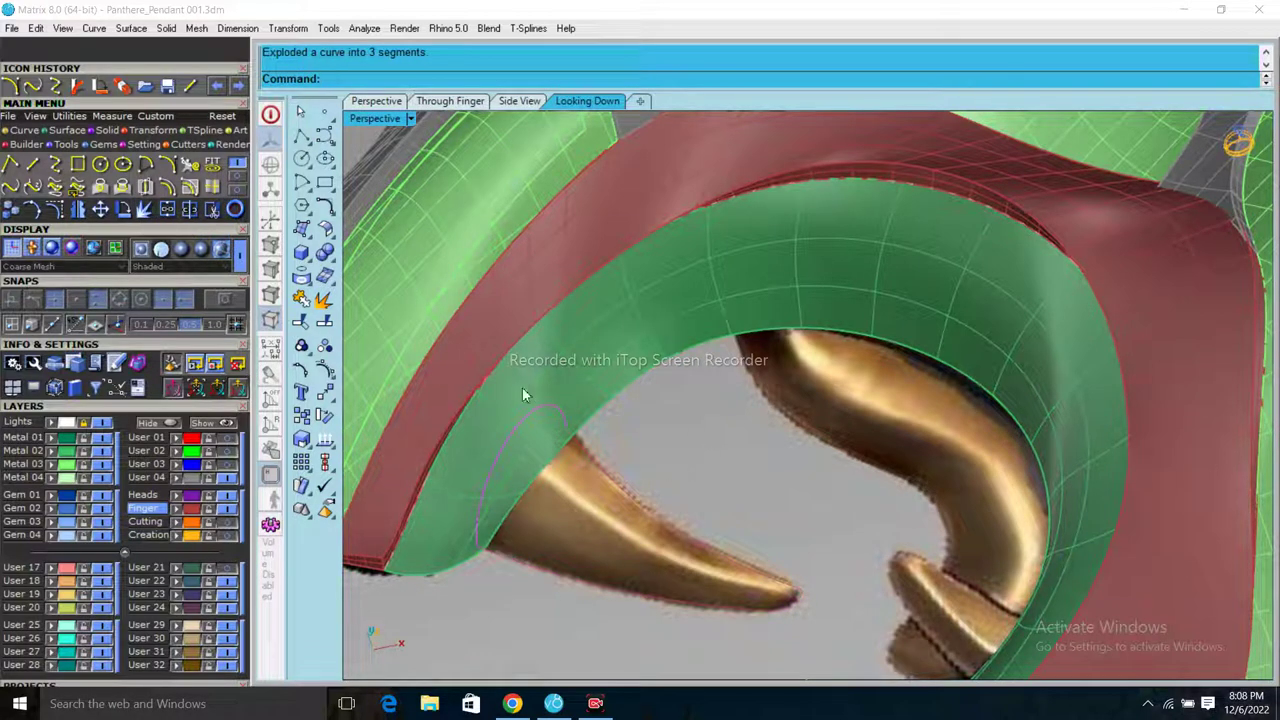
pyautogui.click(68, 130)
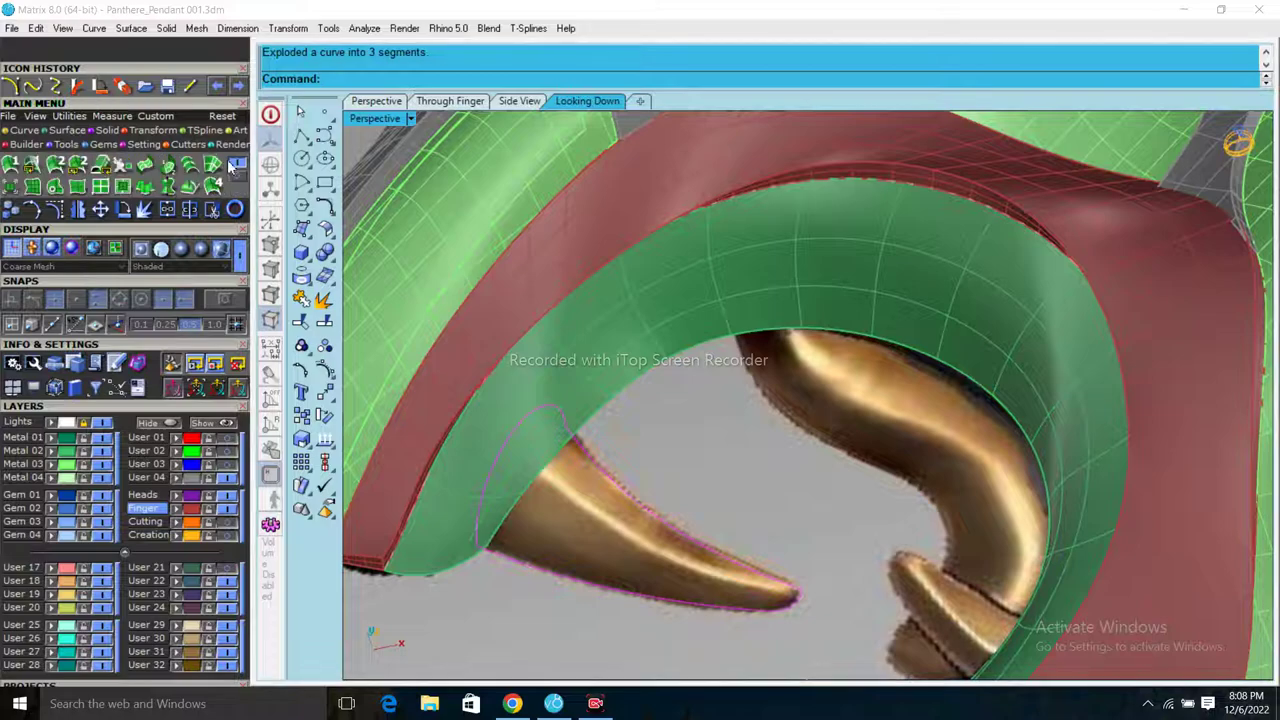
# - Build the fang surface from its outline curve network and select that surface
pyautogui.click(78, 85)
pyautogui.press('Return')
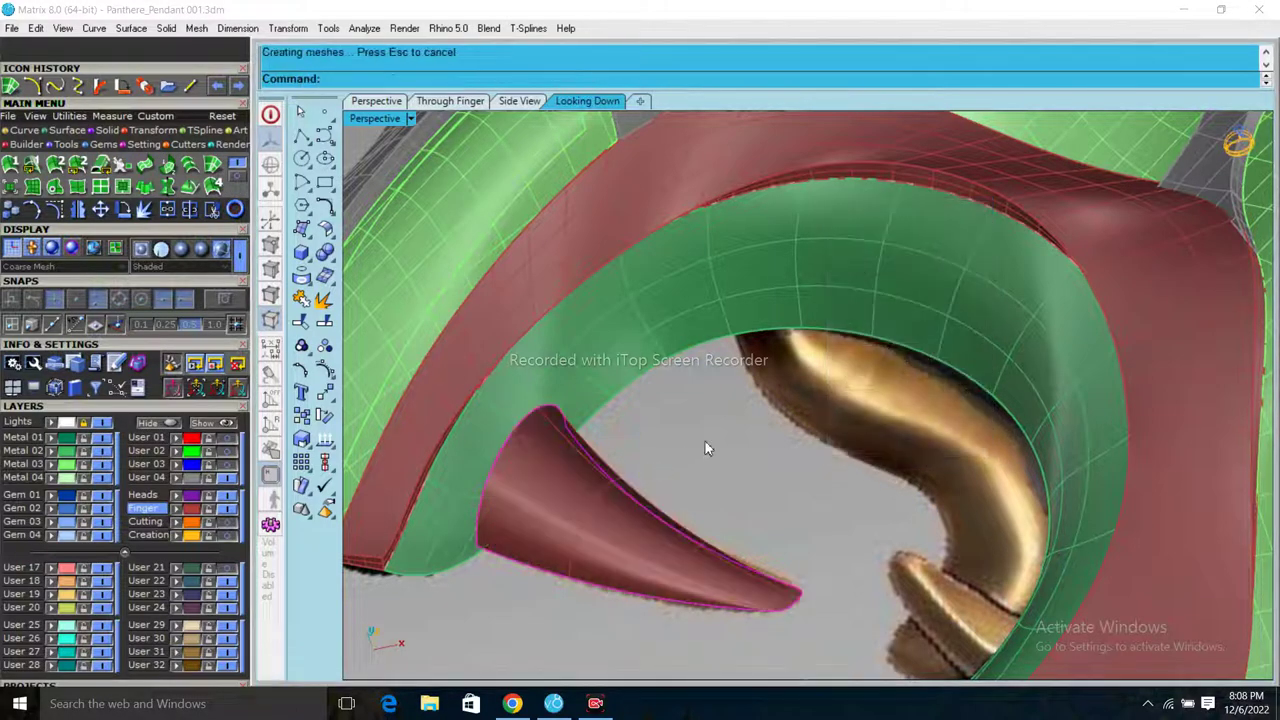
pyautogui.scroll(-3, 705, 441)
pyautogui.moveTo(700, 422); pyautogui.dragTo(700, 470, button='right')
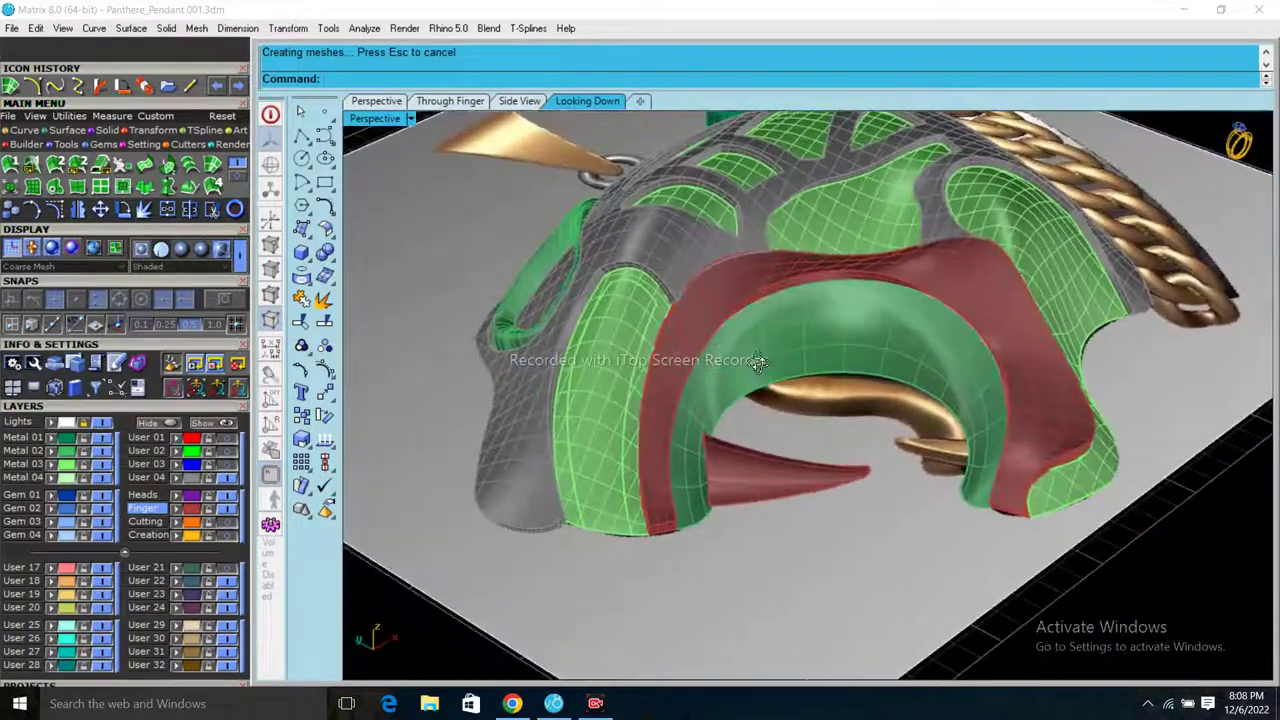
pyautogui.scroll(5, 700, 490)
pyautogui.click(698, 439)
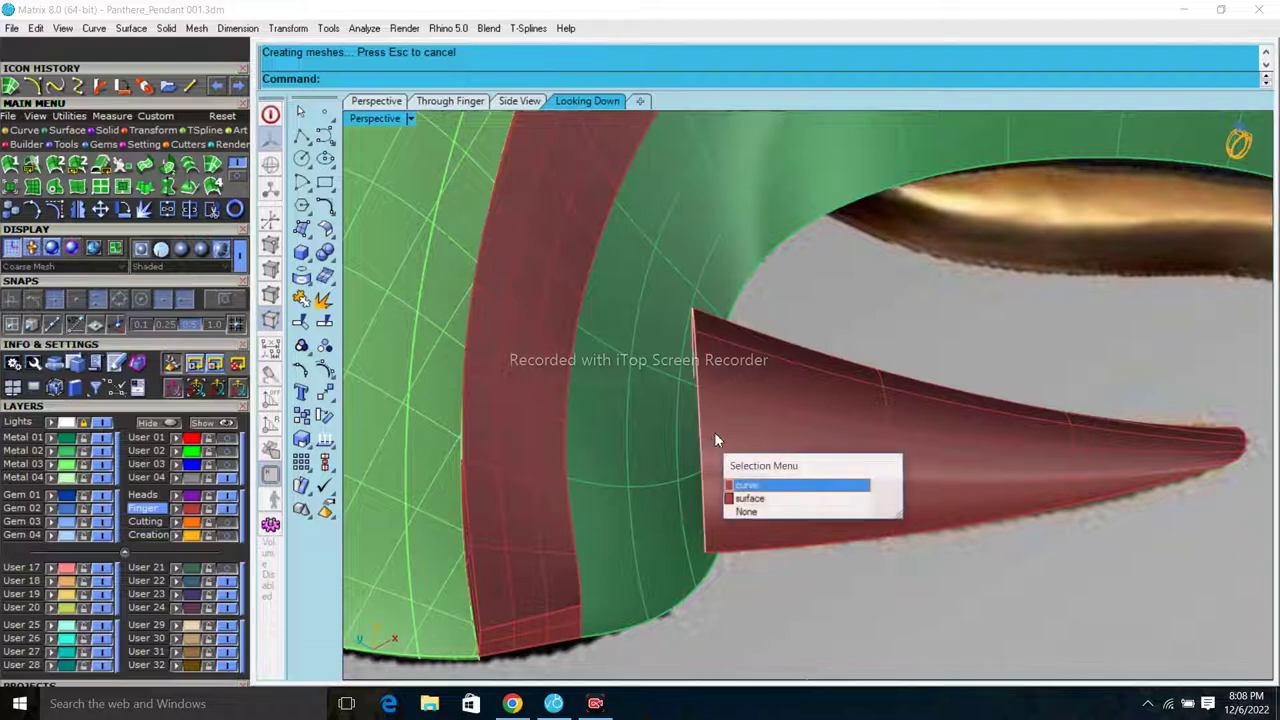
pyautogui.click(800, 400)
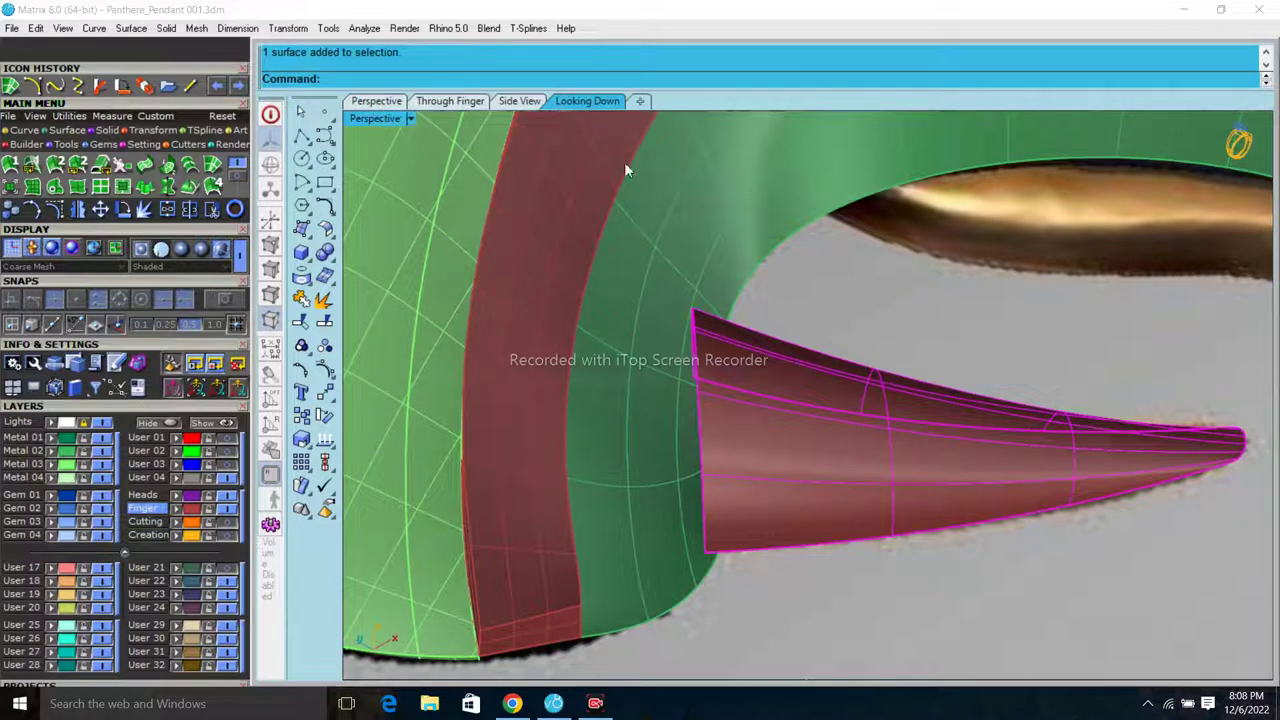
pyautogui.doubleClick(373, 119)
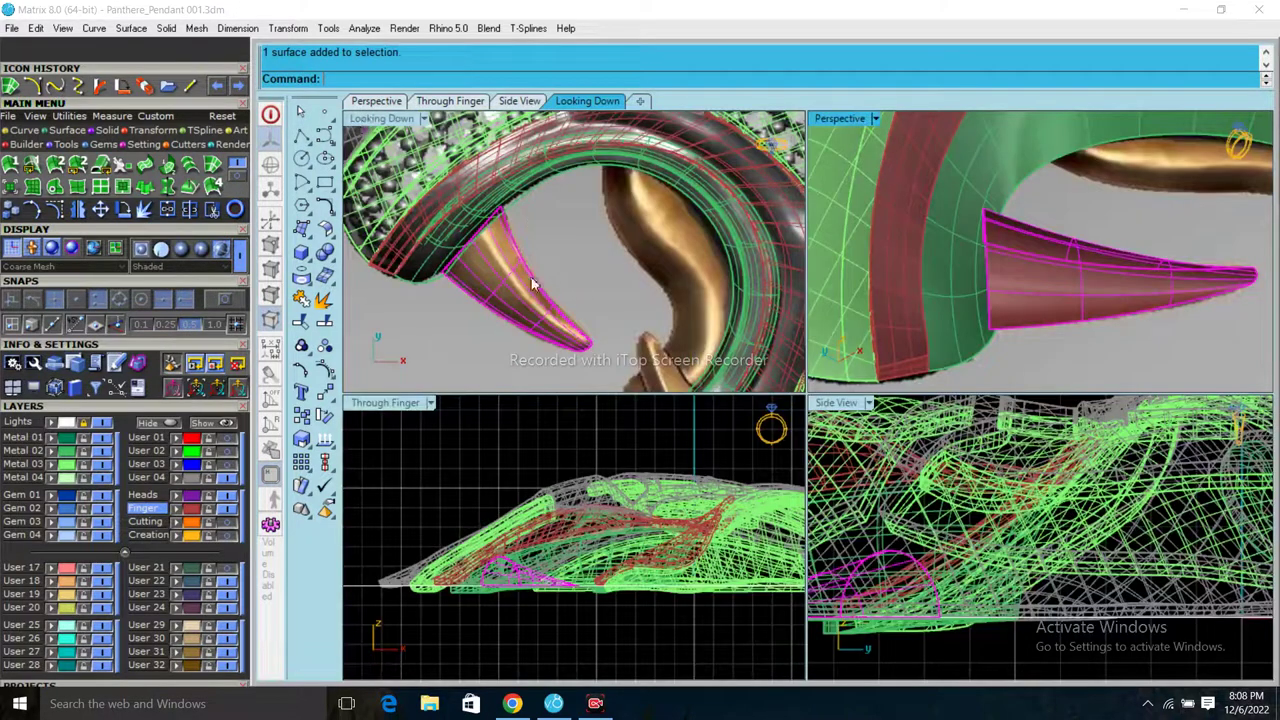
pyautogui.scroll(2, 532, 285)
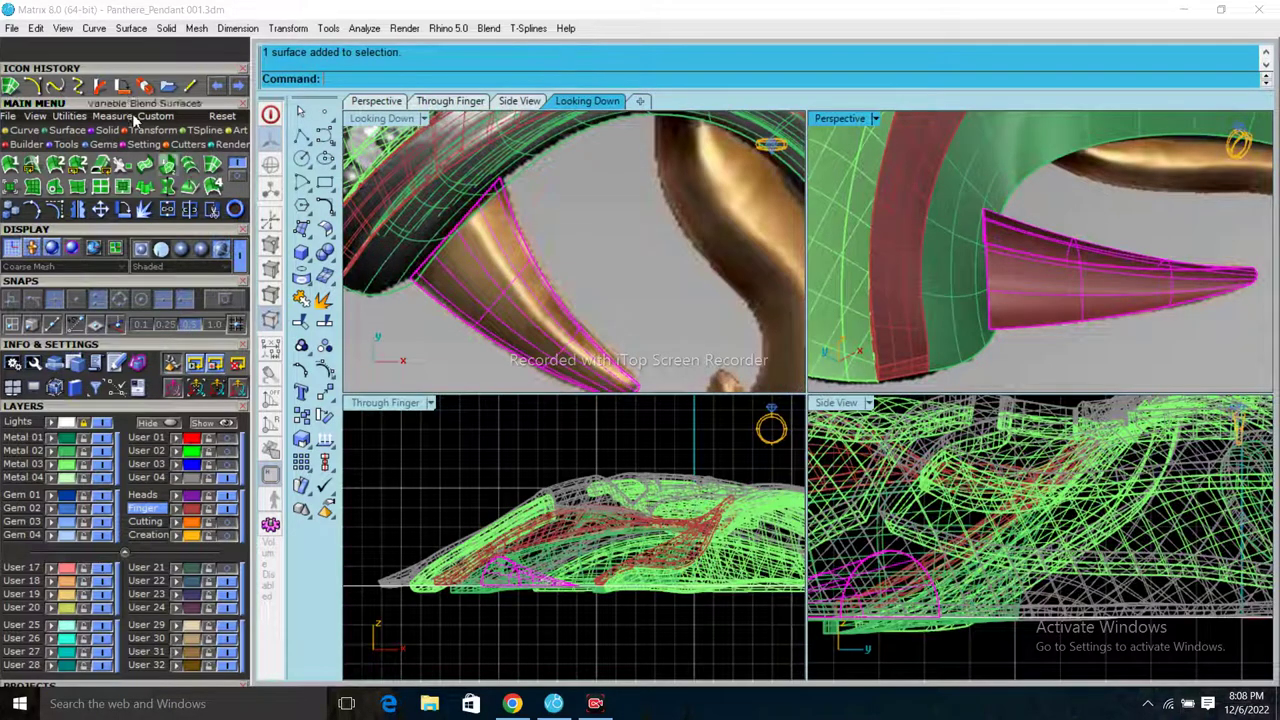
# - Stretch the fang surface with Scale1D, using its tip as origin plus two reference points
pyautogui.click(99, 86)
pyautogui.scroll(-1, 586, 300)
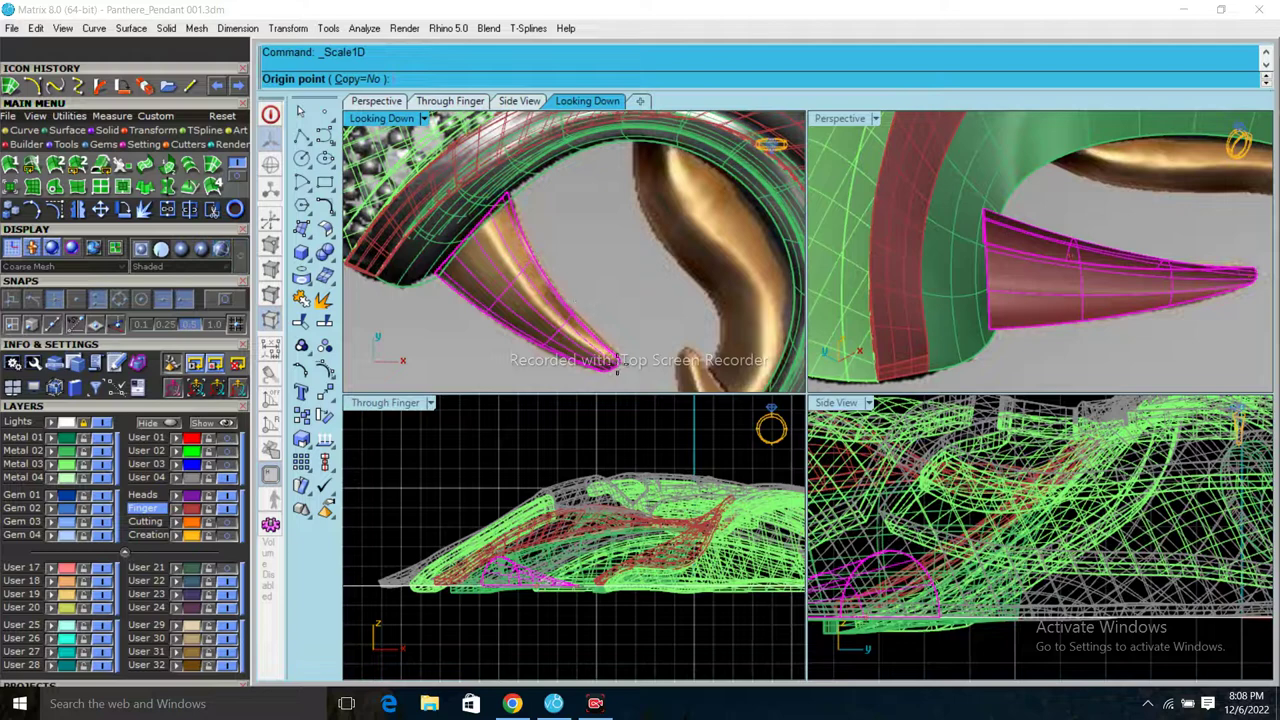
pyautogui.click(615, 366)
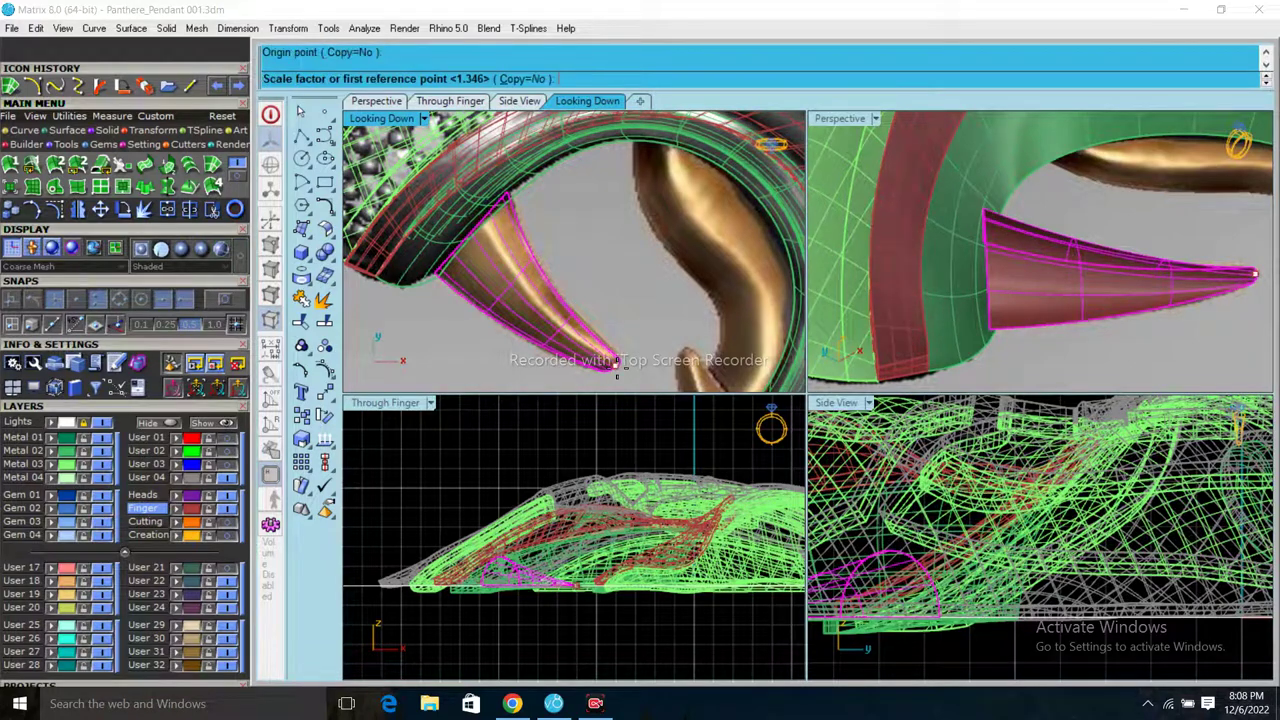
pyautogui.click(477, 233)
pyautogui.click(712, 253)
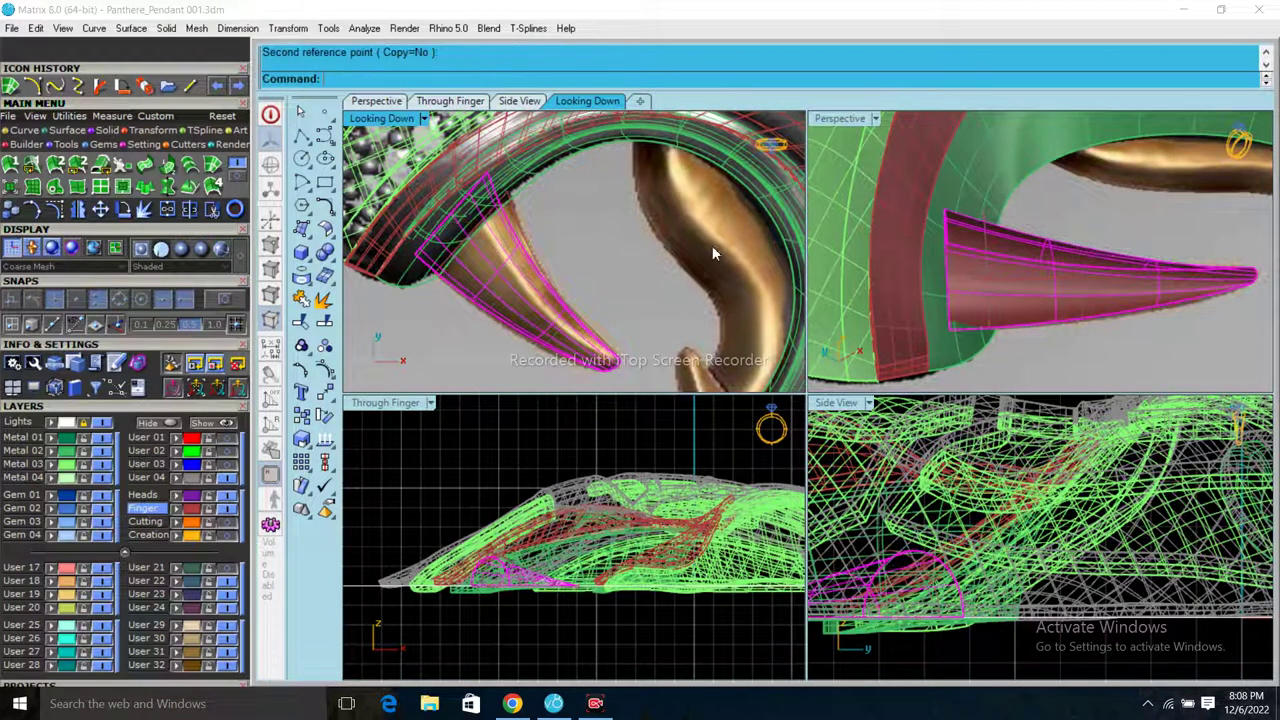
pyautogui.click(1037, 358)
pyautogui.moveTo(1037, 358)
pyautogui.mouseDown(button='right')
pyautogui.moveTo(1000, 186)
pyautogui.moveTo(1071, 272)
pyautogui.mouseUp(button='right')
pyautogui.click(1020, 268)
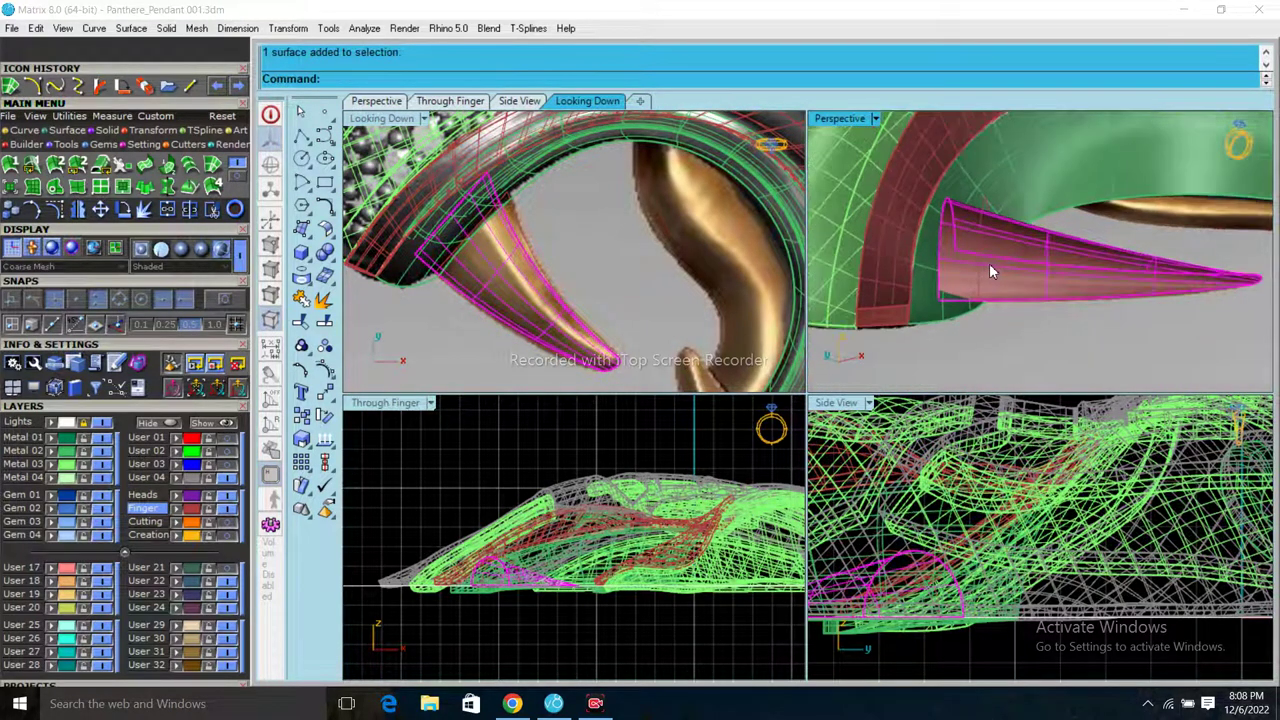
pyautogui.doubleClick(832, 119)
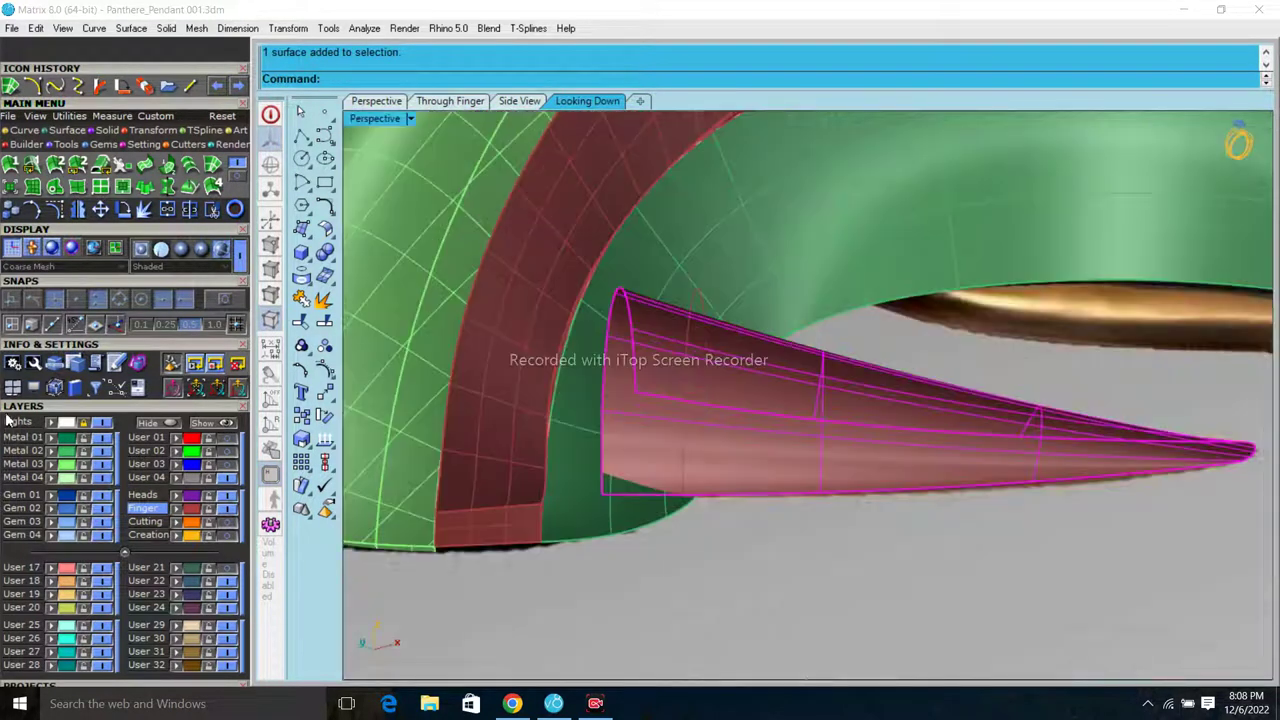
pyautogui.scroll(-3, 830, 402)
pyautogui.moveTo(830, 402)
pyautogui.mouseDown(button='right')
pyautogui.moveTo(750, 270)
pyautogui.moveTo(733, 345)
pyautogui.moveTo(743, 257)
pyautogui.mouseUp(button='right')
# - Hide the Finger layer and duplicate the fang's top and bottom edges as curves
pyautogui.scroll(3, 811, 163)
pyautogui.press('Escape')
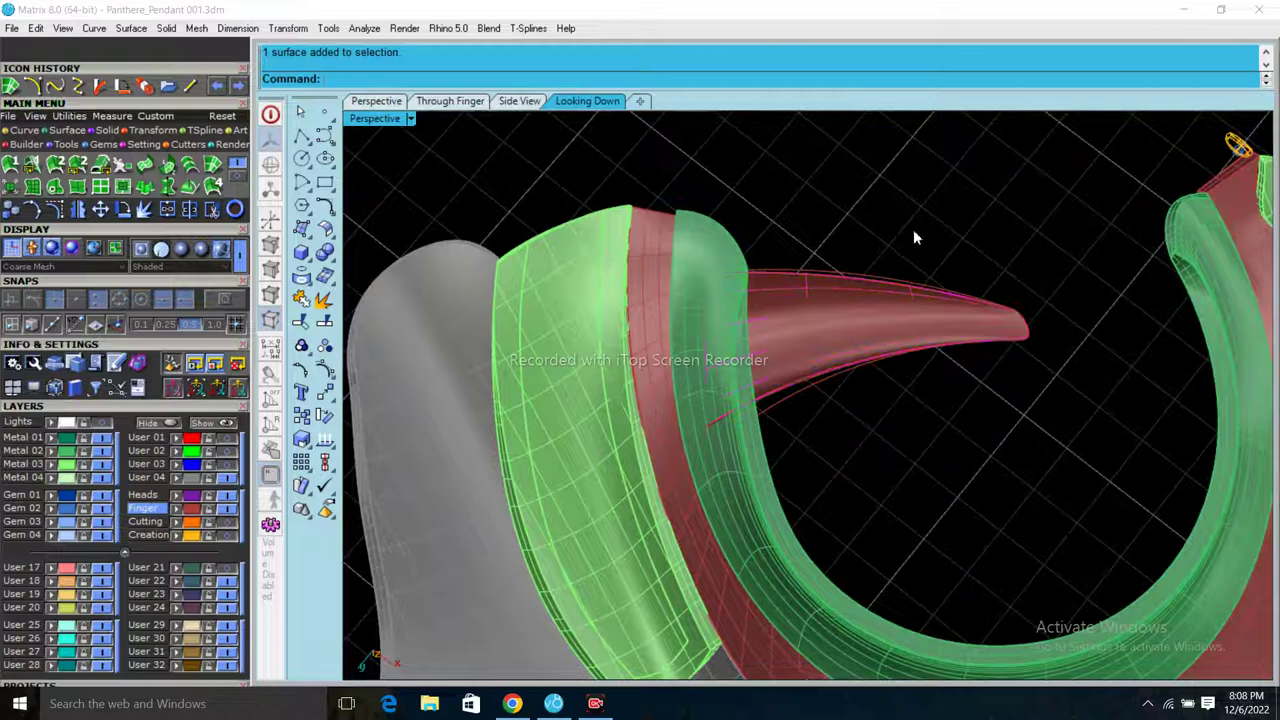
pyautogui.scroll(2, 826, 268)
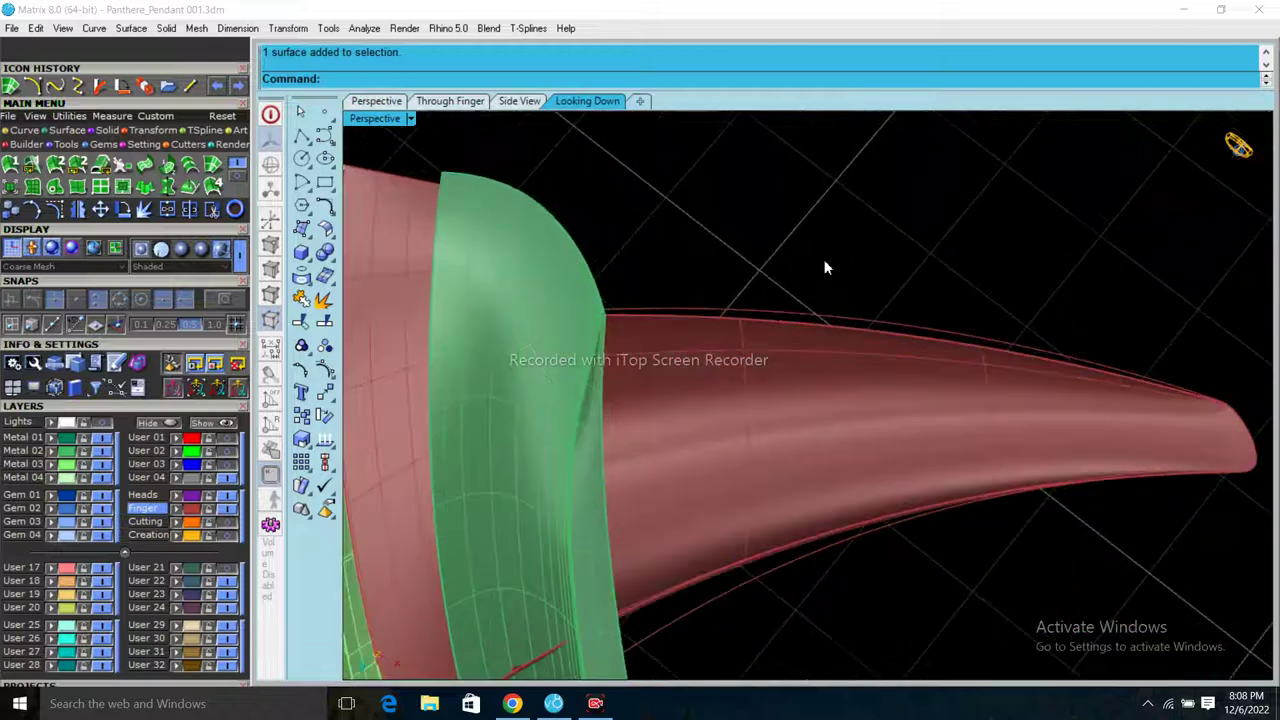
pyautogui.click(105, 454)
pyautogui.click(26, 132)
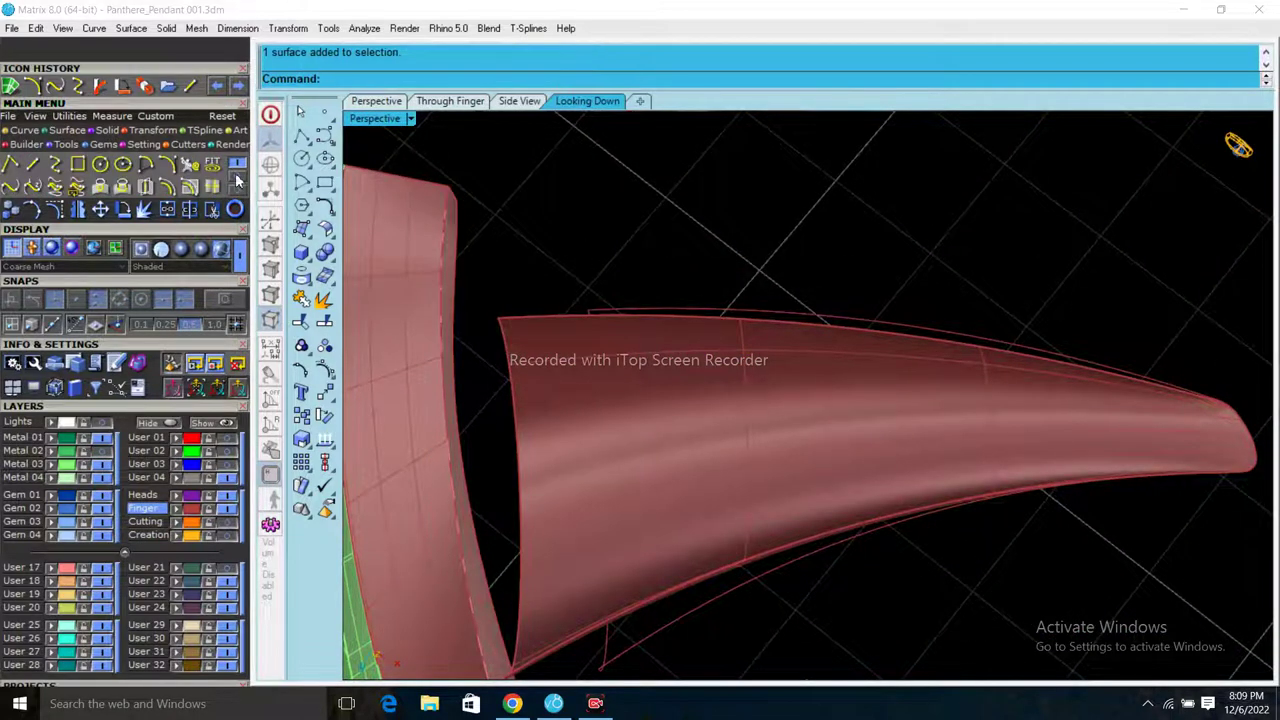
pyautogui.click(235, 184)
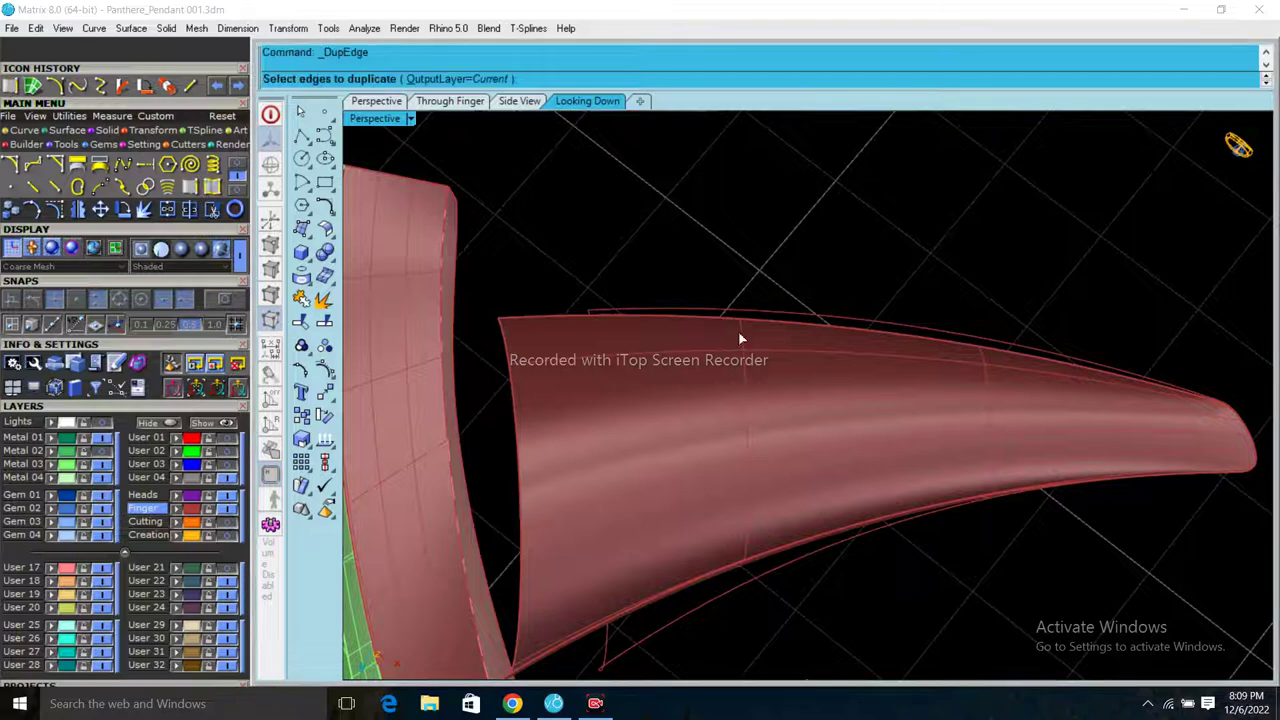
pyautogui.click(549, 322)
pyautogui.click(634, 621)
pyautogui.scroll(-3, 478, 483)
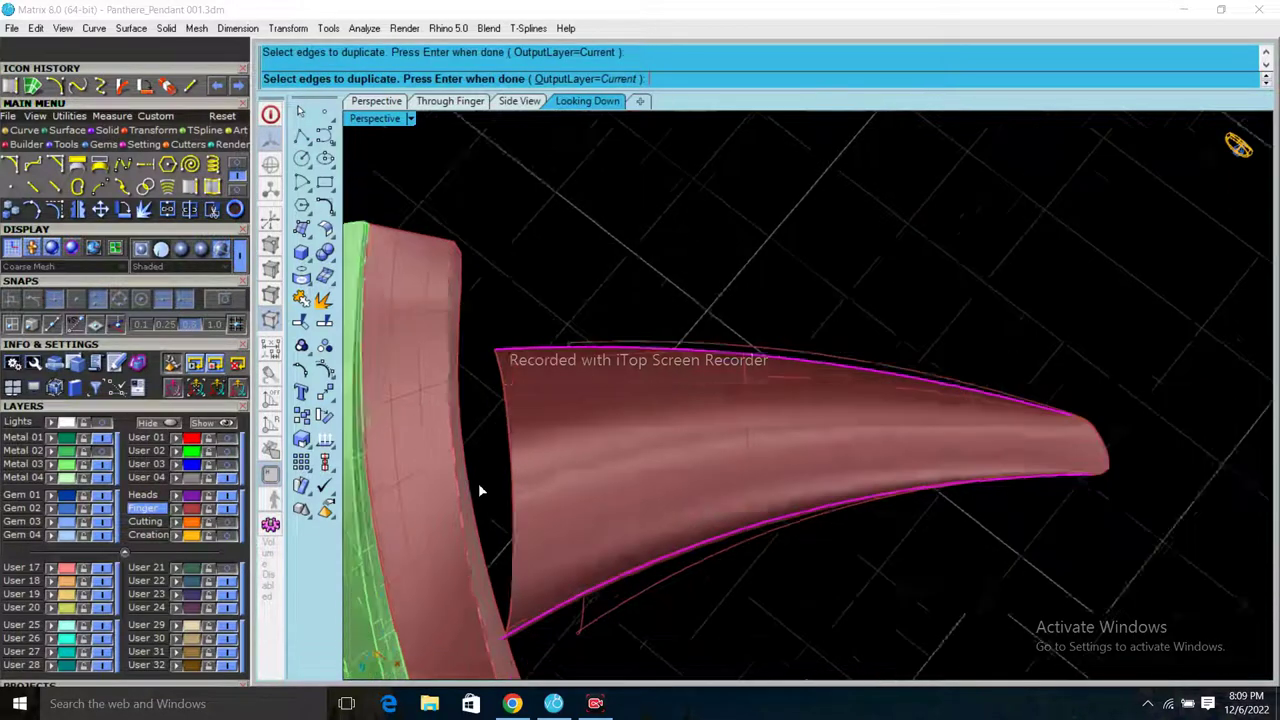
pyautogui.scroll(3, 864, 436)
pyautogui.scroll(1, 968, 404)
pyautogui.scroll(-2, 968, 404)
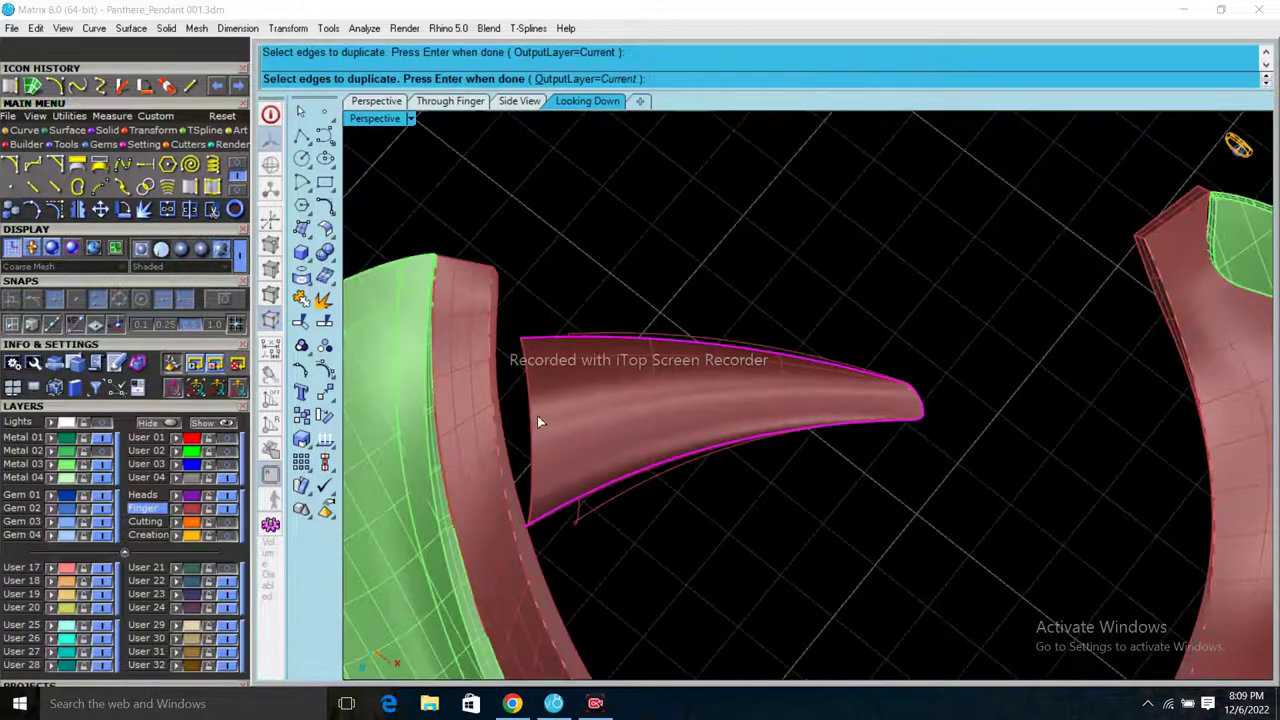
pyautogui.press('Return')
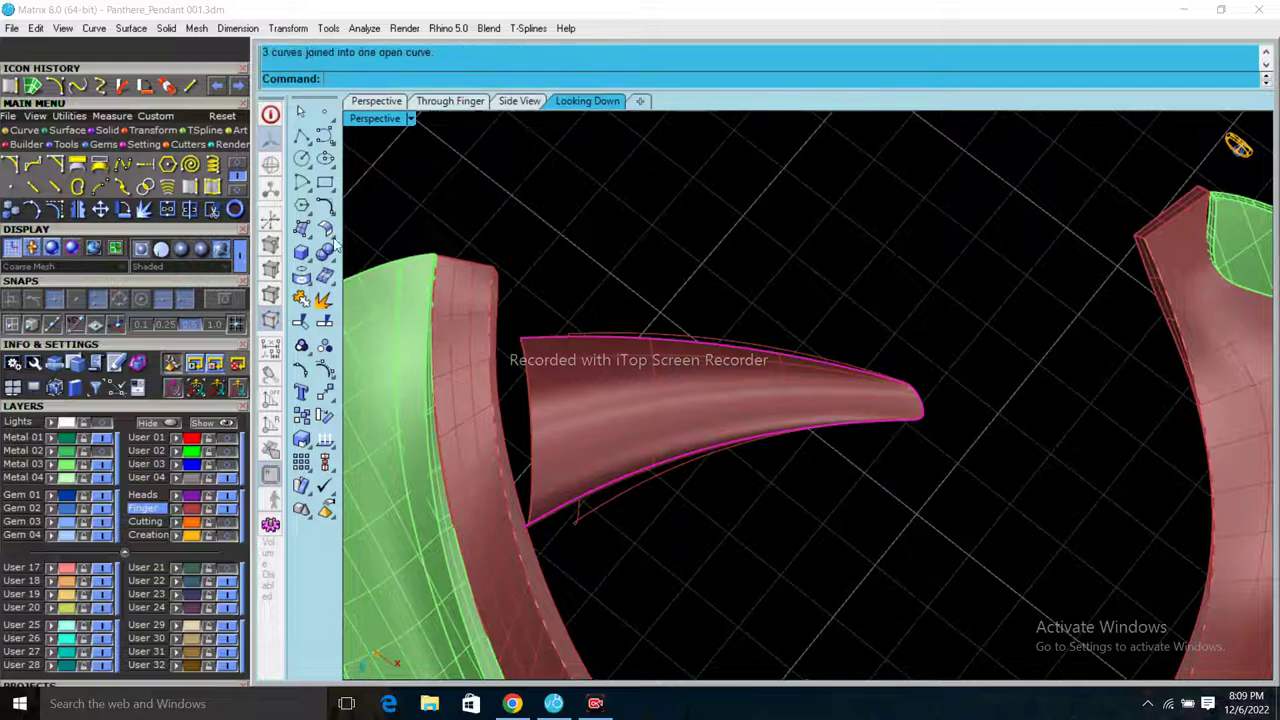
# - Draw a line across the fang's base between its corners, then try a Patch on the outline
pyautogui.click(190, 86)
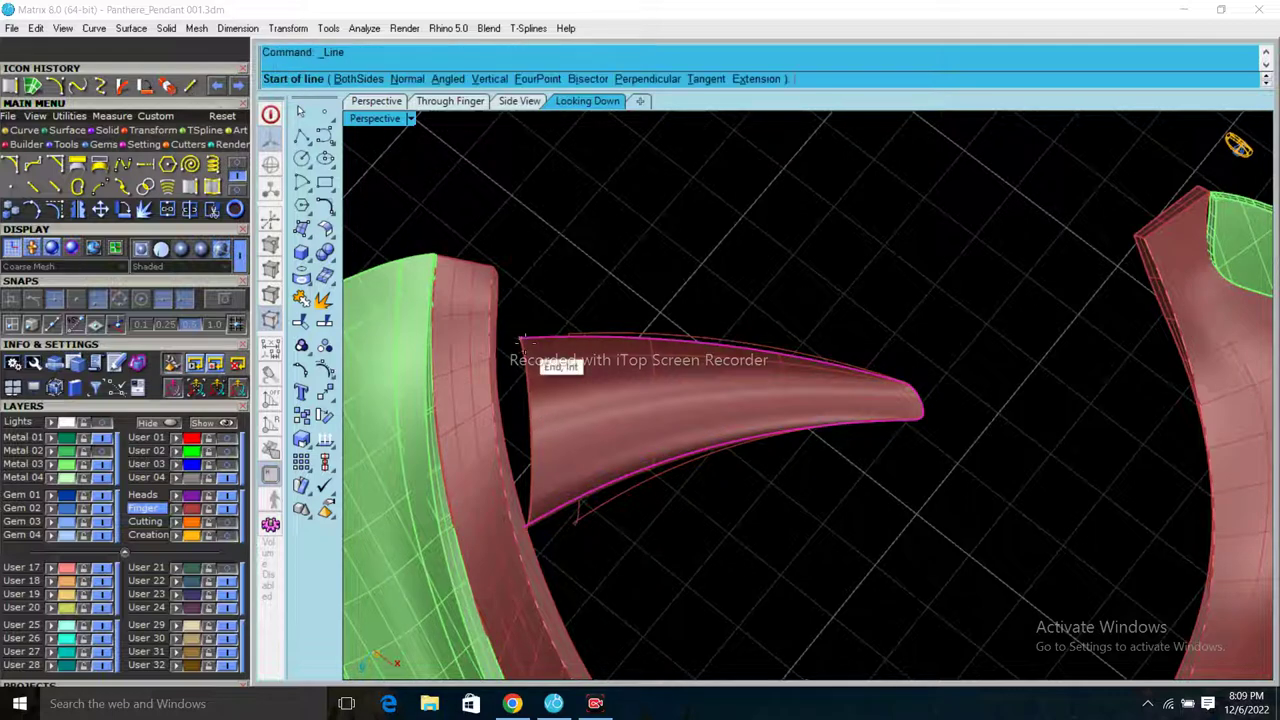
pyautogui.click(519, 340)
pyautogui.scroll(2, 520, 515)
pyautogui.scroll(2, 520, 515)
pyautogui.click(518, 513)
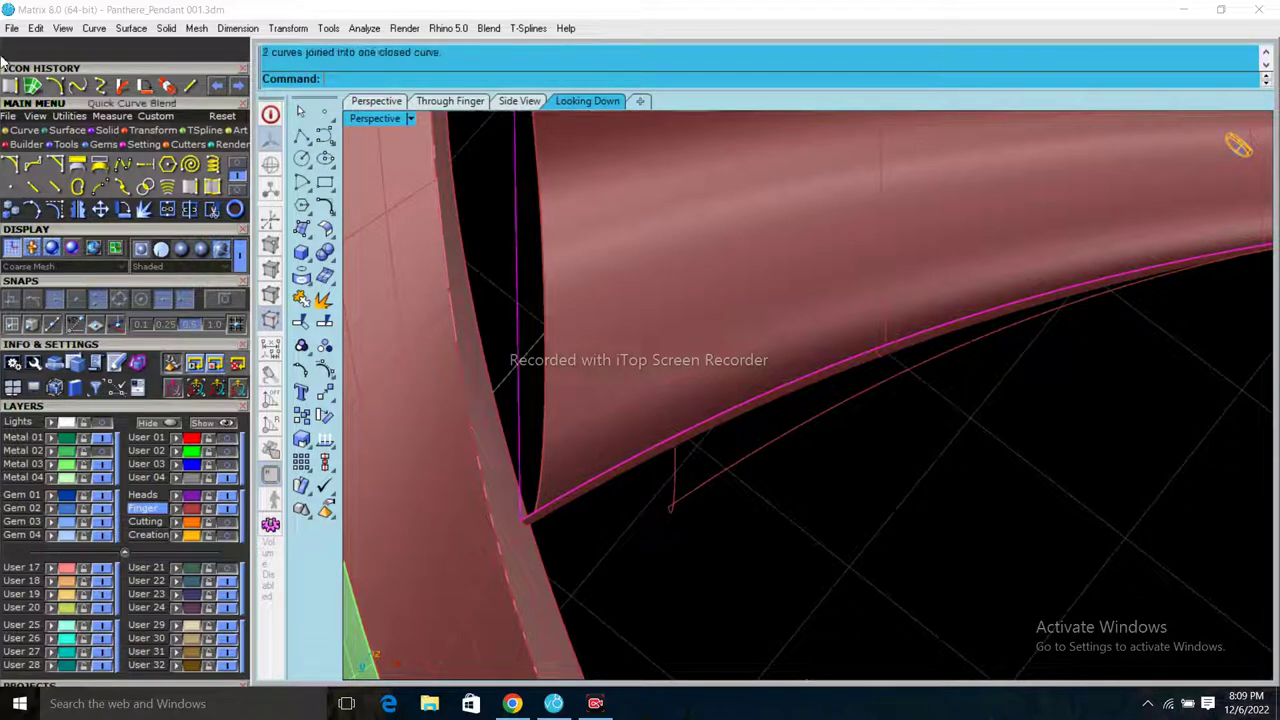
pyautogui.click(62, 131)
pyautogui.click(12, 166)
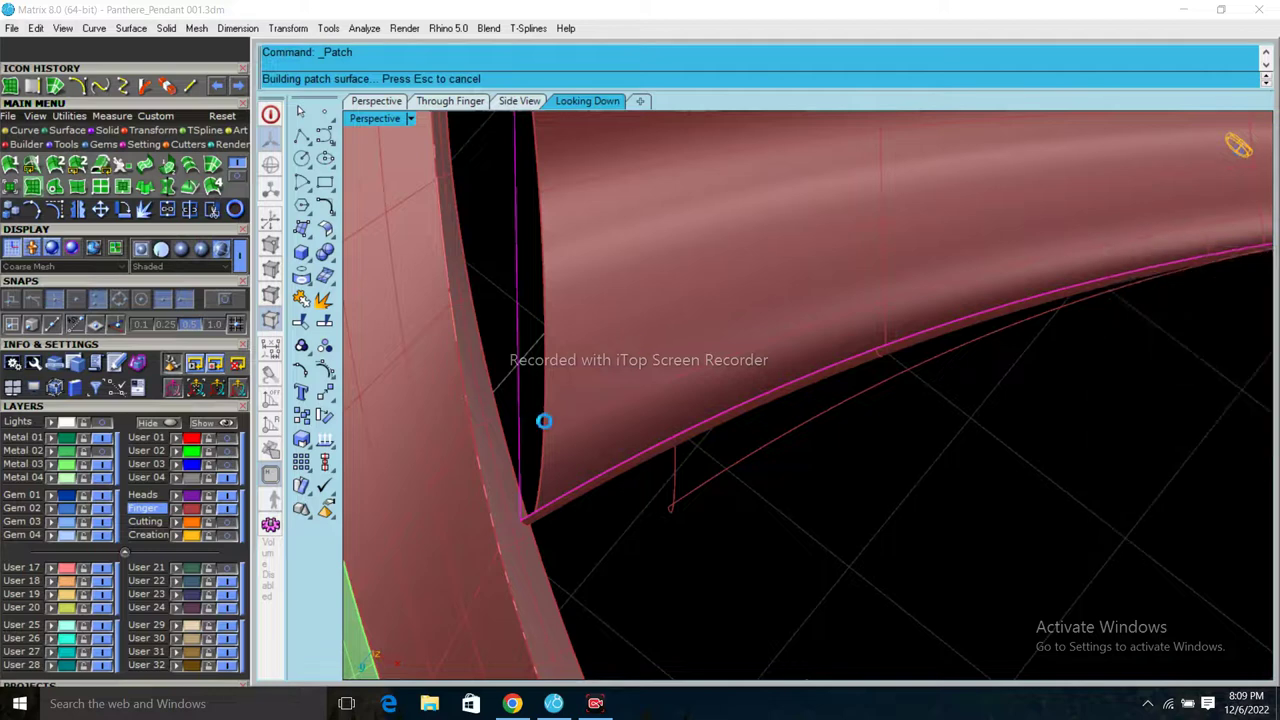
pyautogui.scroll(-3, 542, 418)
pyautogui.scroll(-3, 700, 359)
pyautogui.scroll(-2, 700, 359)
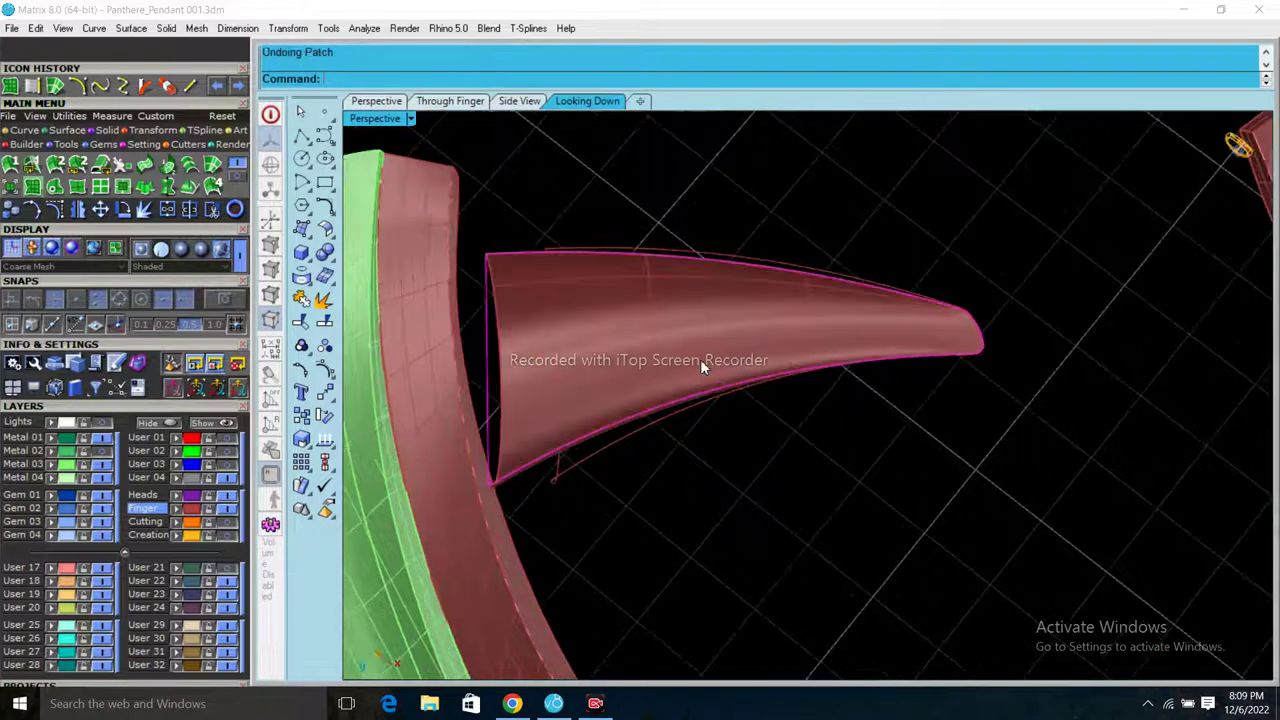
# - Fill the fang outline with a Patch of 10×10 U/V spans and stiffness 9
pyautogui.rightClick(1083, 394)
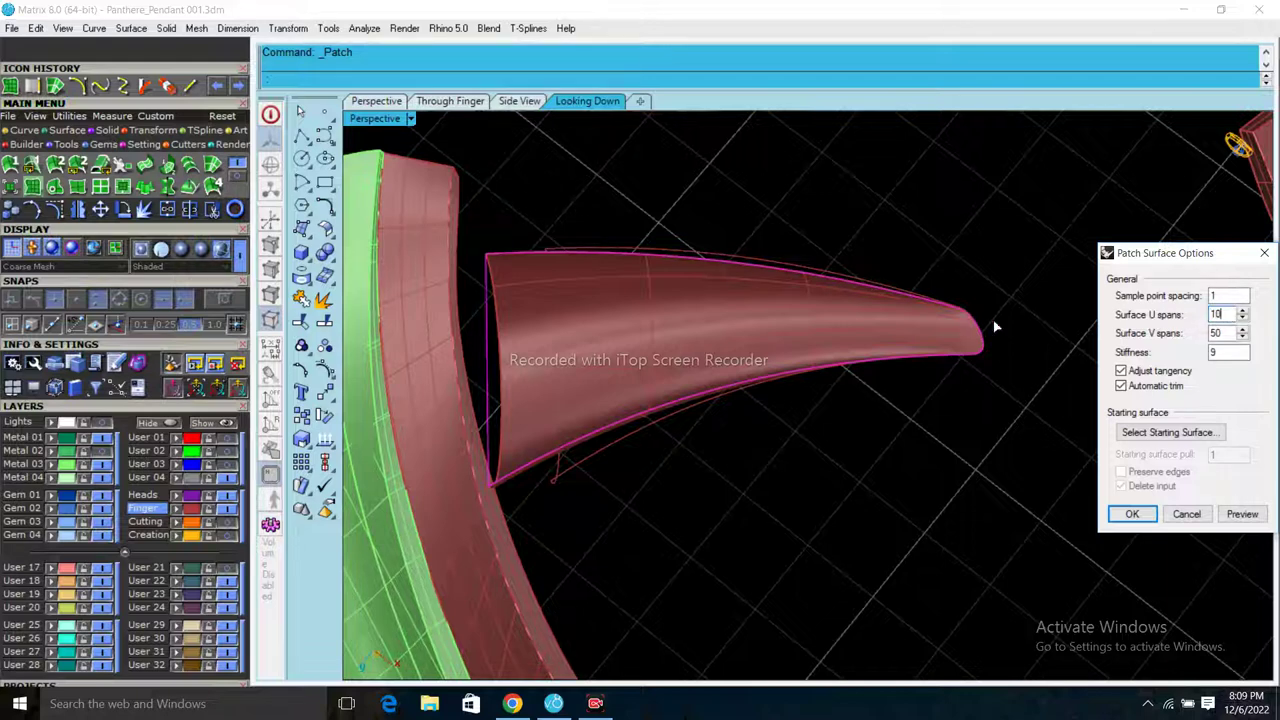
pyautogui.click(1140, 516)
pyautogui.moveTo(608, 309)
pyautogui.mouseDown(button='right')
pyautogui.moveTo(669, 607)
pyautogui.moveTo(615, 434)
pyautogui.mouseUp(button='right')
# - Cap the fang patch's open base with the Cap command to make it solid
pyautogui.click(533, 277)
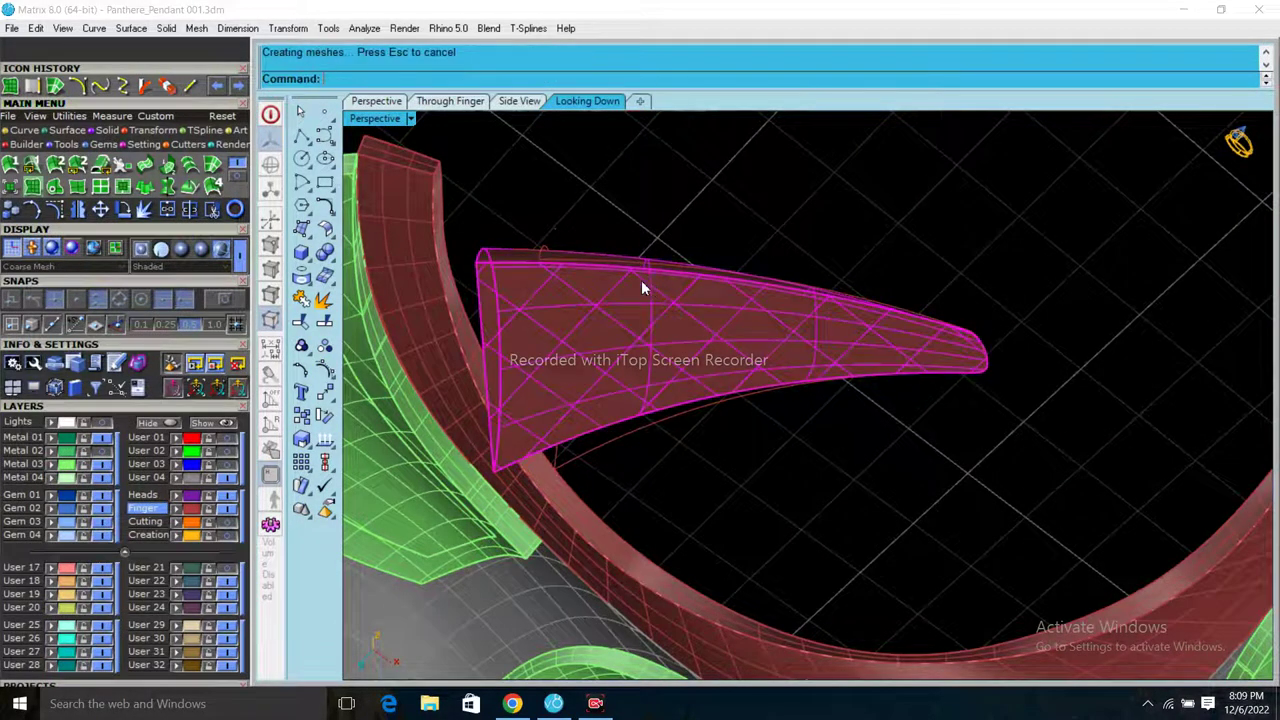
pyautogui.moveTo(641, 280)
pyautogui.mouseDown(button='right')
pyautogui.moveTo(648, 448)
pyautogui.moveTo(627, 457)
pyautogui.mouseUp(button='right')
pyautogui.write('Ca')
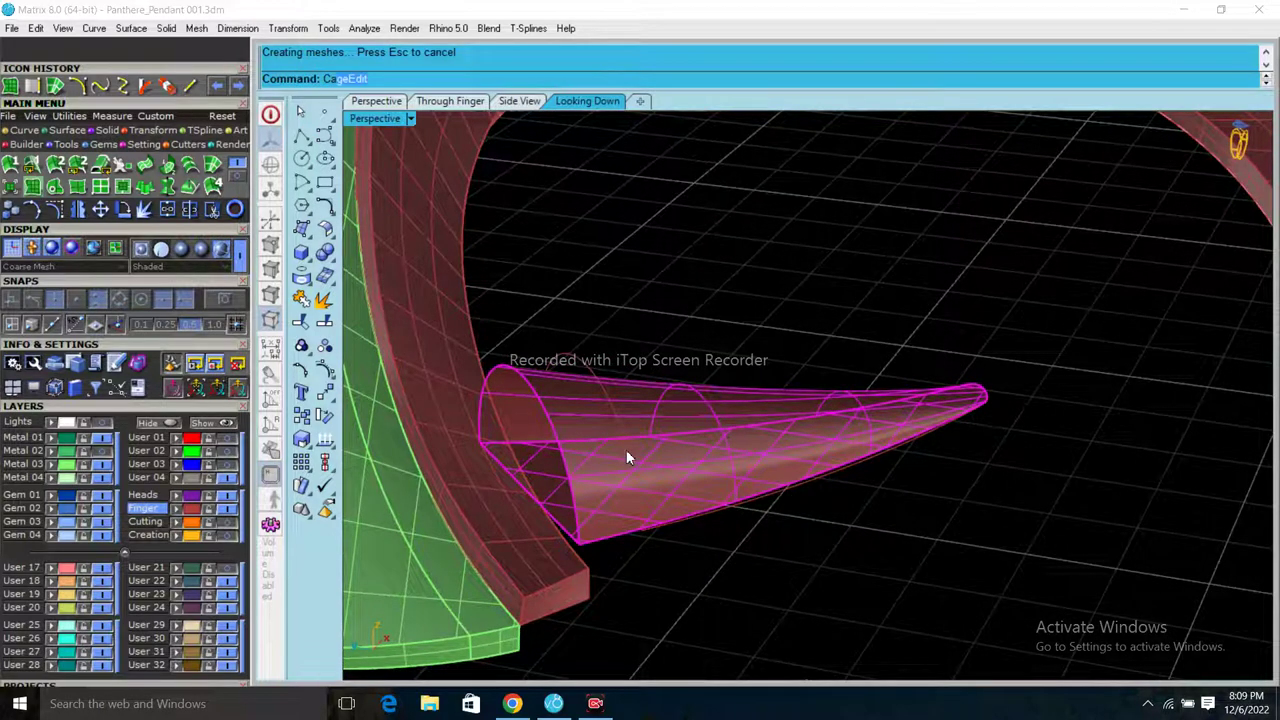
pyautogui.write('cap')
pyautogui.press('Return')
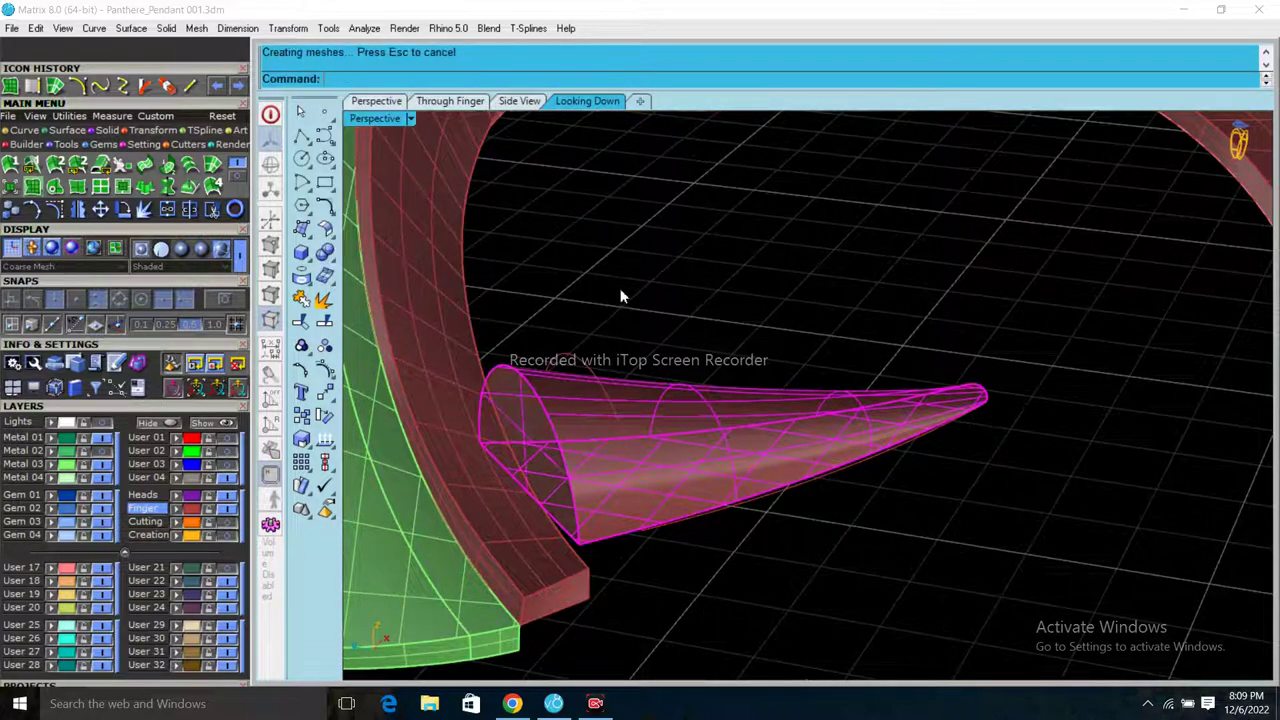
pyautogui.click(620, 294)
pyautogui.scroll(-3, 697, 408)
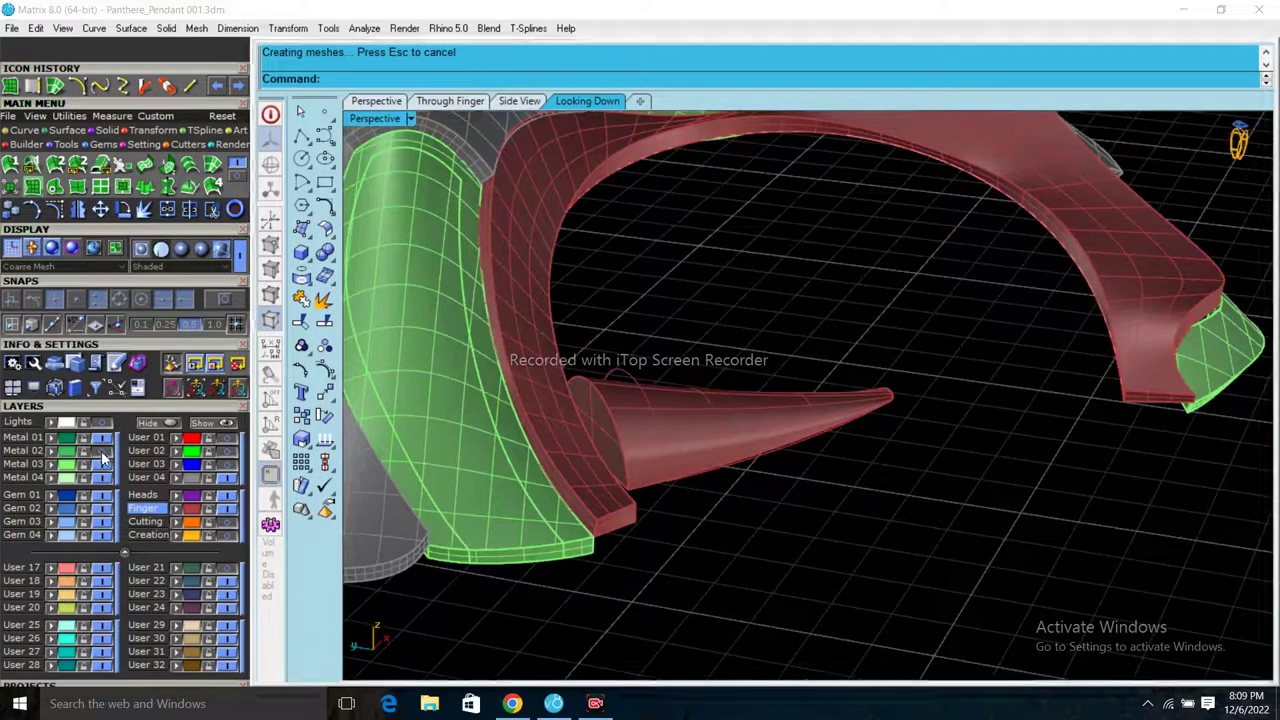
pyautogui.scroll(-4, 620, 445)
# - Orbit and zoom around the panther head to review the fangs, tongue and red mouth band
pyautogui.moveTo(620, 445)
pyautogui.mouseDown(button='right')
pyautogui.moveTo(500, 533)
pyautogui.moveTo(826, 294)
pyautogui.moveTo(818, 221)
pyautogui.moveTo(600, 677)
pyautogui.moveTo(480, 617)
pyautogui.moveTo(737, 649)
pyautogui.moveTo(890, 233)
pyautogui.moveTo(717, 421)
pyautogui.moveTo(723, 306)
pyautogui.moveTo(891, 251)
pyautogui.moveTo(1054, 291)
pyautogui.moveTo(772, 292)
pyautogui.moveTo(616, 408)
pyautogui.mouseUp(button='right')
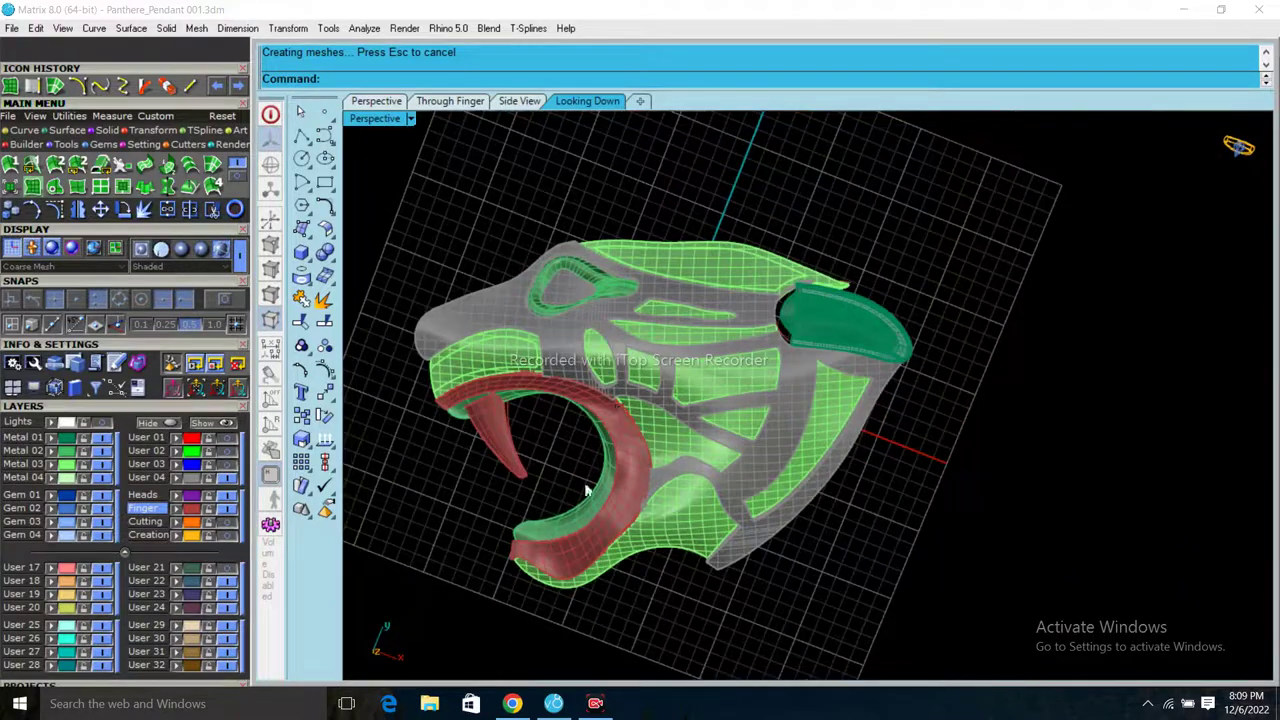
pyautogui.scroll(3, 468, 486)
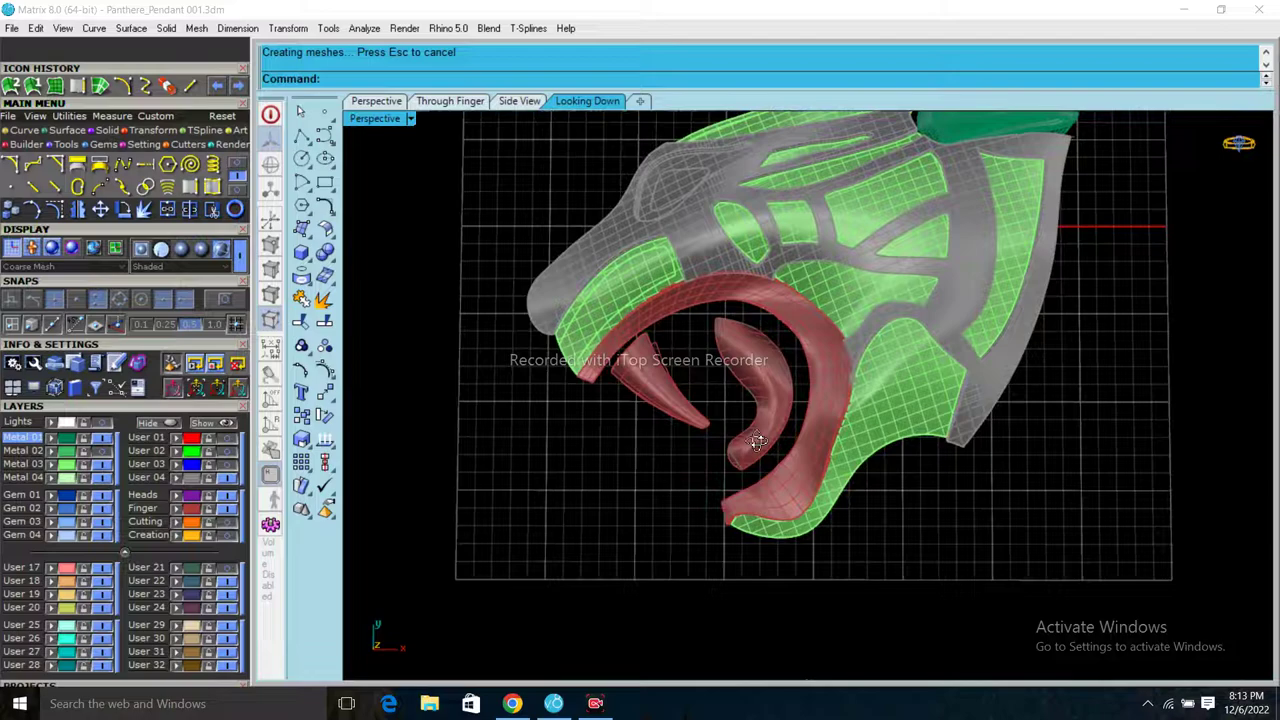
pyautogui.moveTo(757, 442); pyautogui.dragTo(745, 448, button='right')
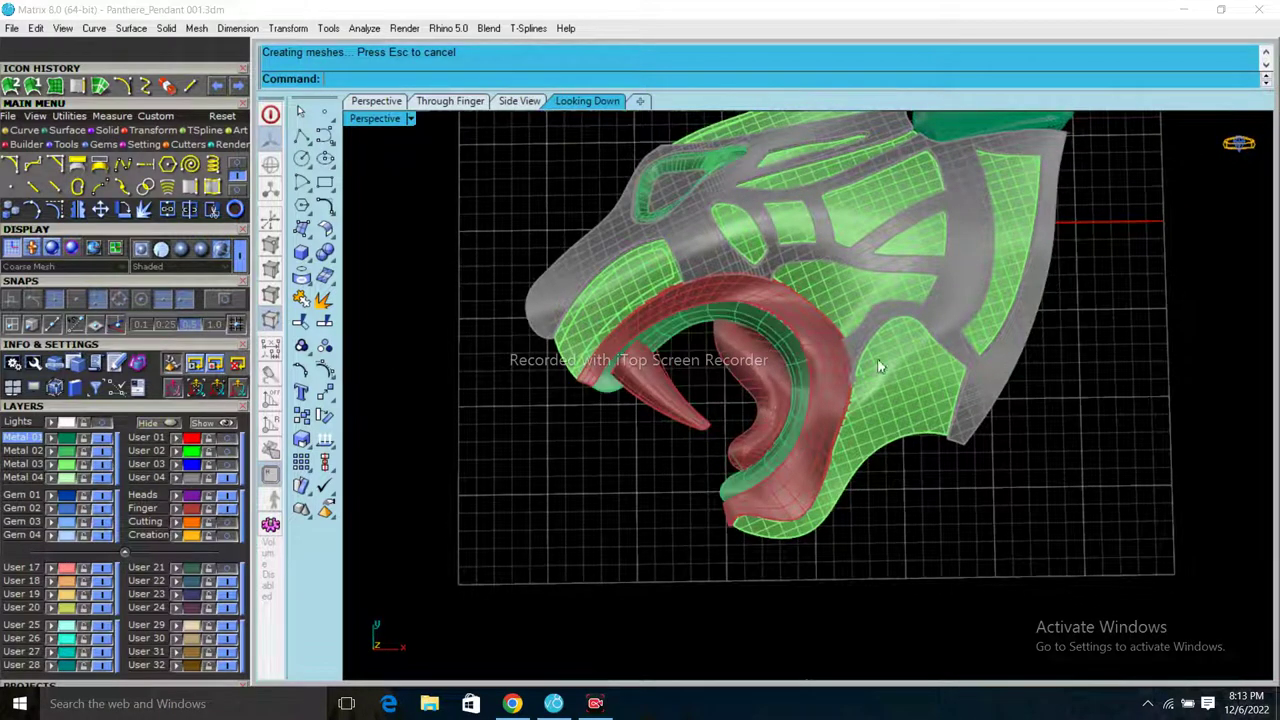
pyautogui.scroll(10, 749, 438)
pyautogui.moveTo(749, 438)
pyautogui.mouseDown(button='right')
pyautogui.moveTo(649, 314)
pyautogui.moveTo(694, 400)
pyautogui.mouseUp(button='right')
pyautogui.scroll(-8, 830, 338)
pyautogui.moveTo(830, 338)
pyautogui.mouseDown(button='right')
pyautogui.moveTo(786, 177)
pyautogui.moveTo(754, 332)
pyautogui.moveTo(820, 376)
pyautogui.moveTo(827, 304)
pyautogui.mouseUp(button='right')
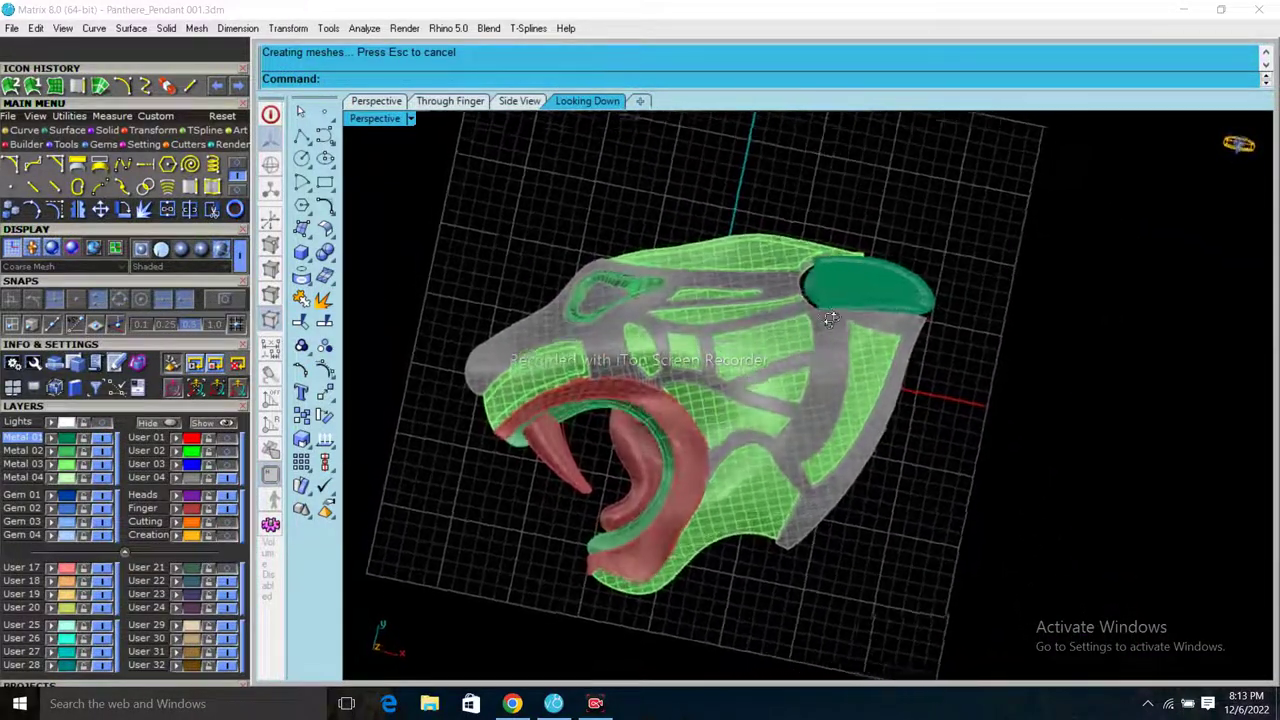
pyautogui.scroll(5, 827, 304)
pyautogui.scroll(2, 719, 318)
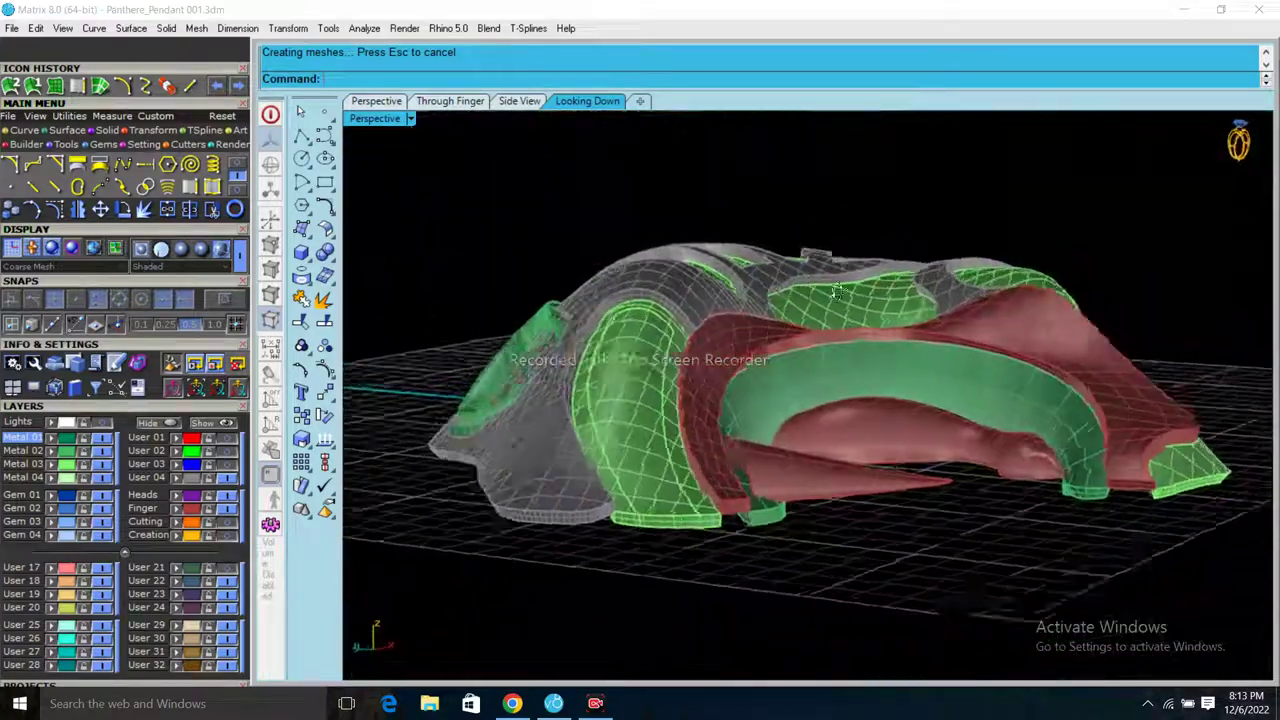
pyautogui.moveTo(719, 318)
pyautogui.mouseDown(button='right')
pyautogui.moveTo(1029, 309)
pyautogui.moveTo(775, 366)
pyautogui.moveTo(574, 509)
pyautogui.moveTo(594, 543)
pyautogui.mouseUp(button='right')
pyautogui.scroll(-3, 491, 400)
pyautogui.scroll(2, 684, 407)
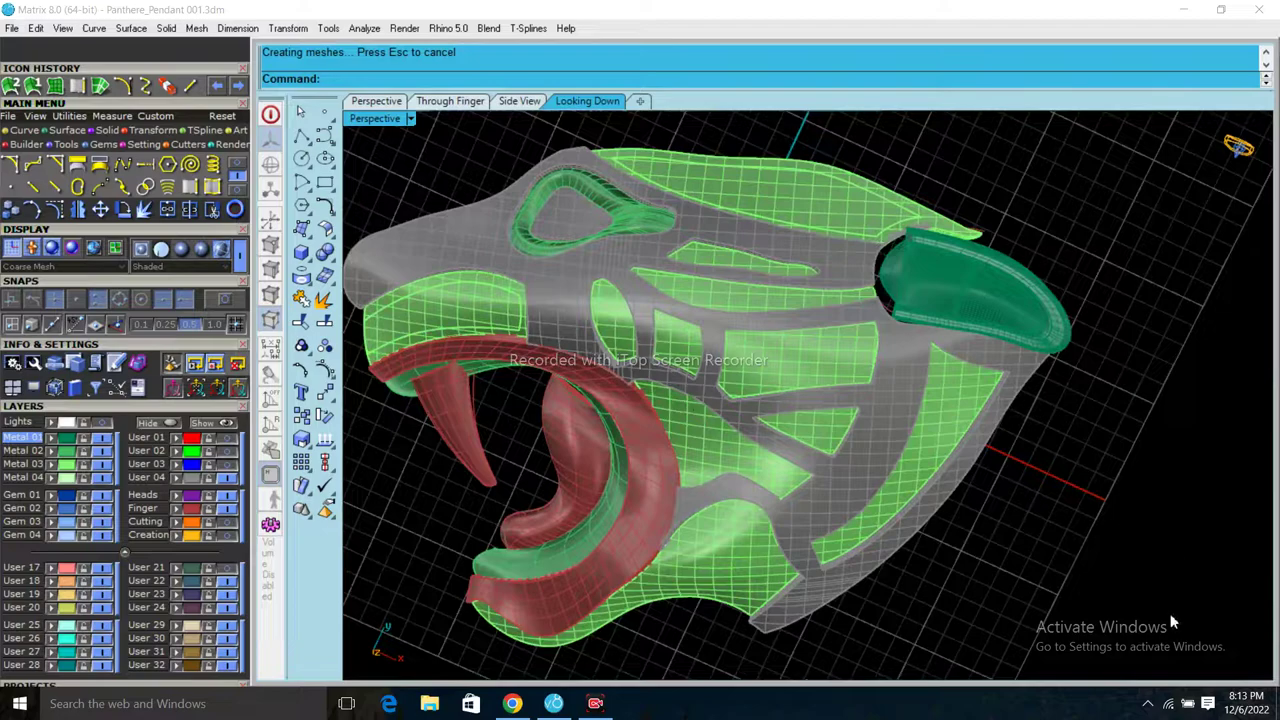